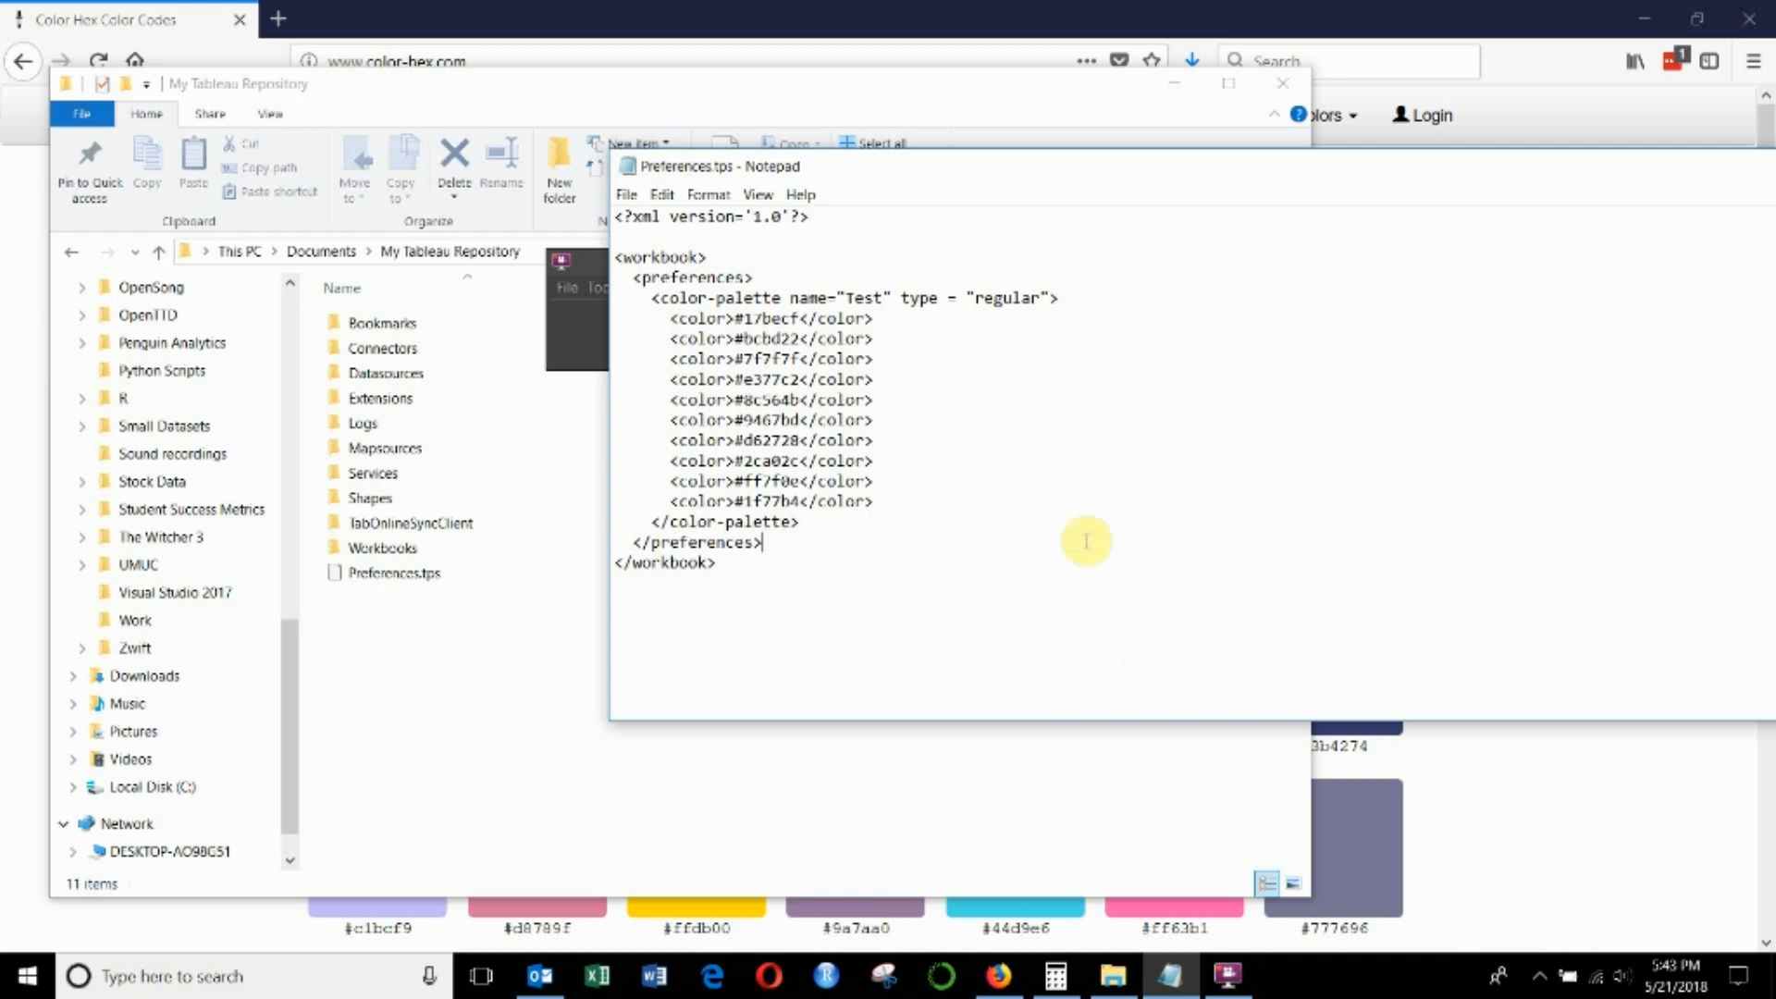
- Find the Preferences.tps file in the My Tableau Repository folder under Documents
left_click(864, 93)
left_click(564, 254)
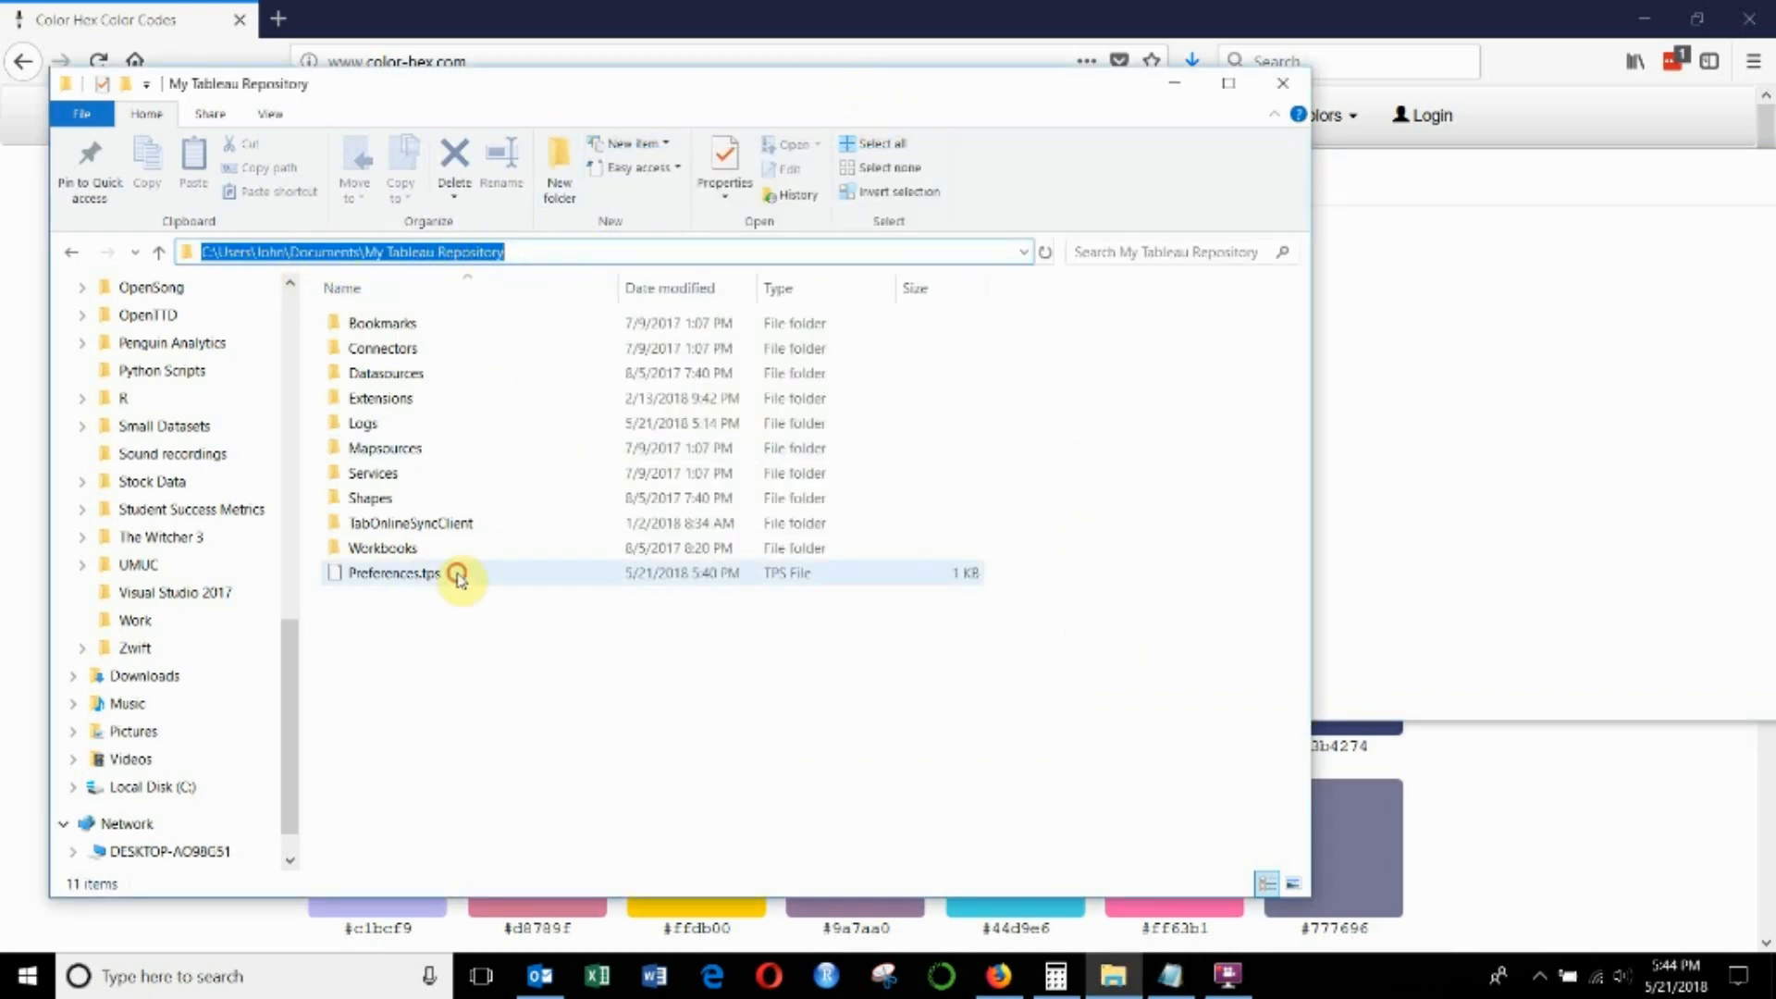
left_click(535, 581)
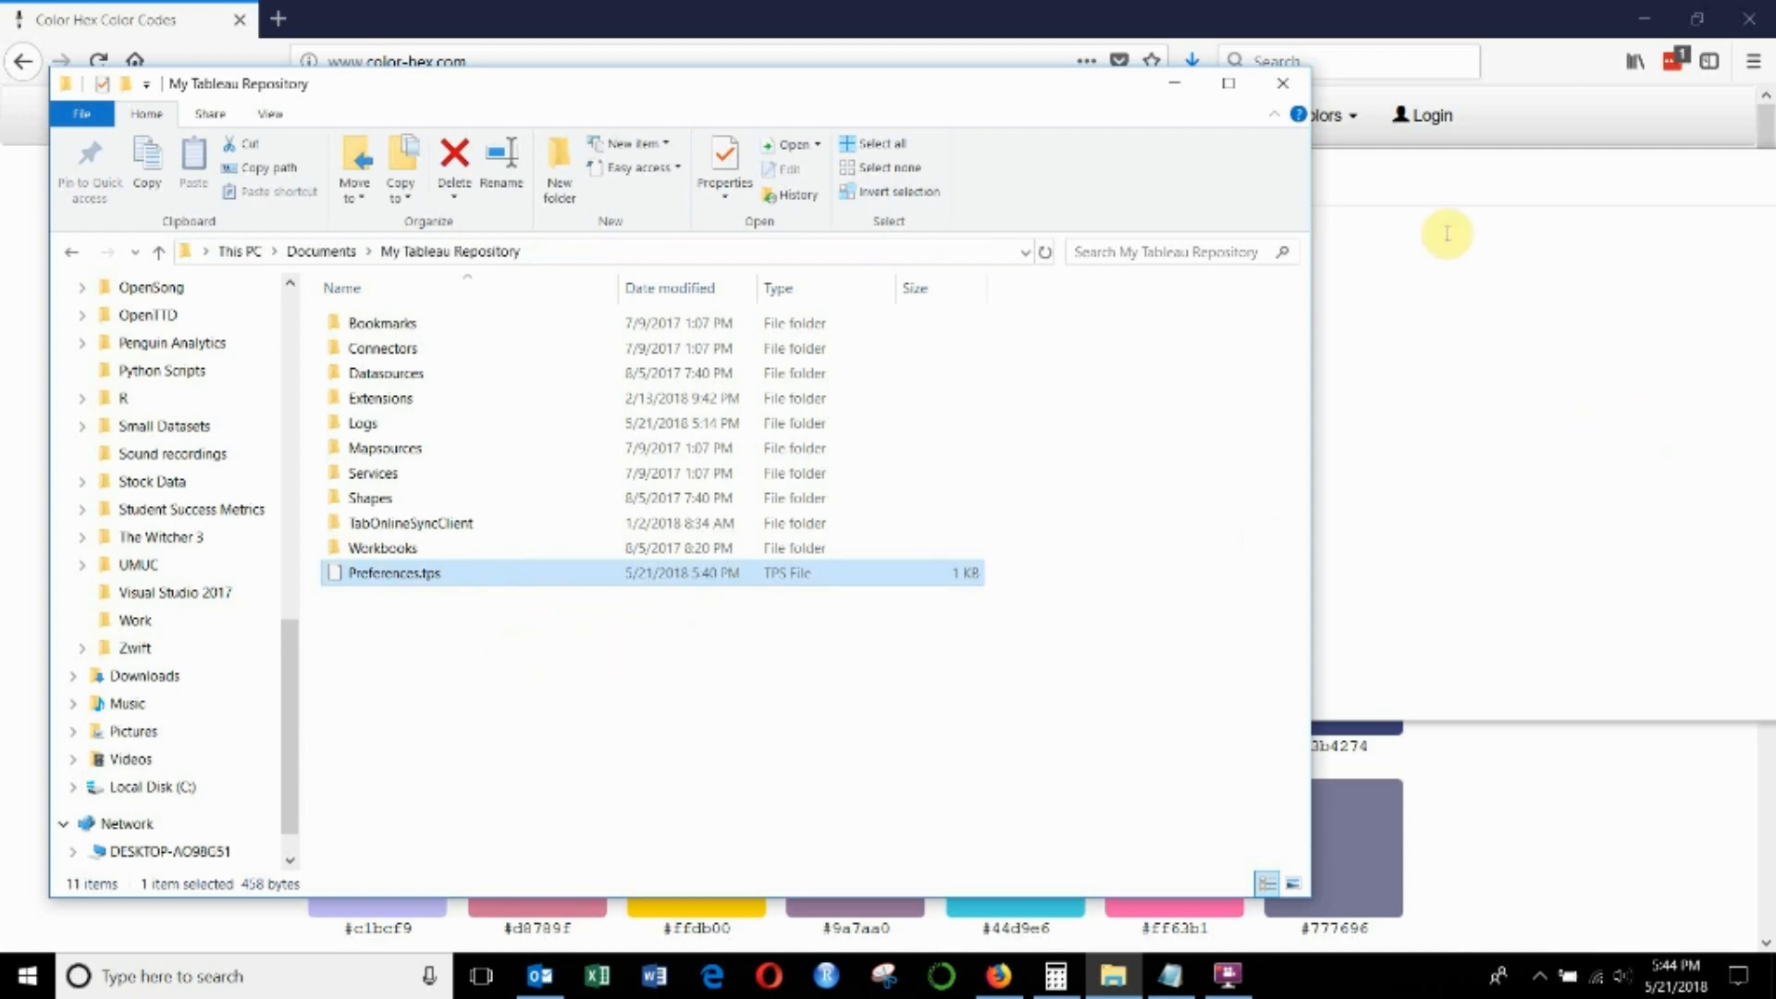
- Remove the preferences block from between the workbook tags in Preferences.tps, leaving an empty line in its place
left_click(1431, 169)
left_click_drag(1431, 168, 1261, 159)
left_click_drag(602, 245, 753, 524)
key("ctrl+c")
key("Delete")
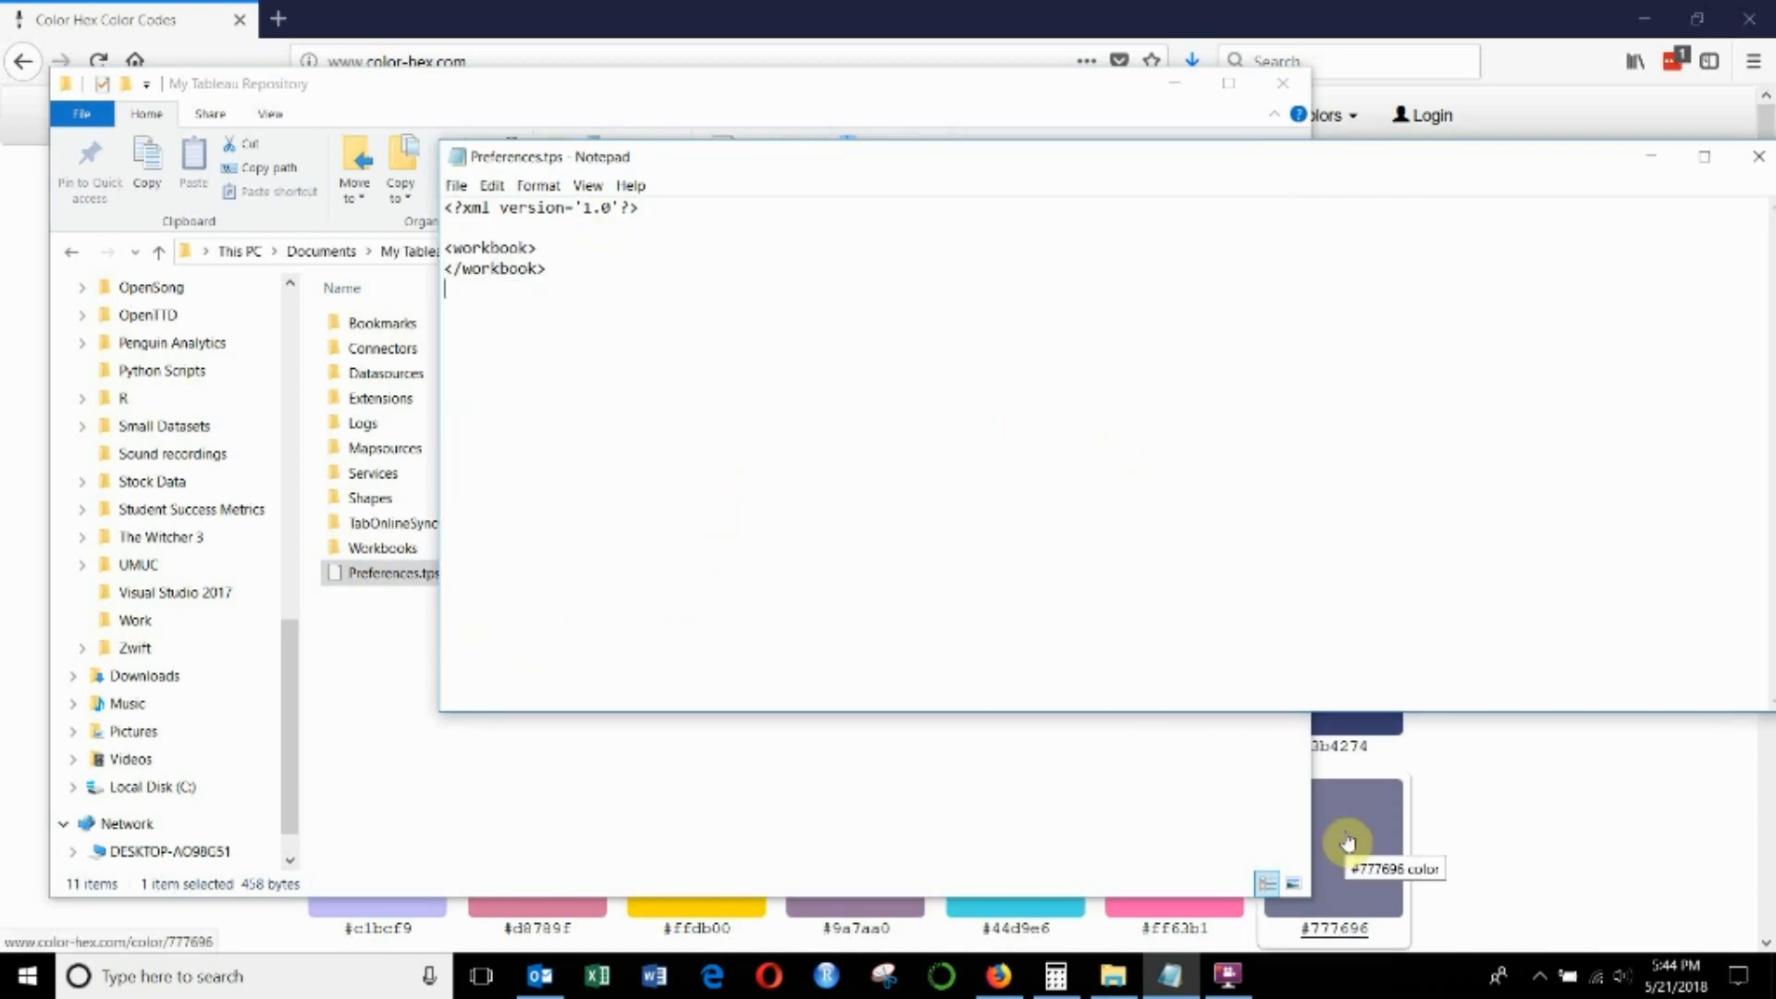
key("Return")
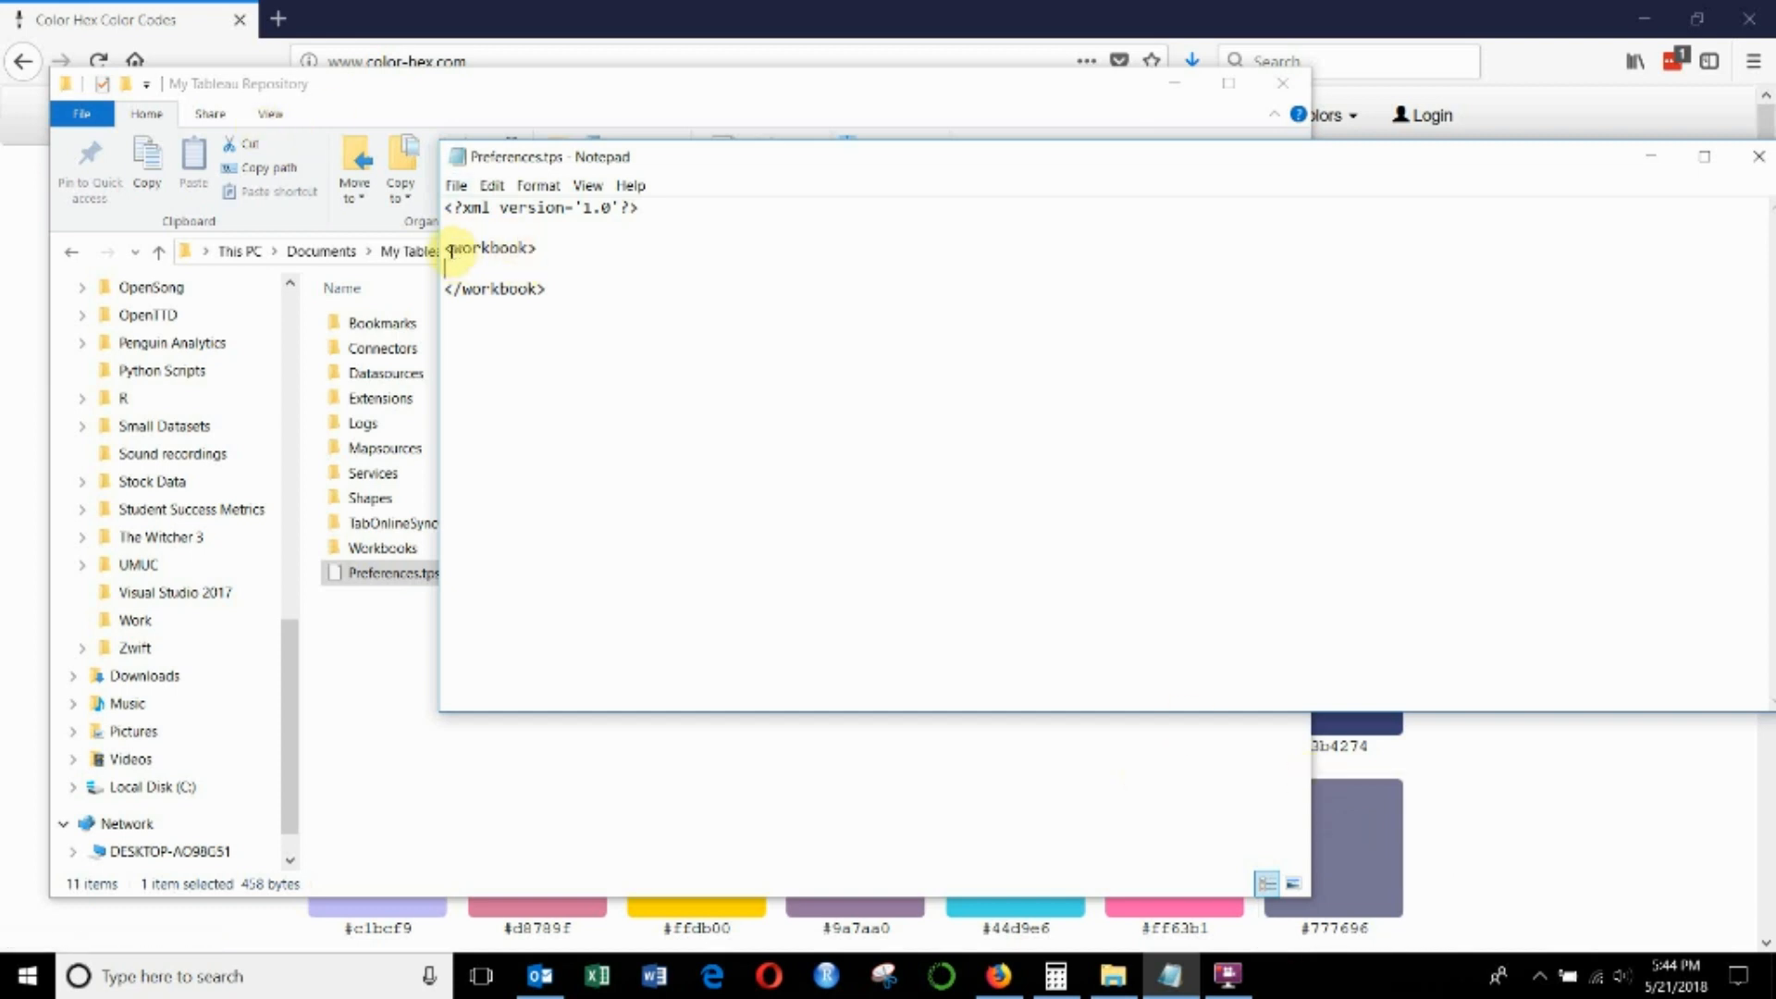
- Paste the preferences block back between the workbook tags and remove the extra blank line above it
left_click_drag(447, 250, 438, 293)
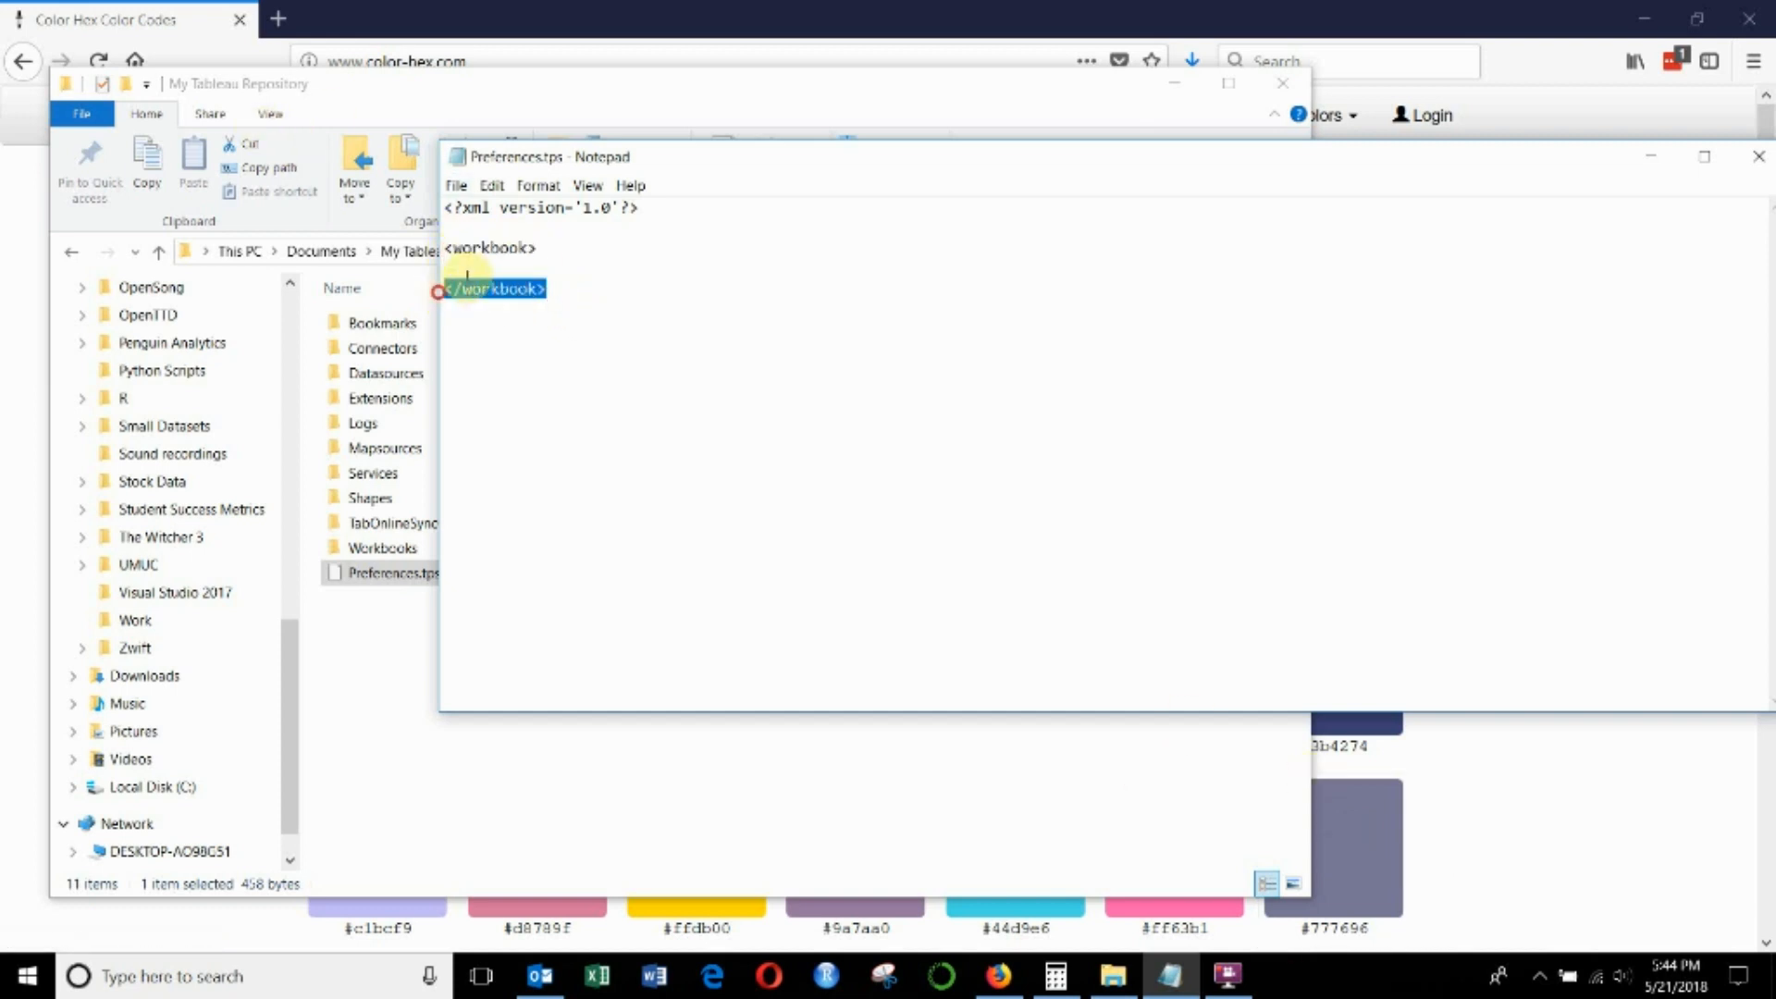
left_click(467, 269)
key("ctrl+v")
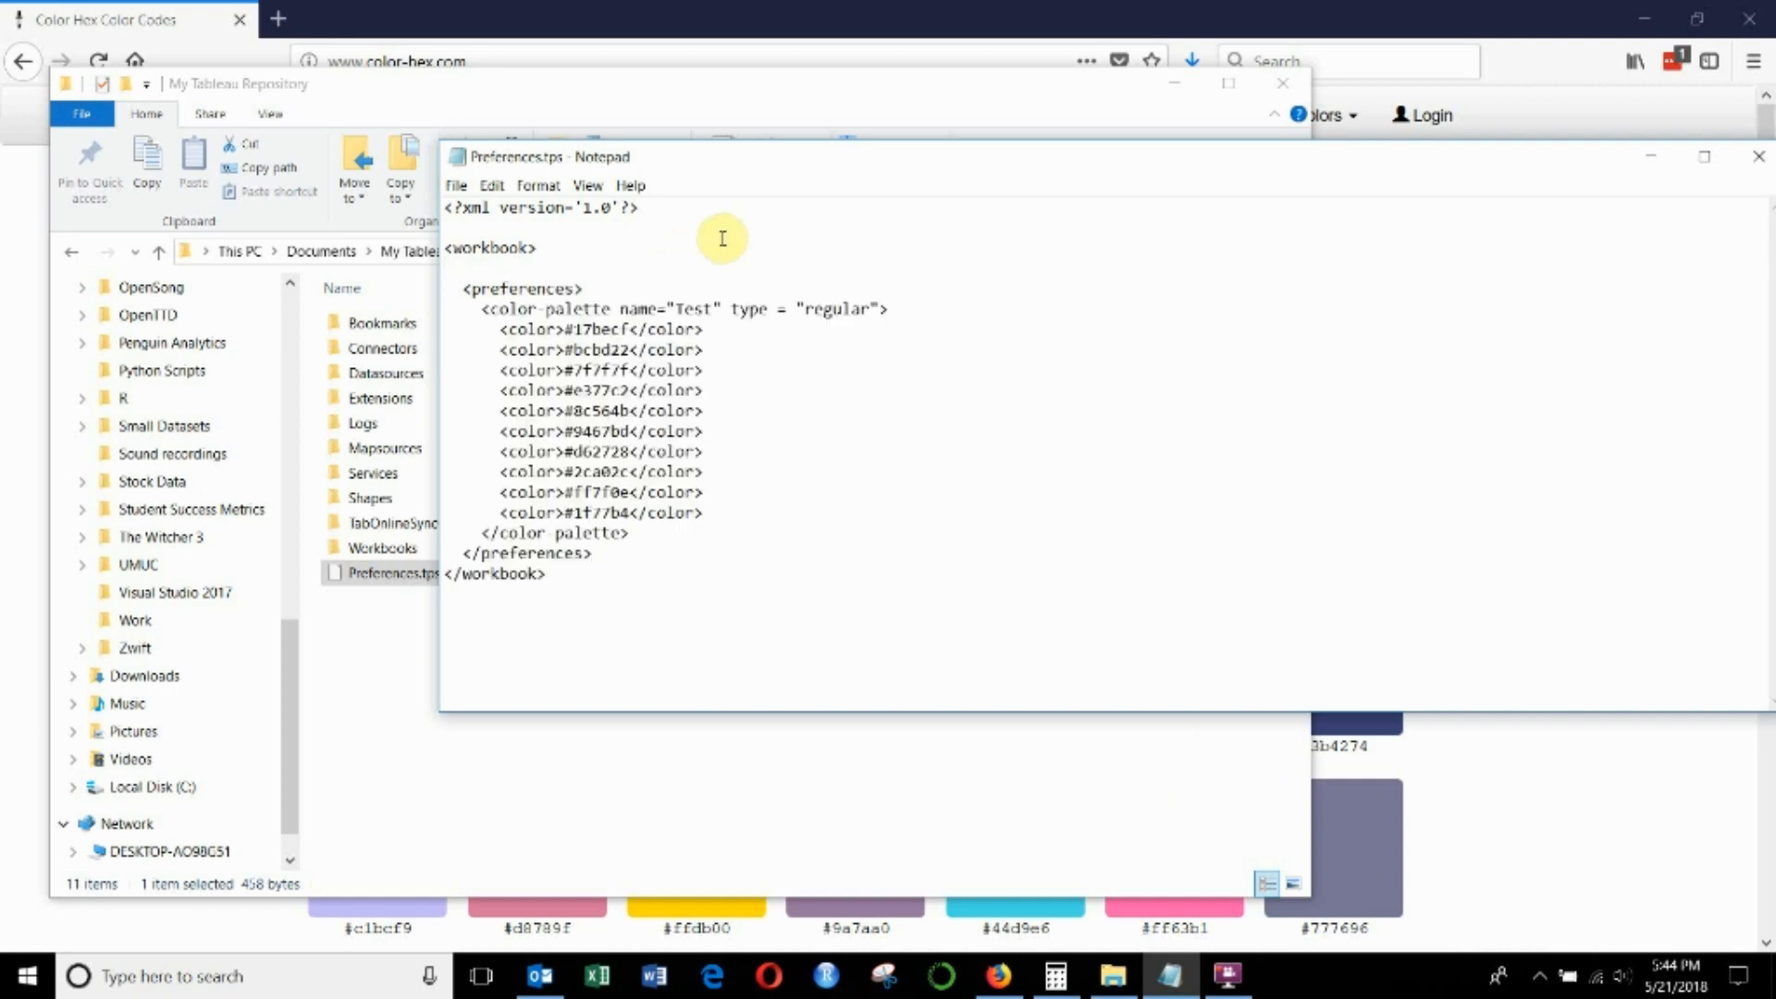
left_click(629, 255)
key("Delete")
- Examine the preferences tags, the color-palette block with its name and type attributes, and the list of color entries
left_click_drag(626, 268, 467, 269)
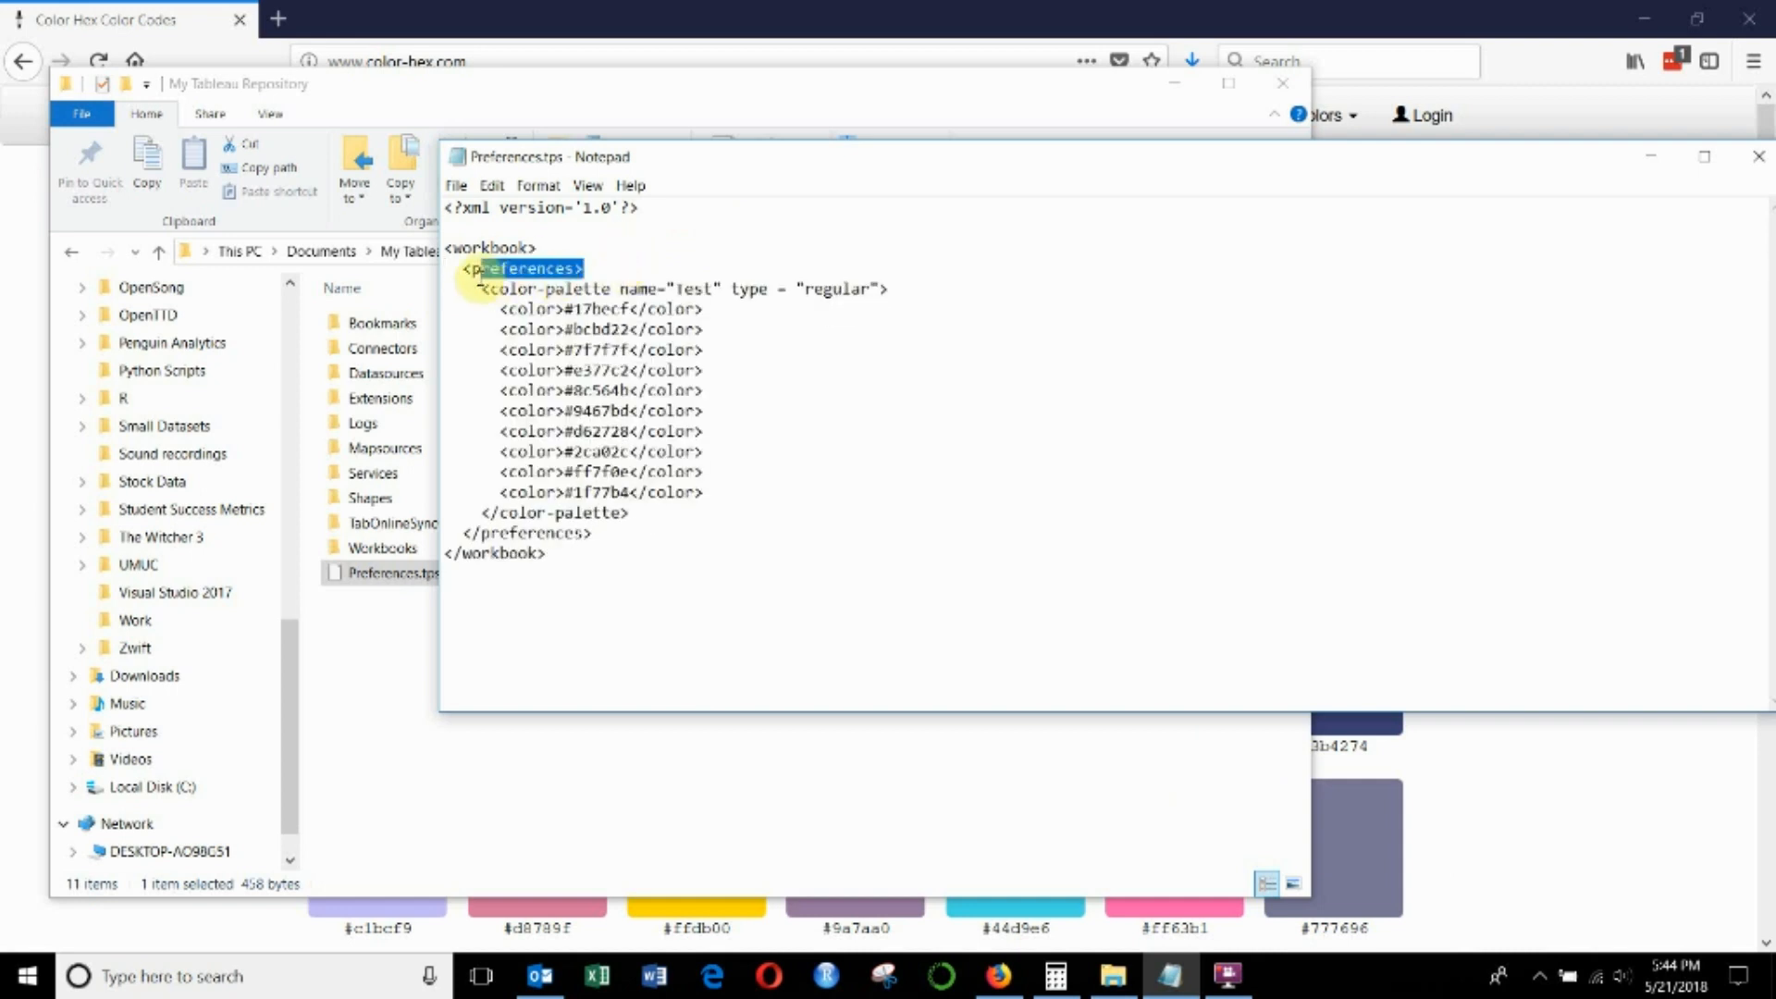
left_click_drag(597, 535, 460, 535)
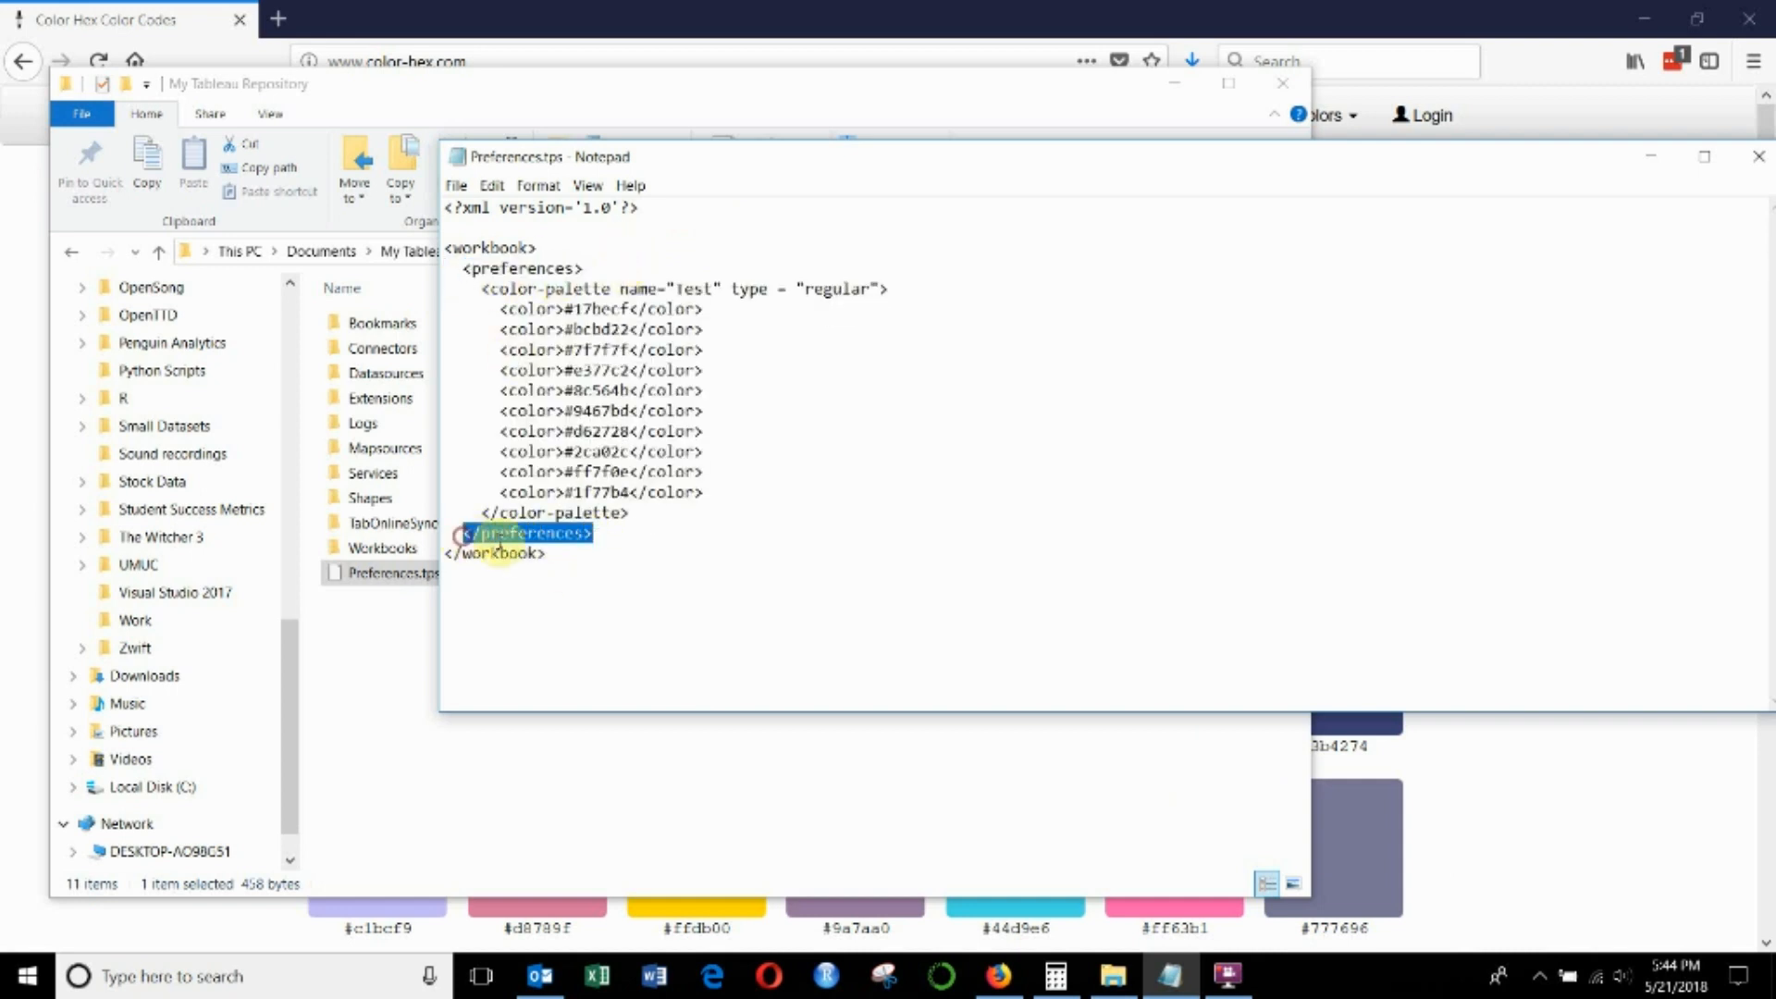
left_click_drag(657, 516, 453, 294)
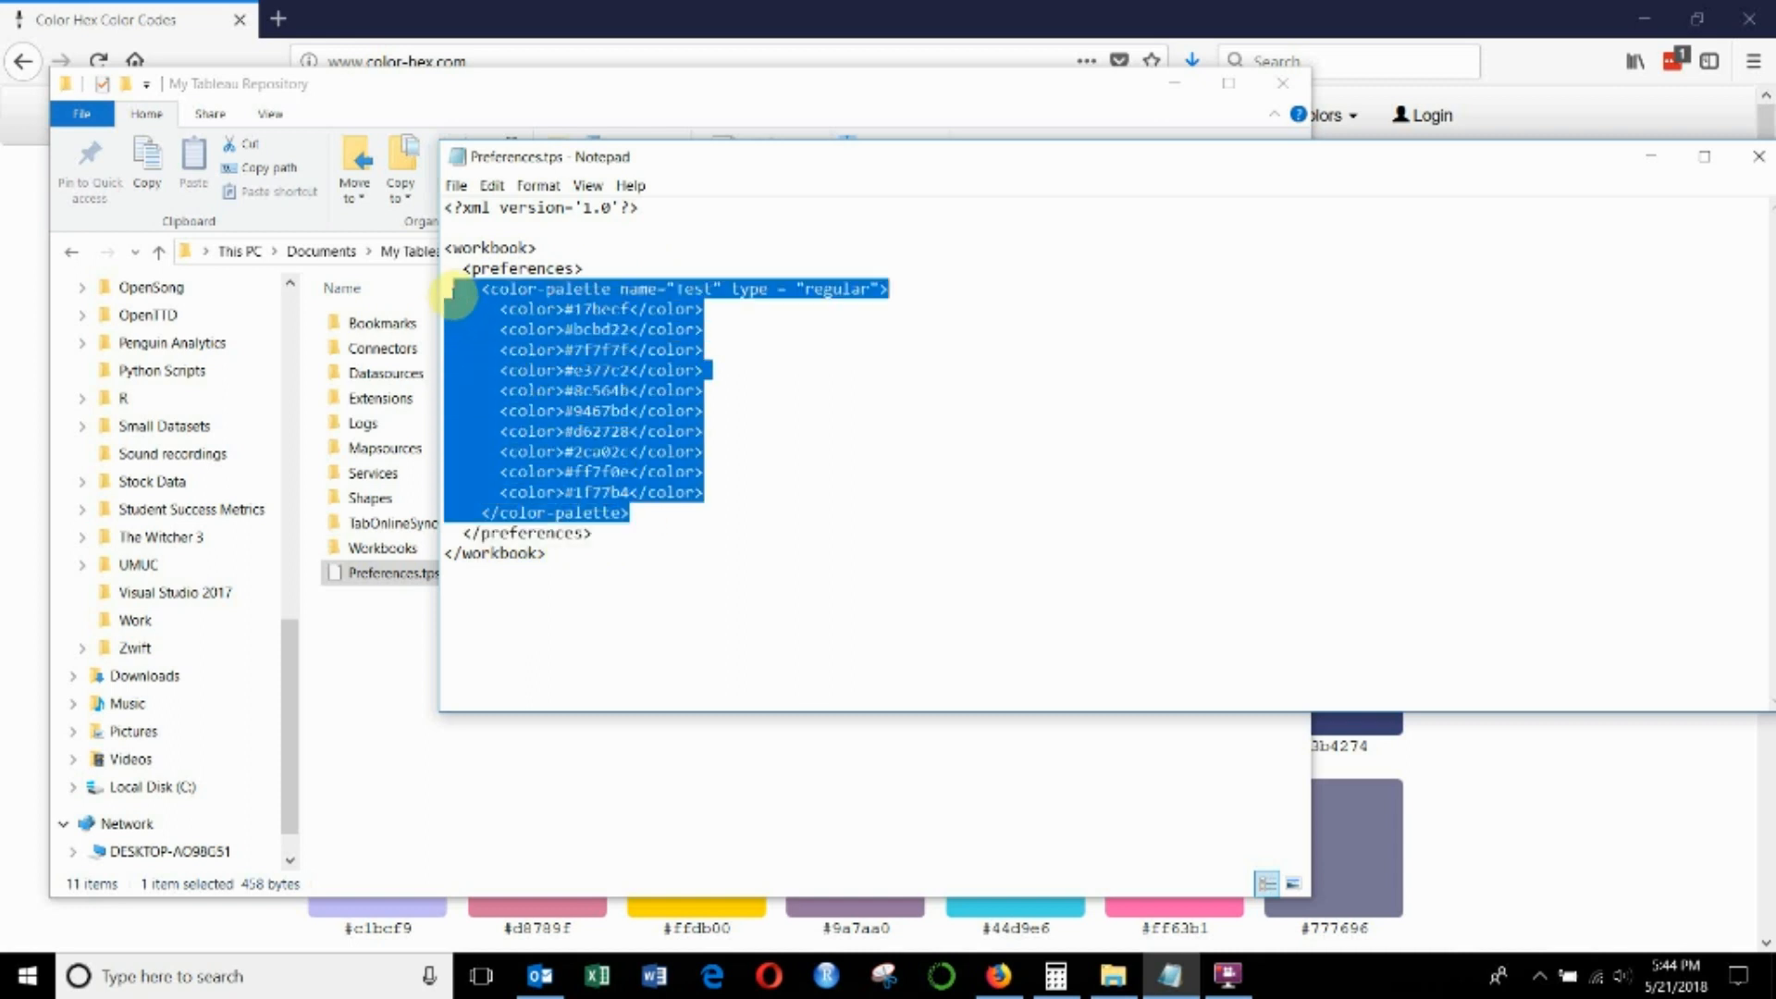
left_click(740, 294)
left_click(668, 289)
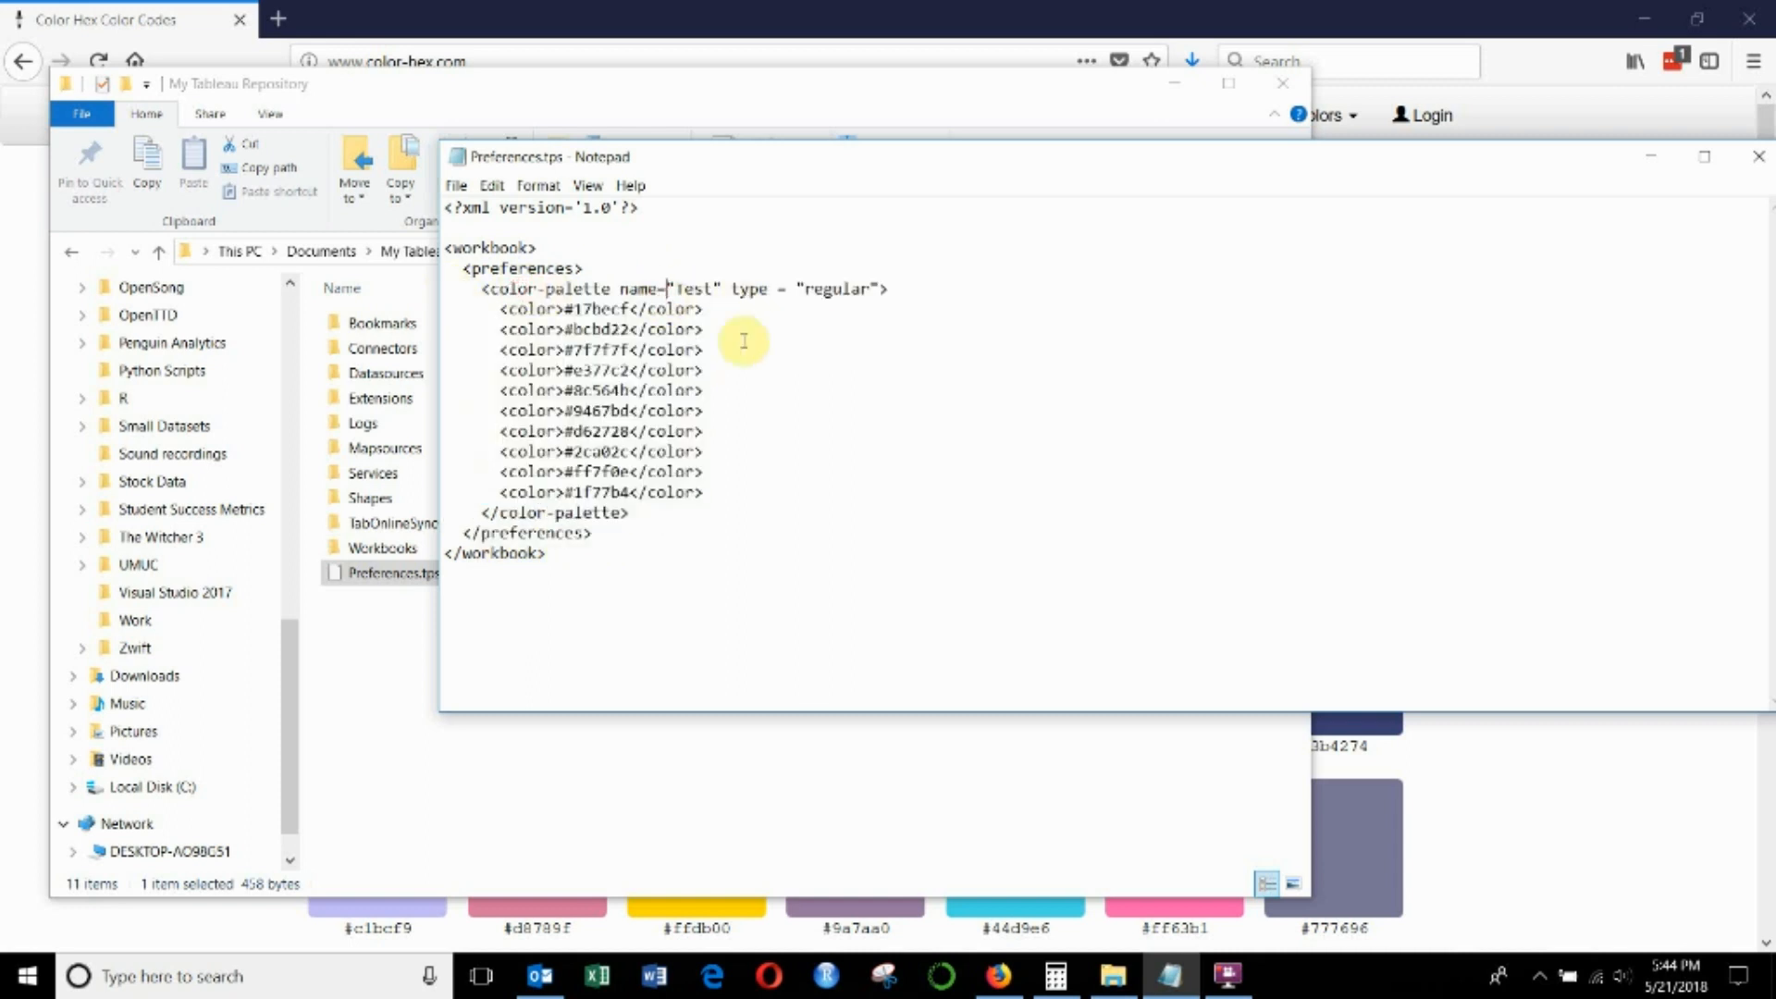
left_click(707, 287)
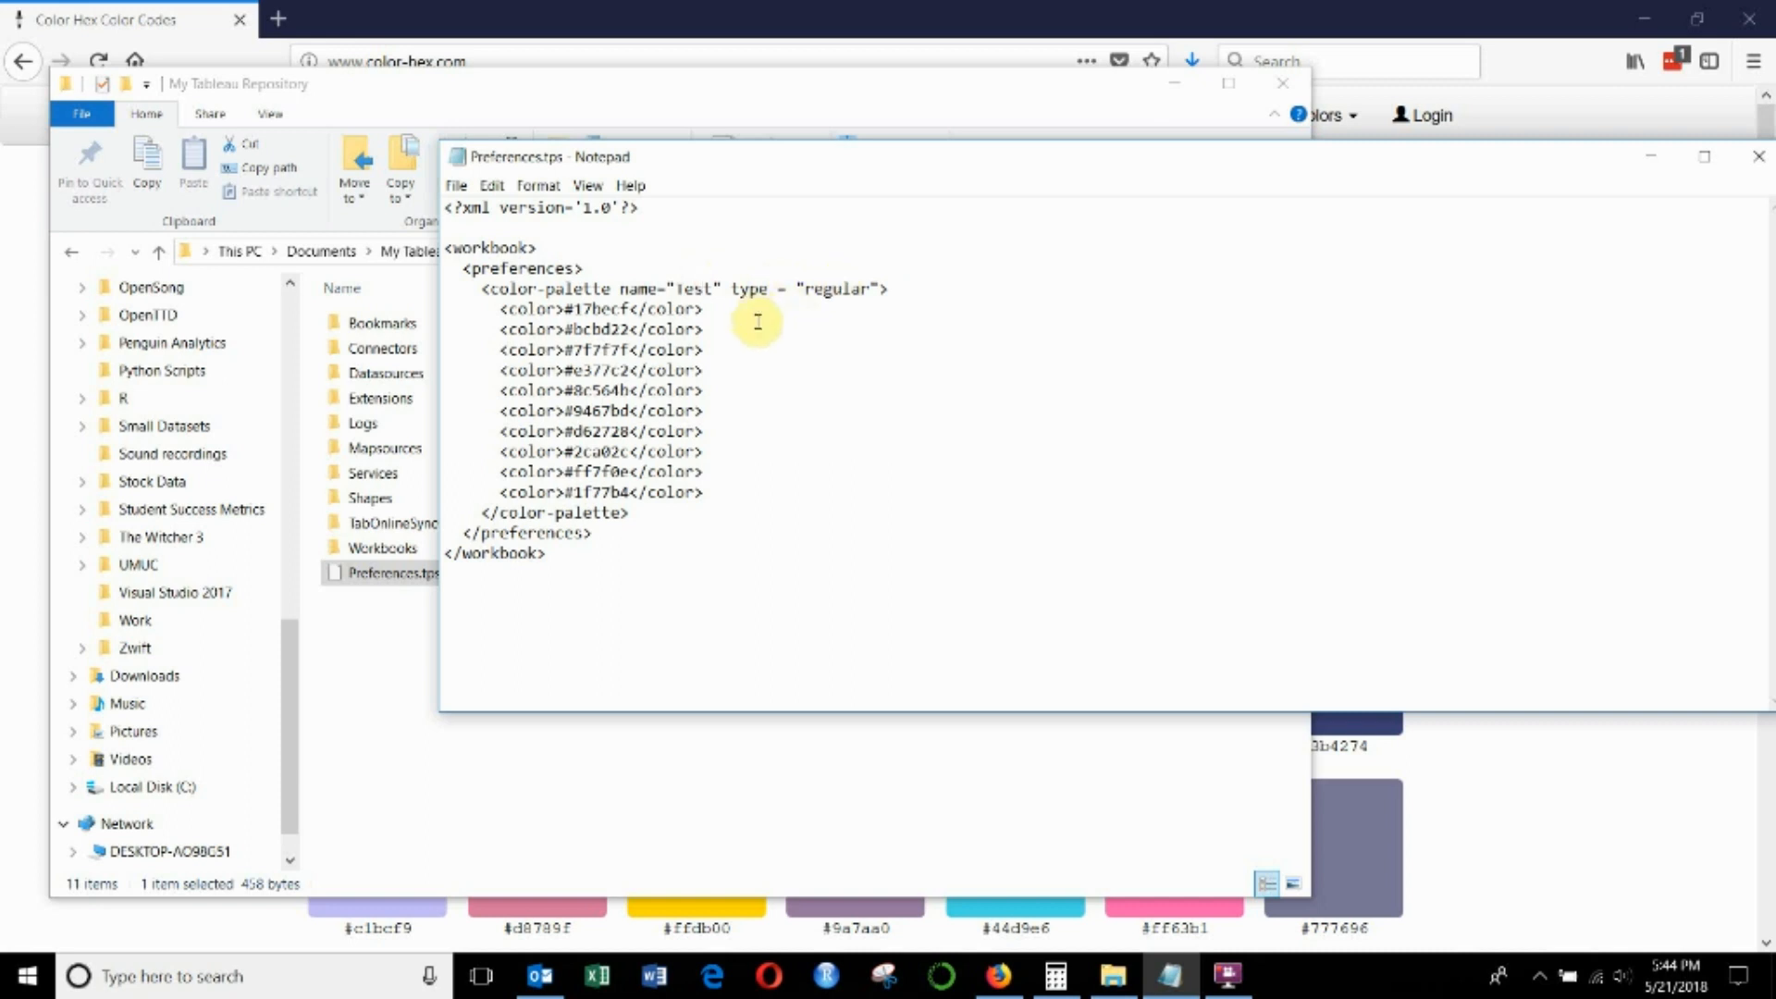
left_click(824, 288)
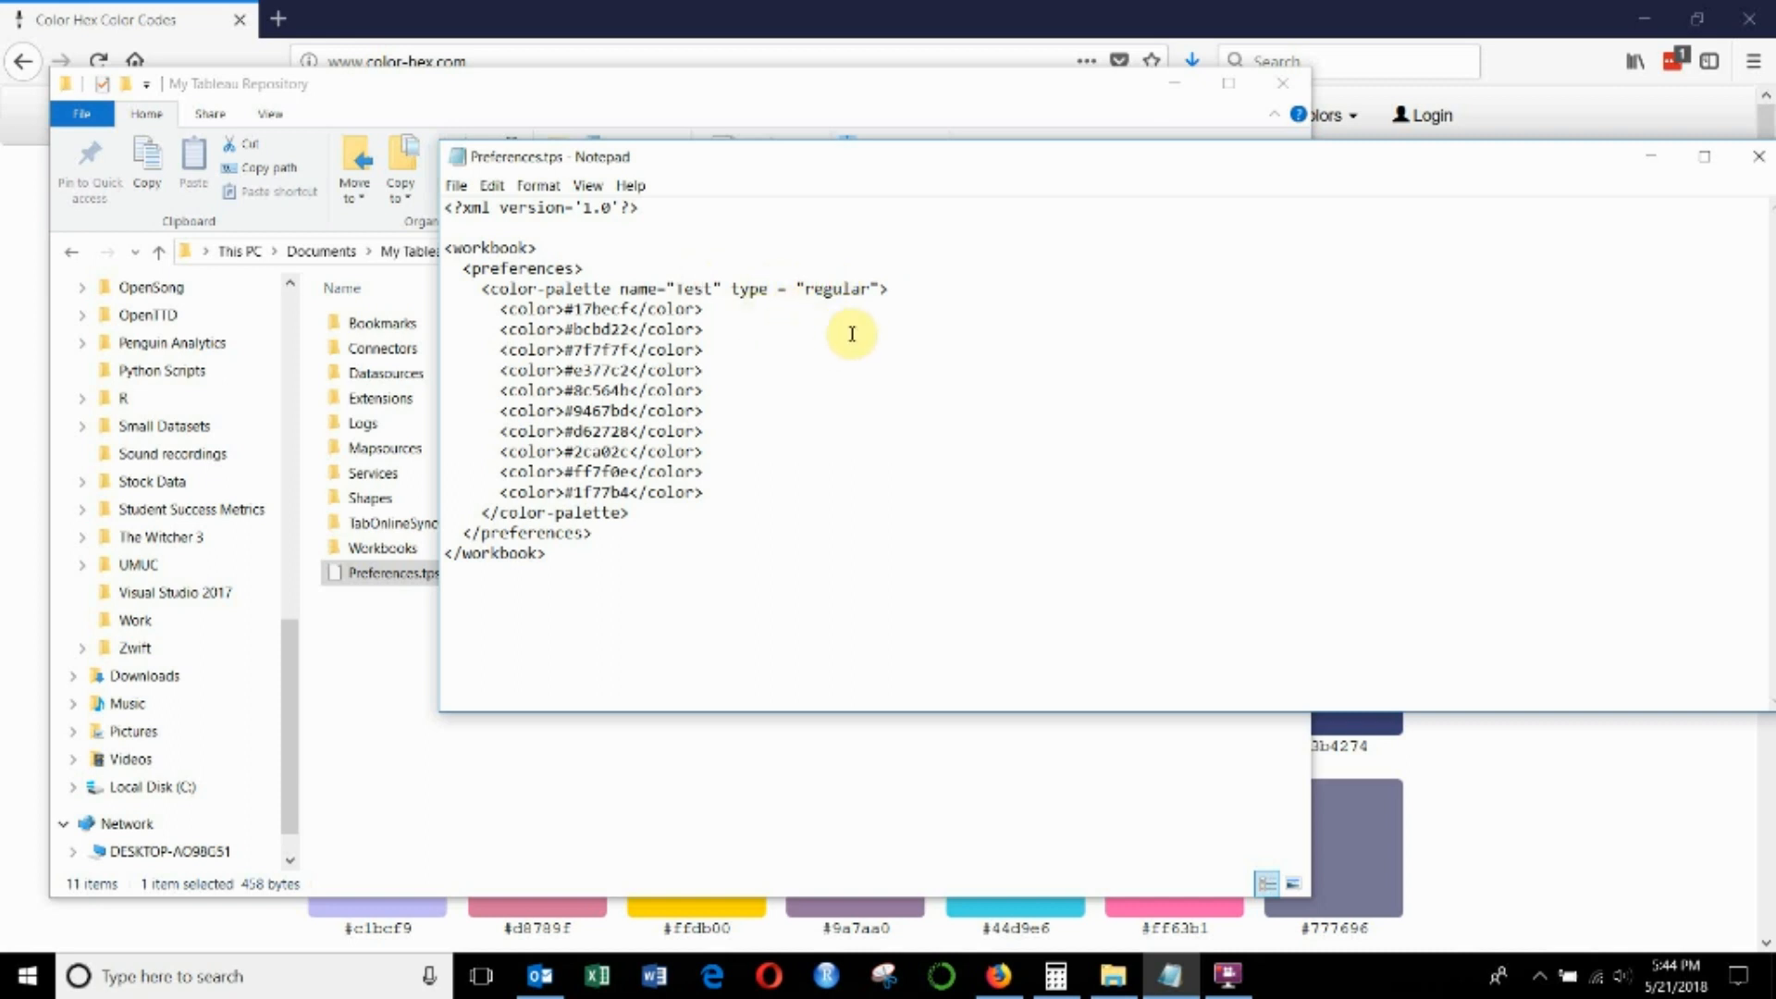
left_click_drag(495, 308, 753, 475)
left_click(734, 375)
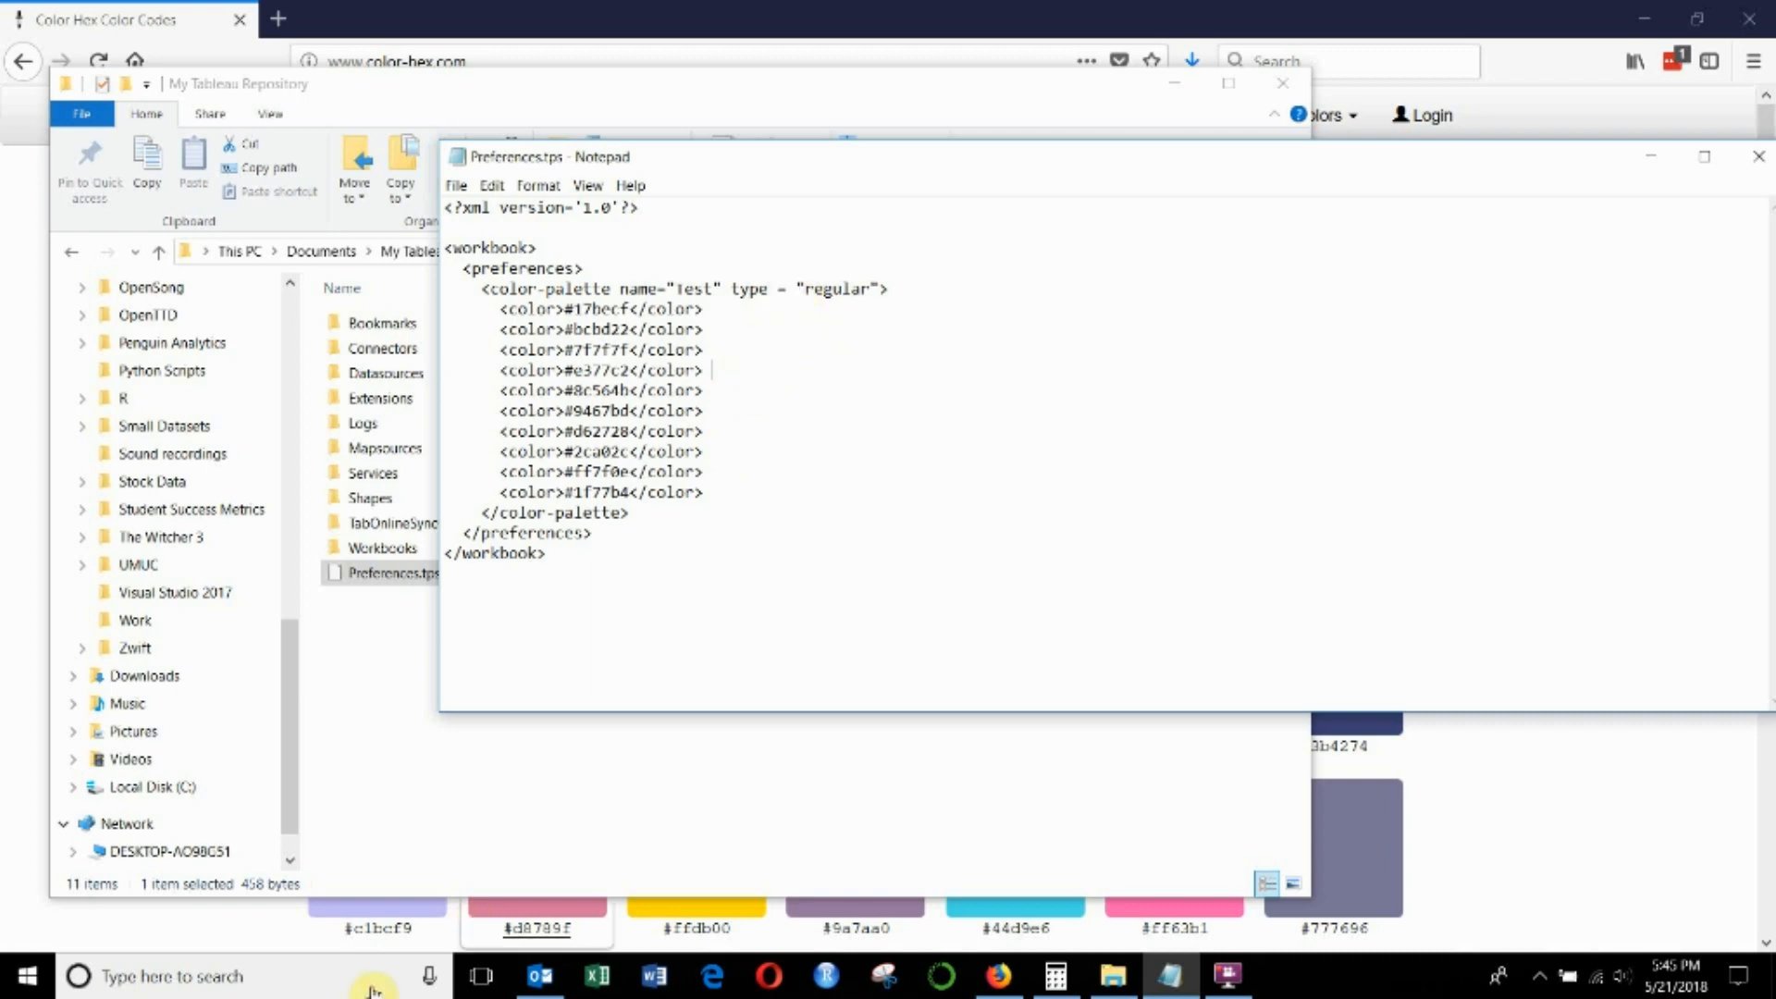
- Launch Tableau Public
left_click(286, 984)
type("tableau")
key("Return")
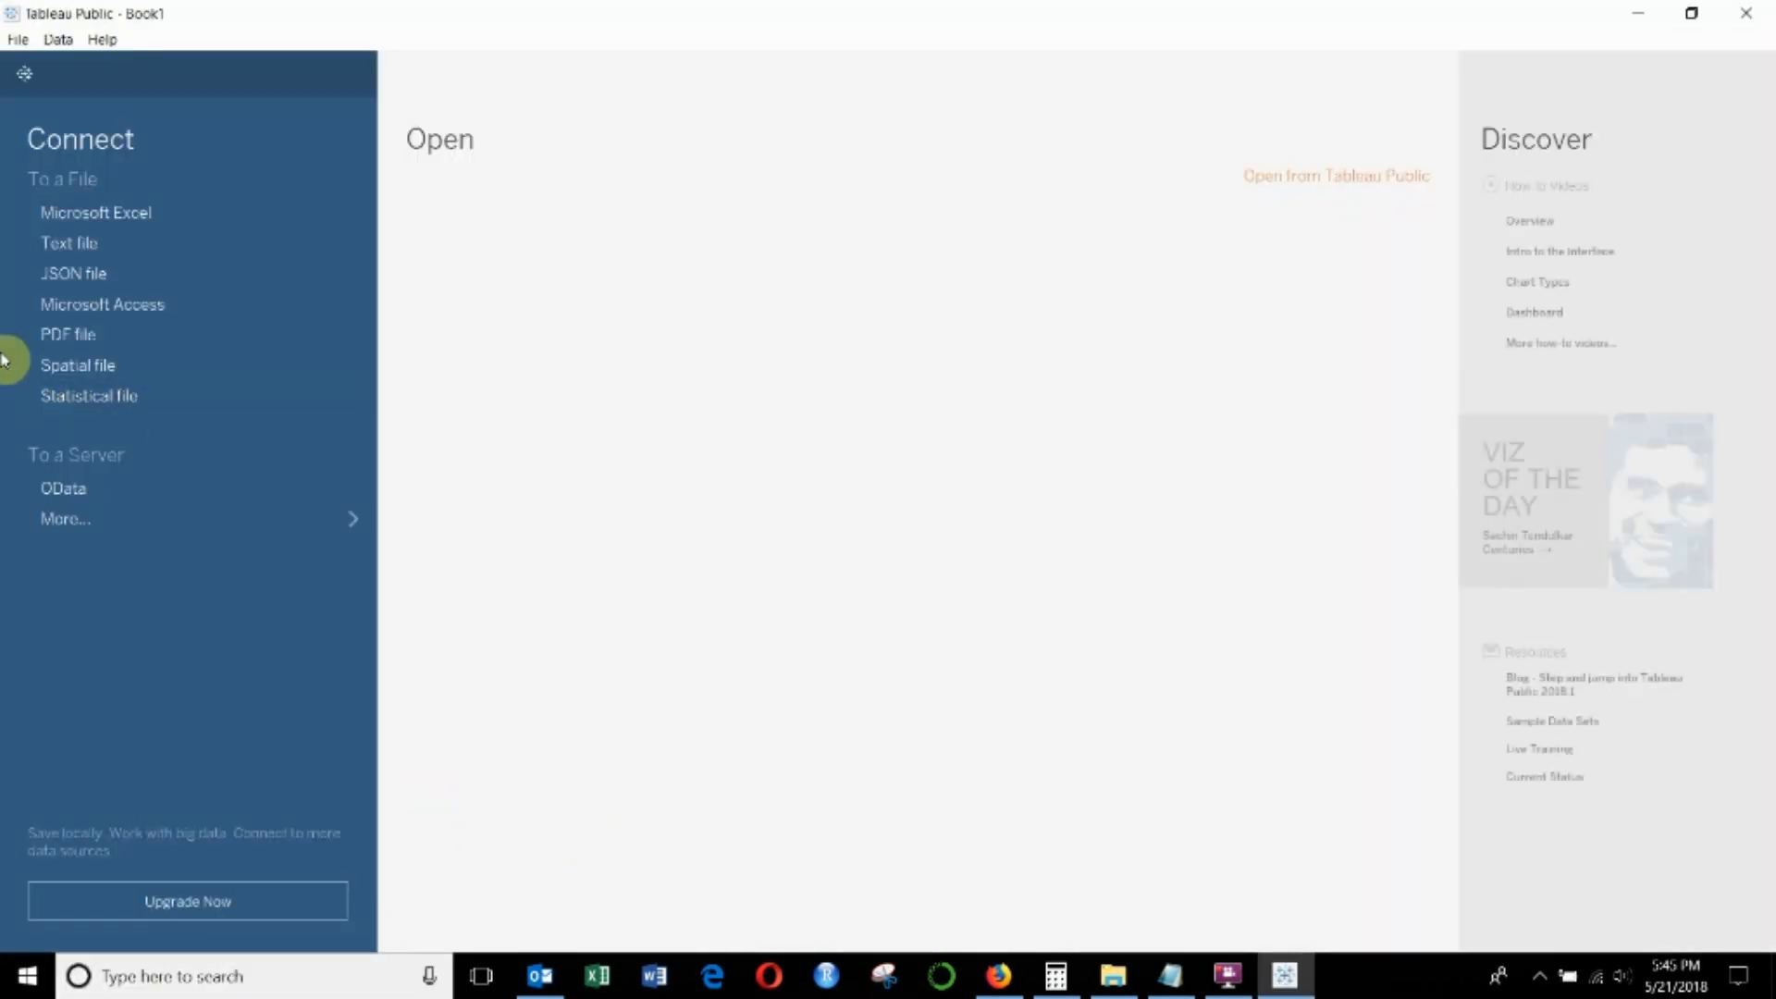
- Connect to the G7 Quarterly GDP Growth Excel workbook and open Sheet 1
left_click(81, 225)
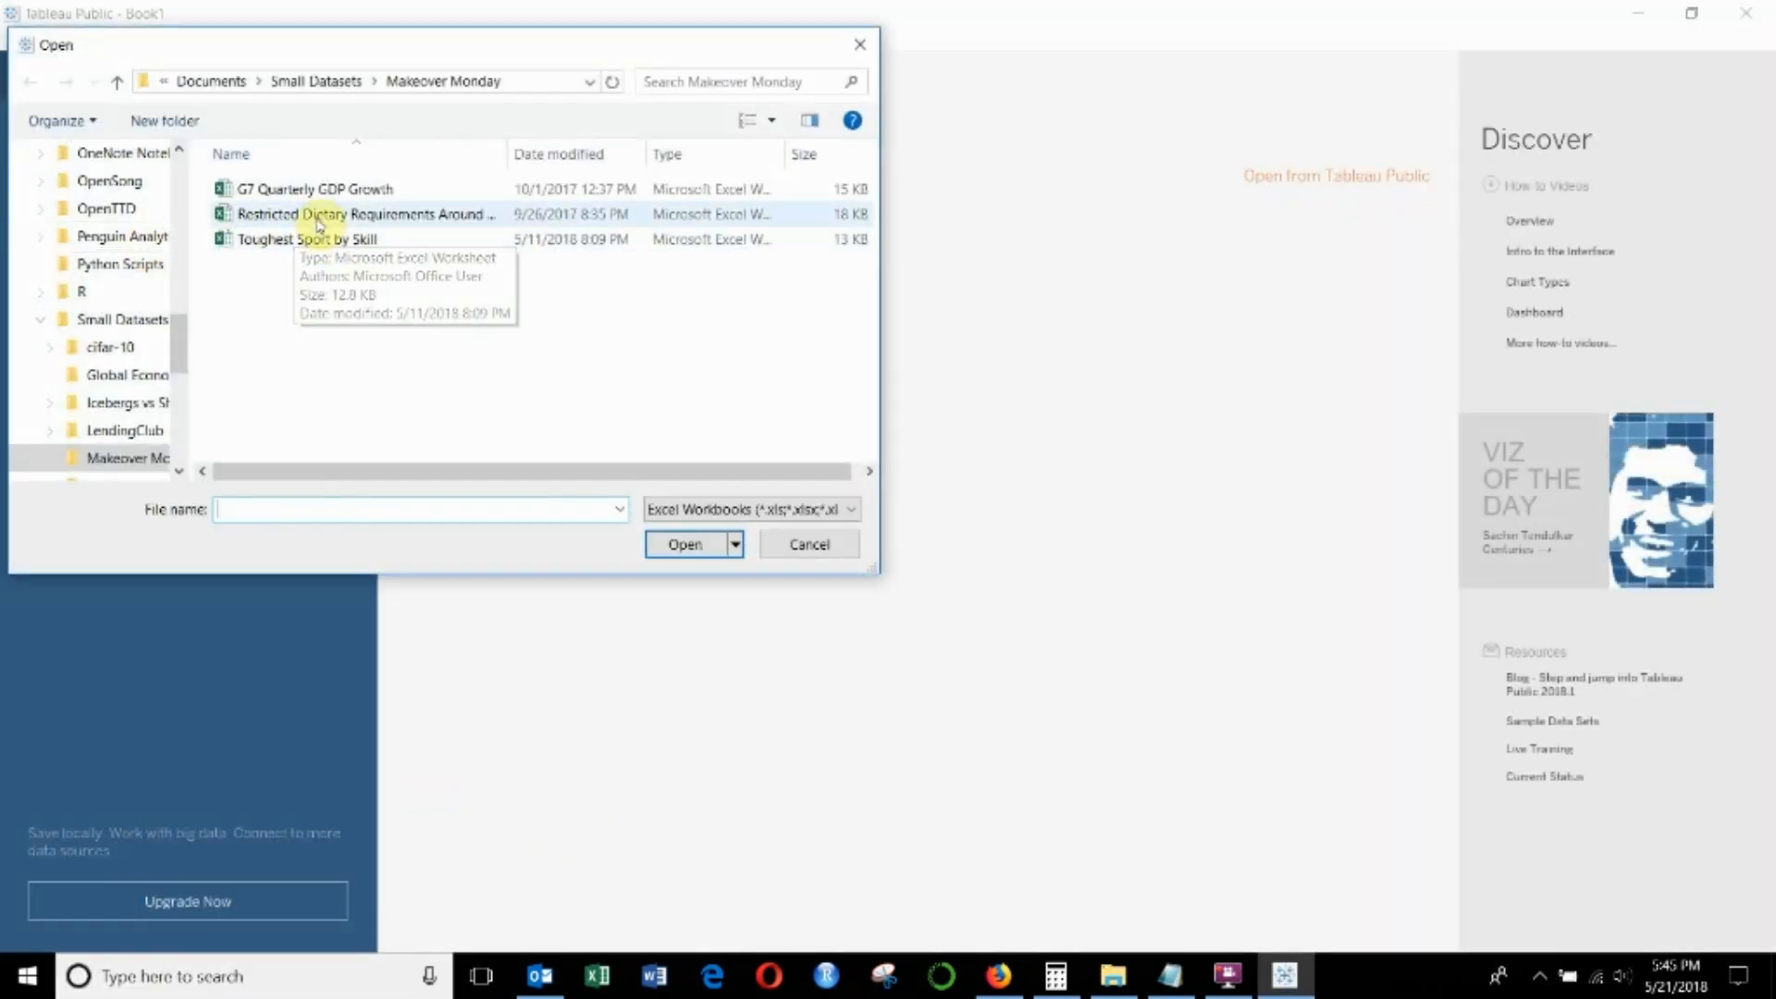
left_click(314, 189)
left_click(708, 544)
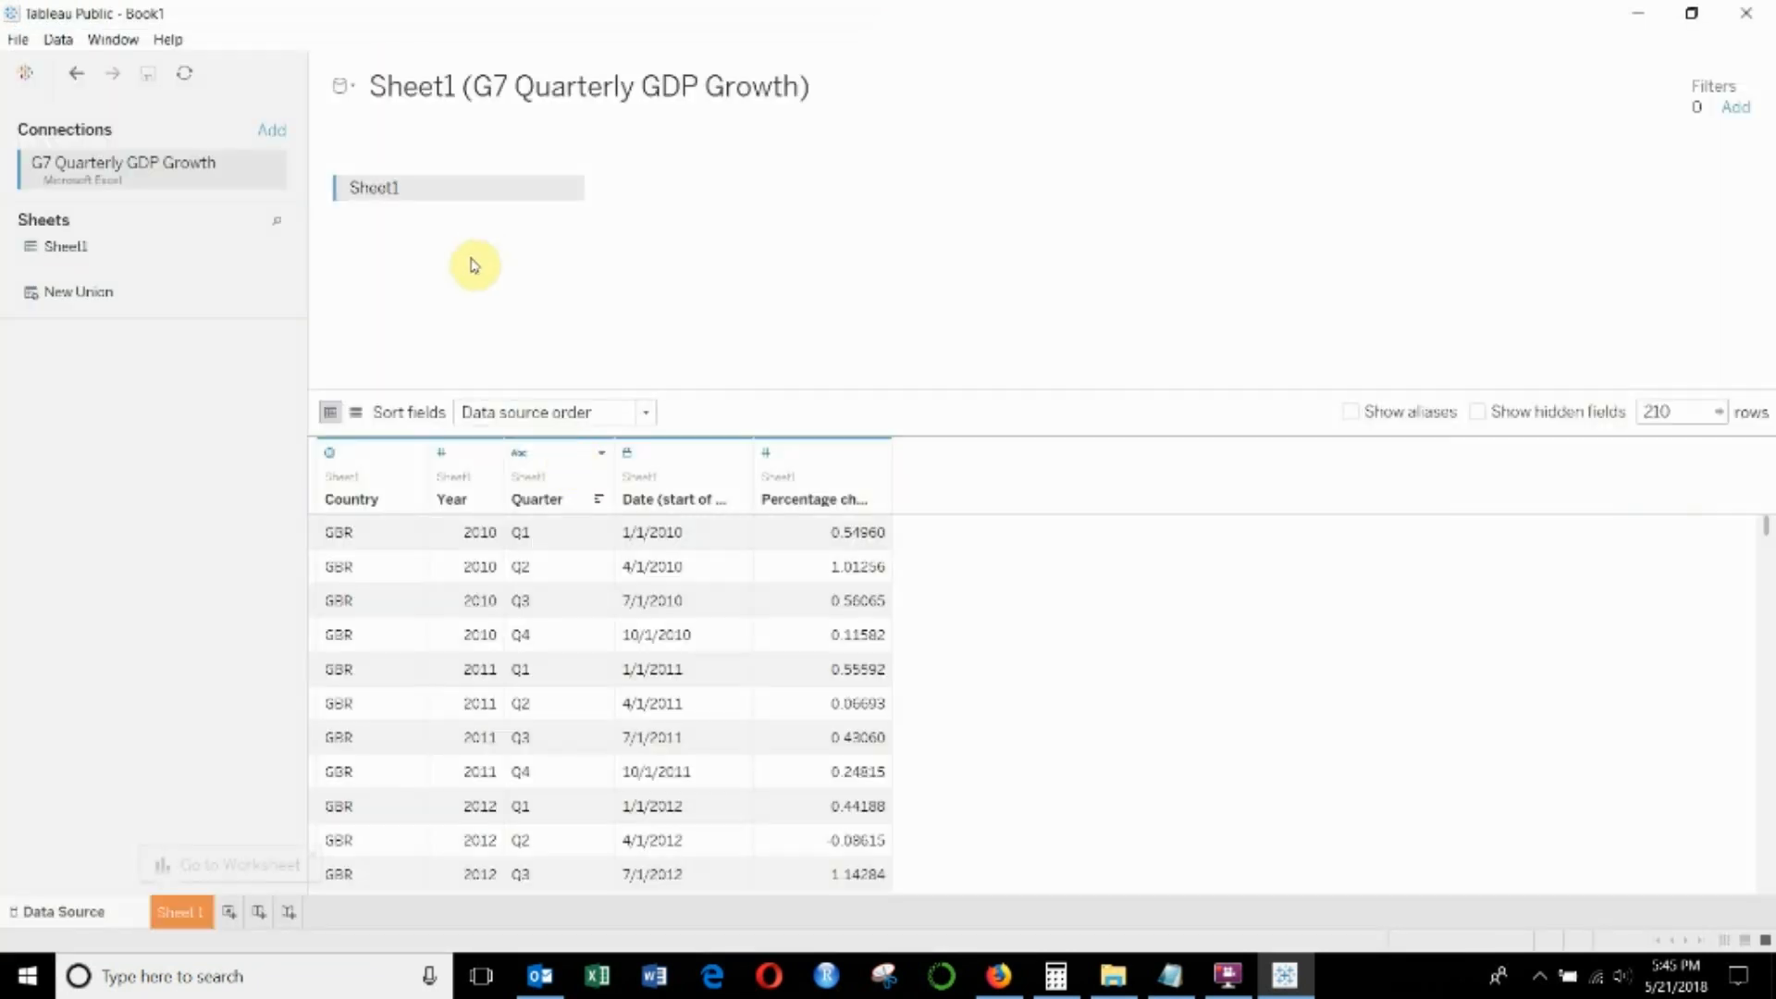
left_click(181, 912)
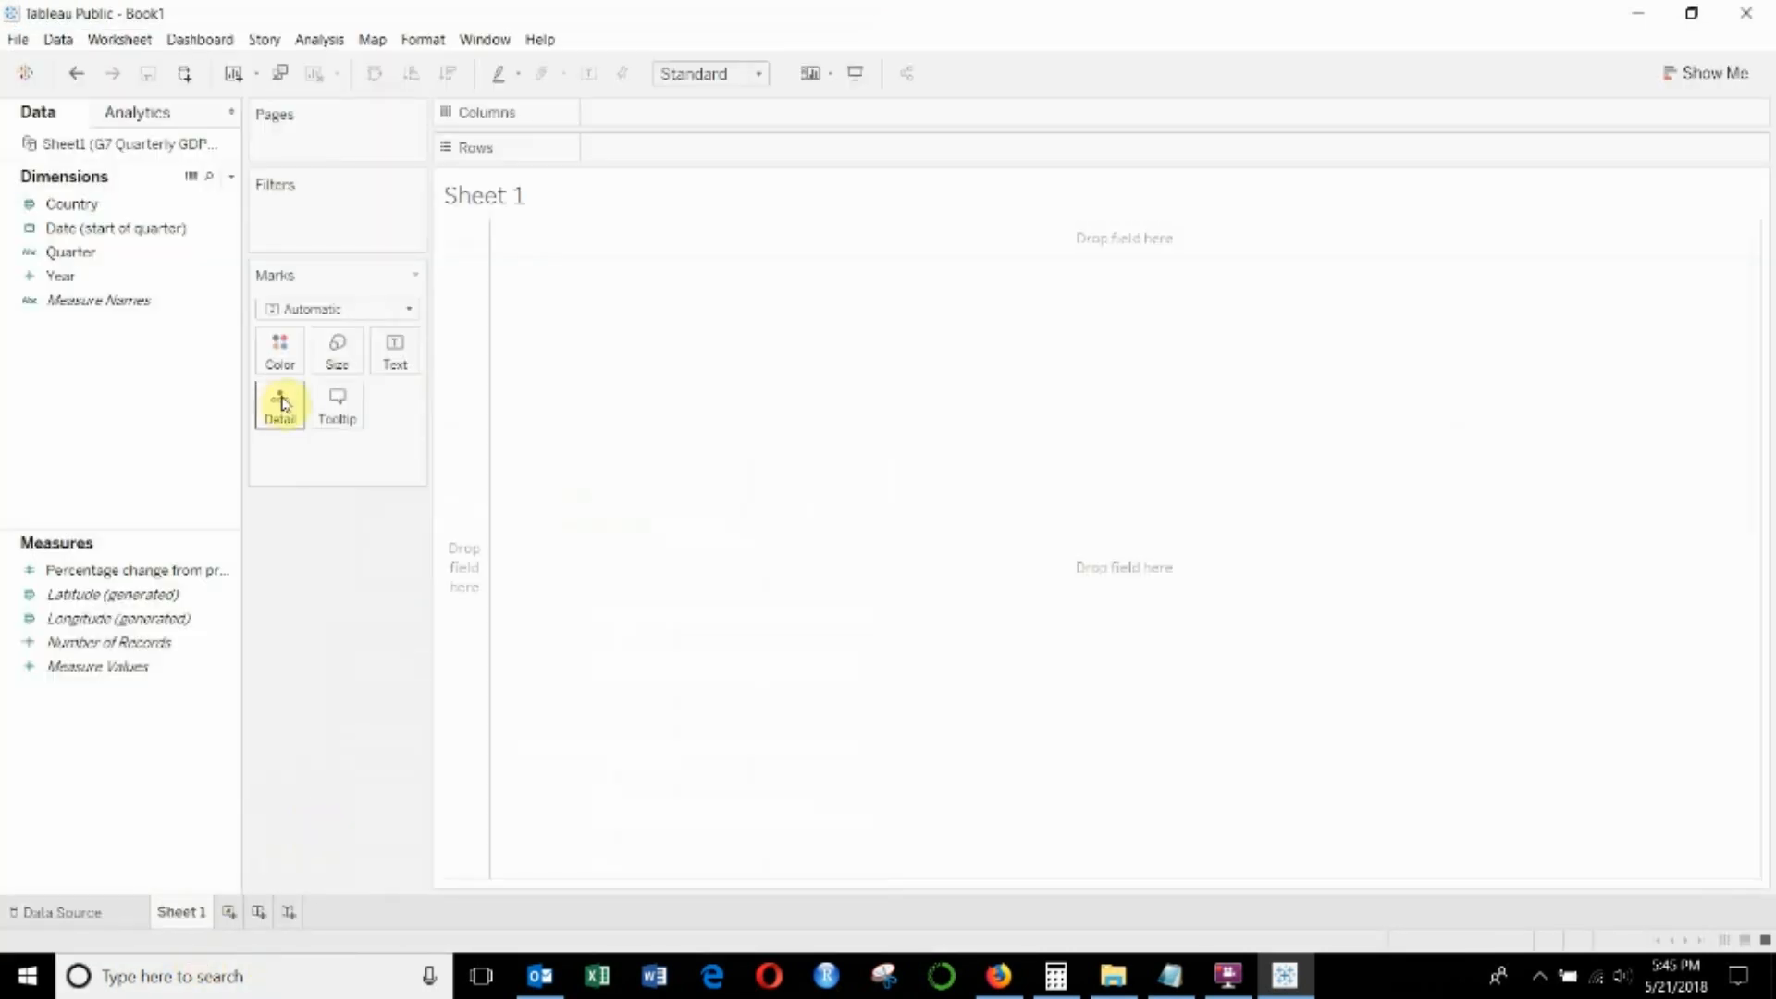
- Color the marks by Country and preview the custom Test palette in the color editor
left_click_drag(99, 205, 280, 351)
left_click(281, 353)
left_click(342, 420)
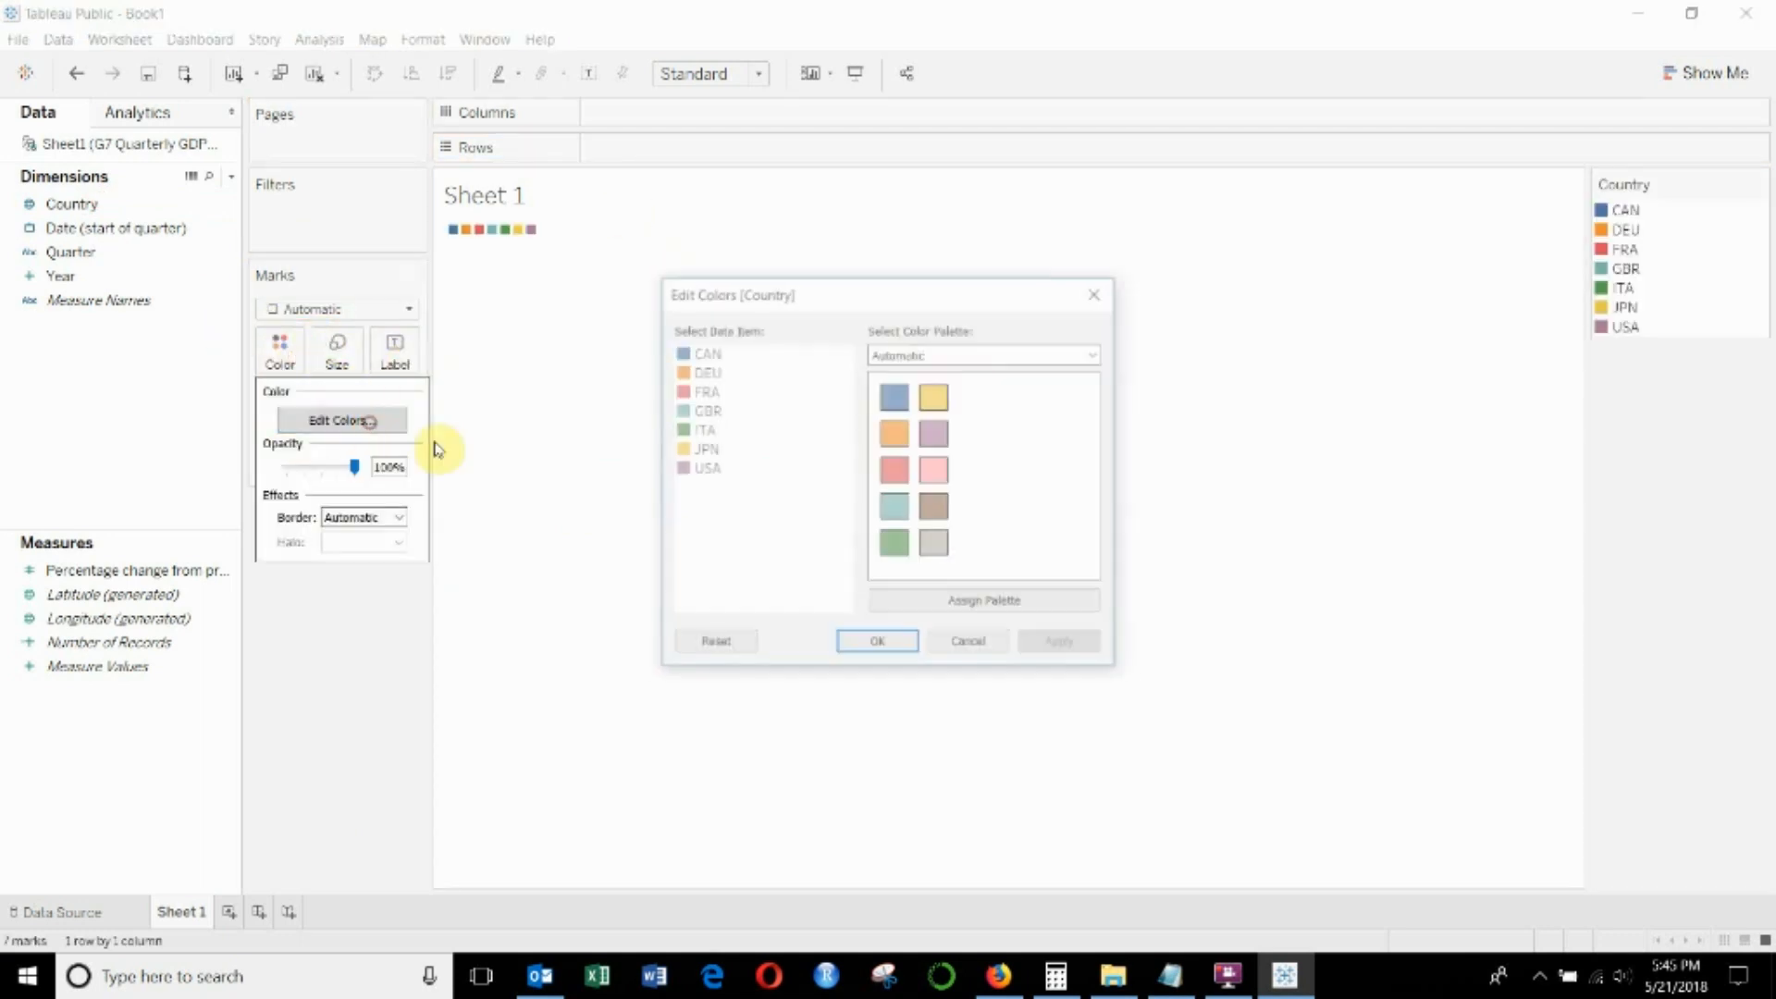
left_click(982, 352)
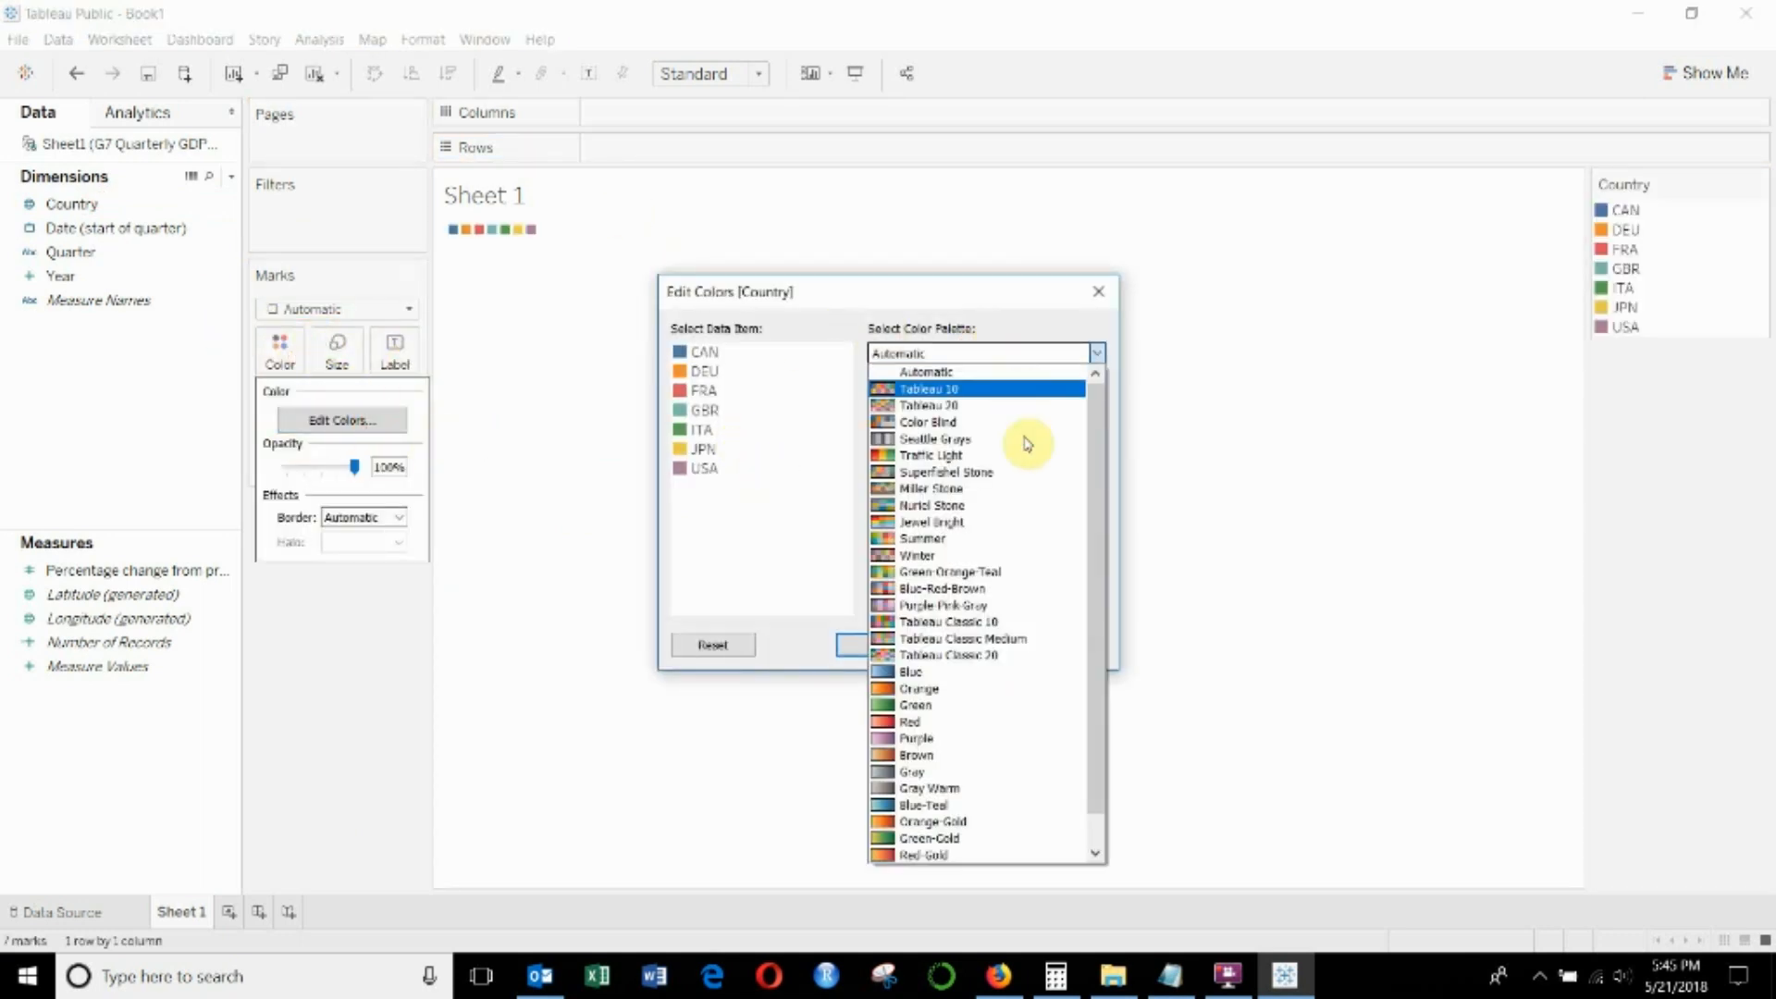
left_click_drag(1098, 467, 1101, 496)
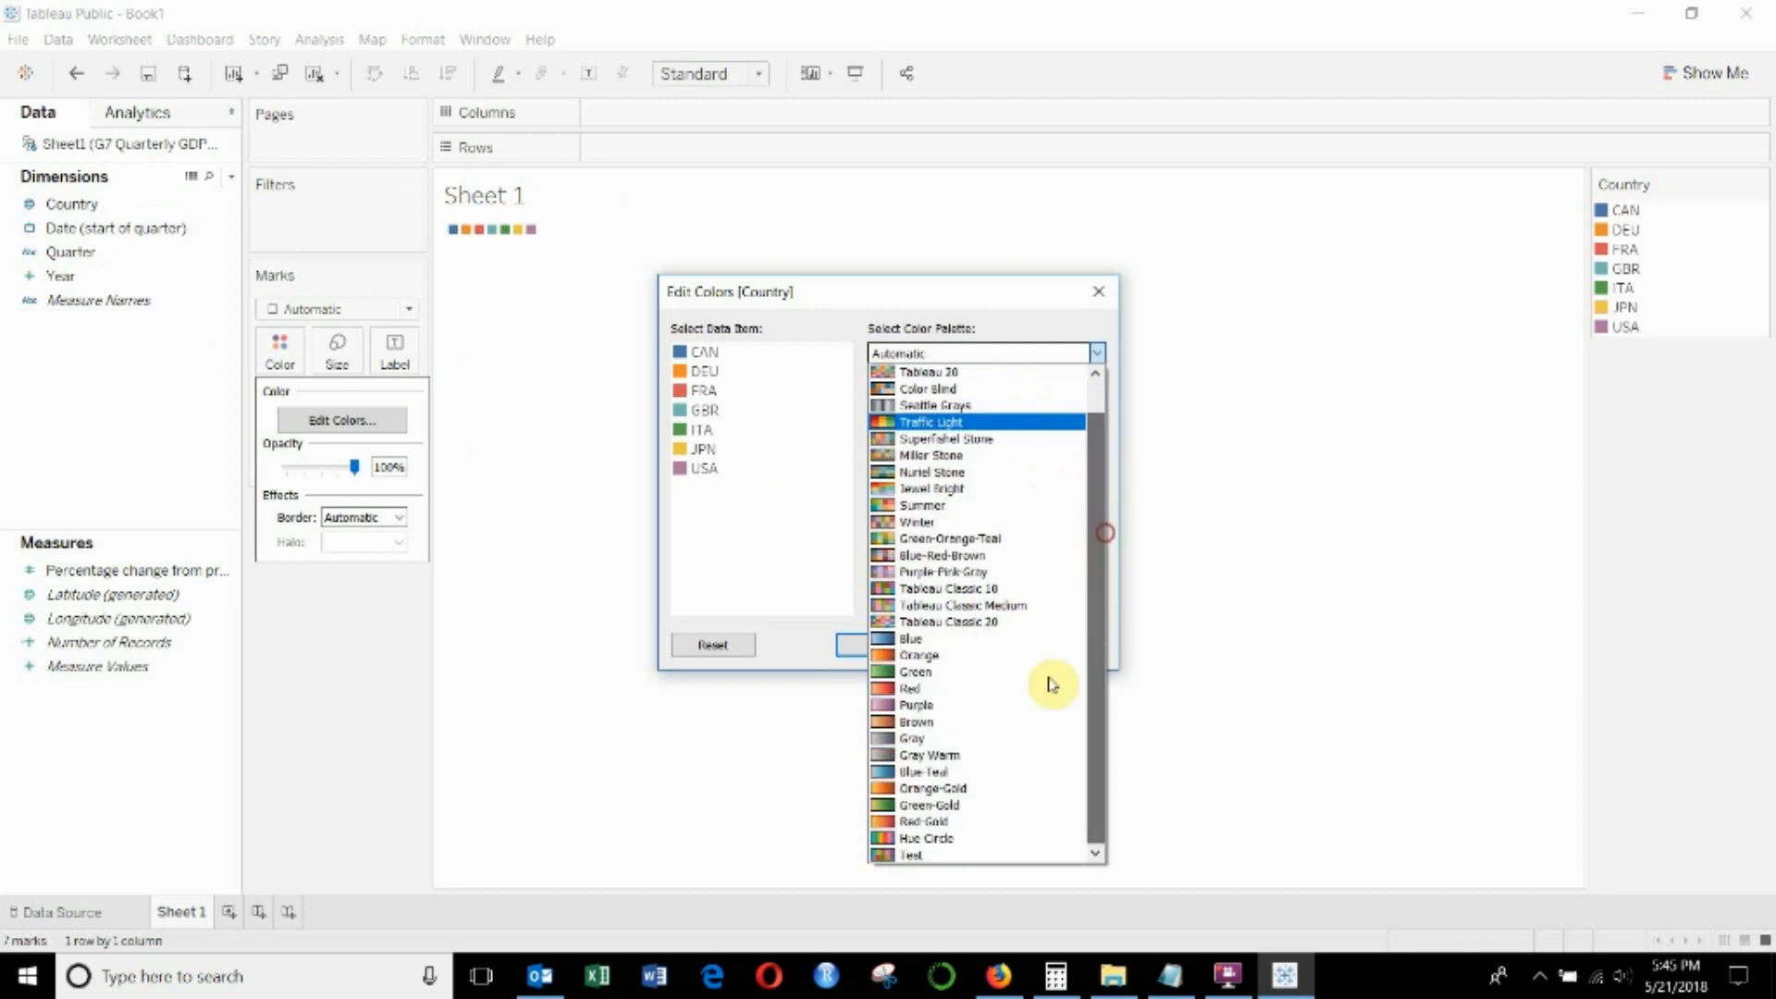
left_click(974, 857)
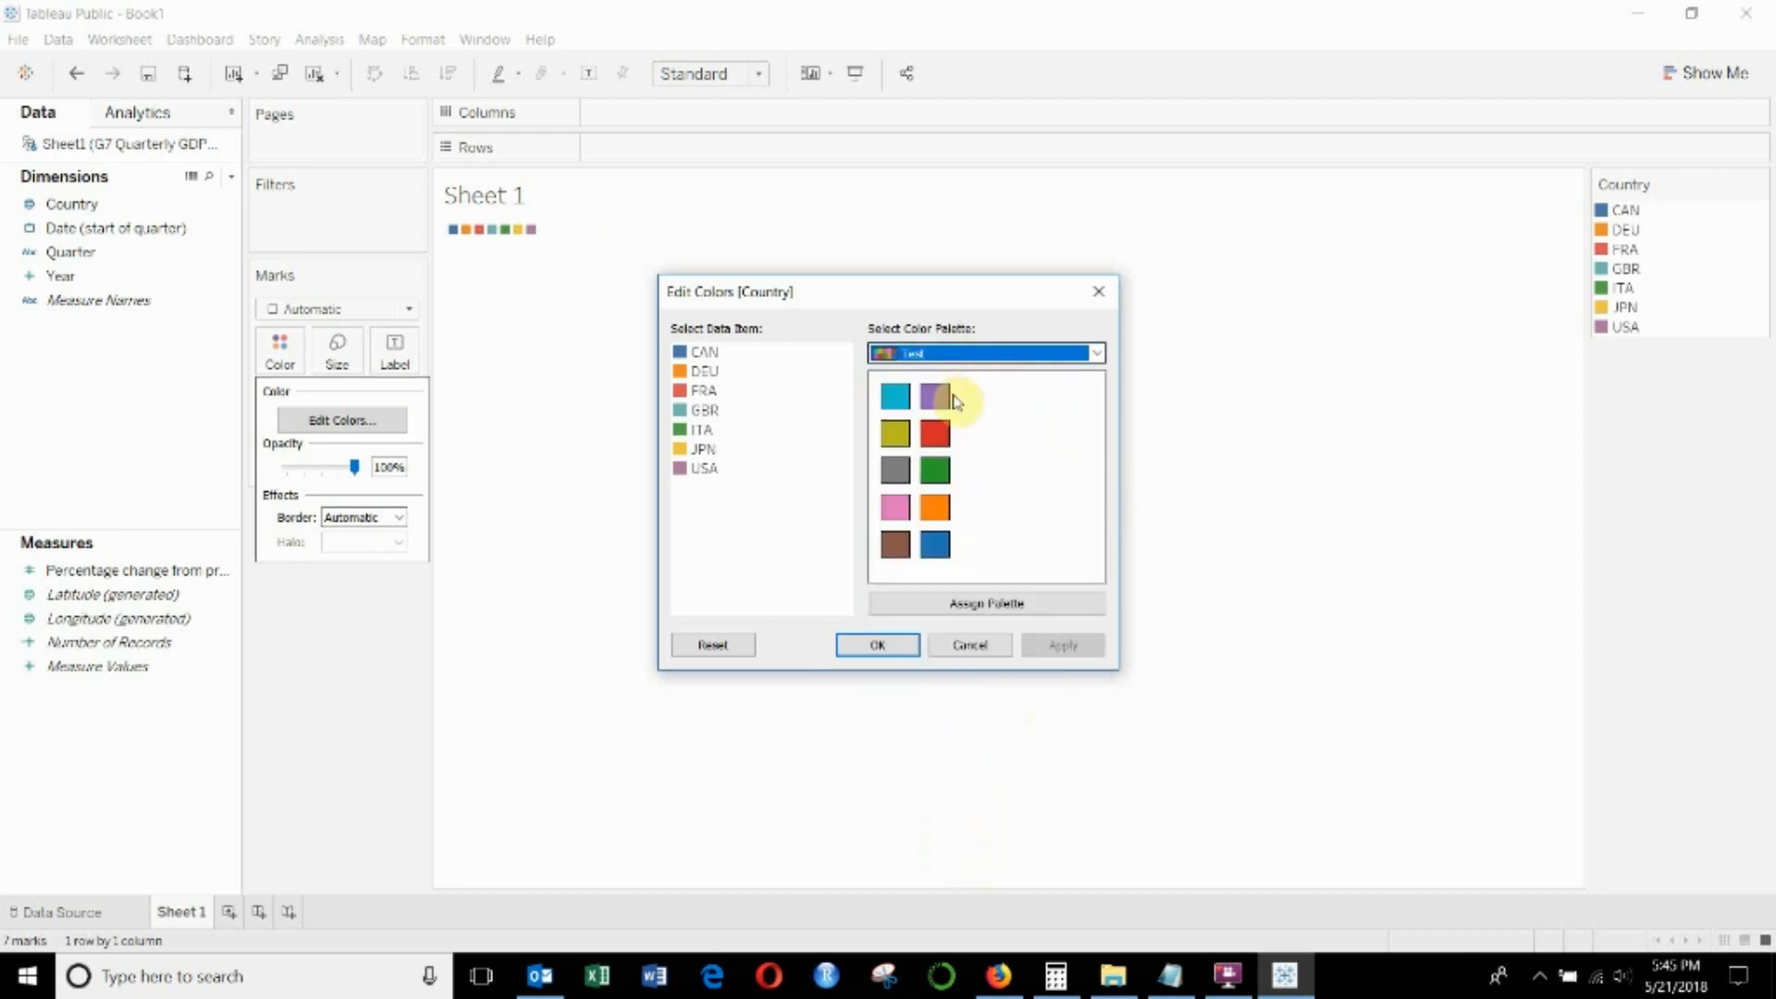
- Check Preferences.tps in Notepad, then cancel the color editing and close Tableau Public
left_click(969, 350)
left_click(1170, 976)
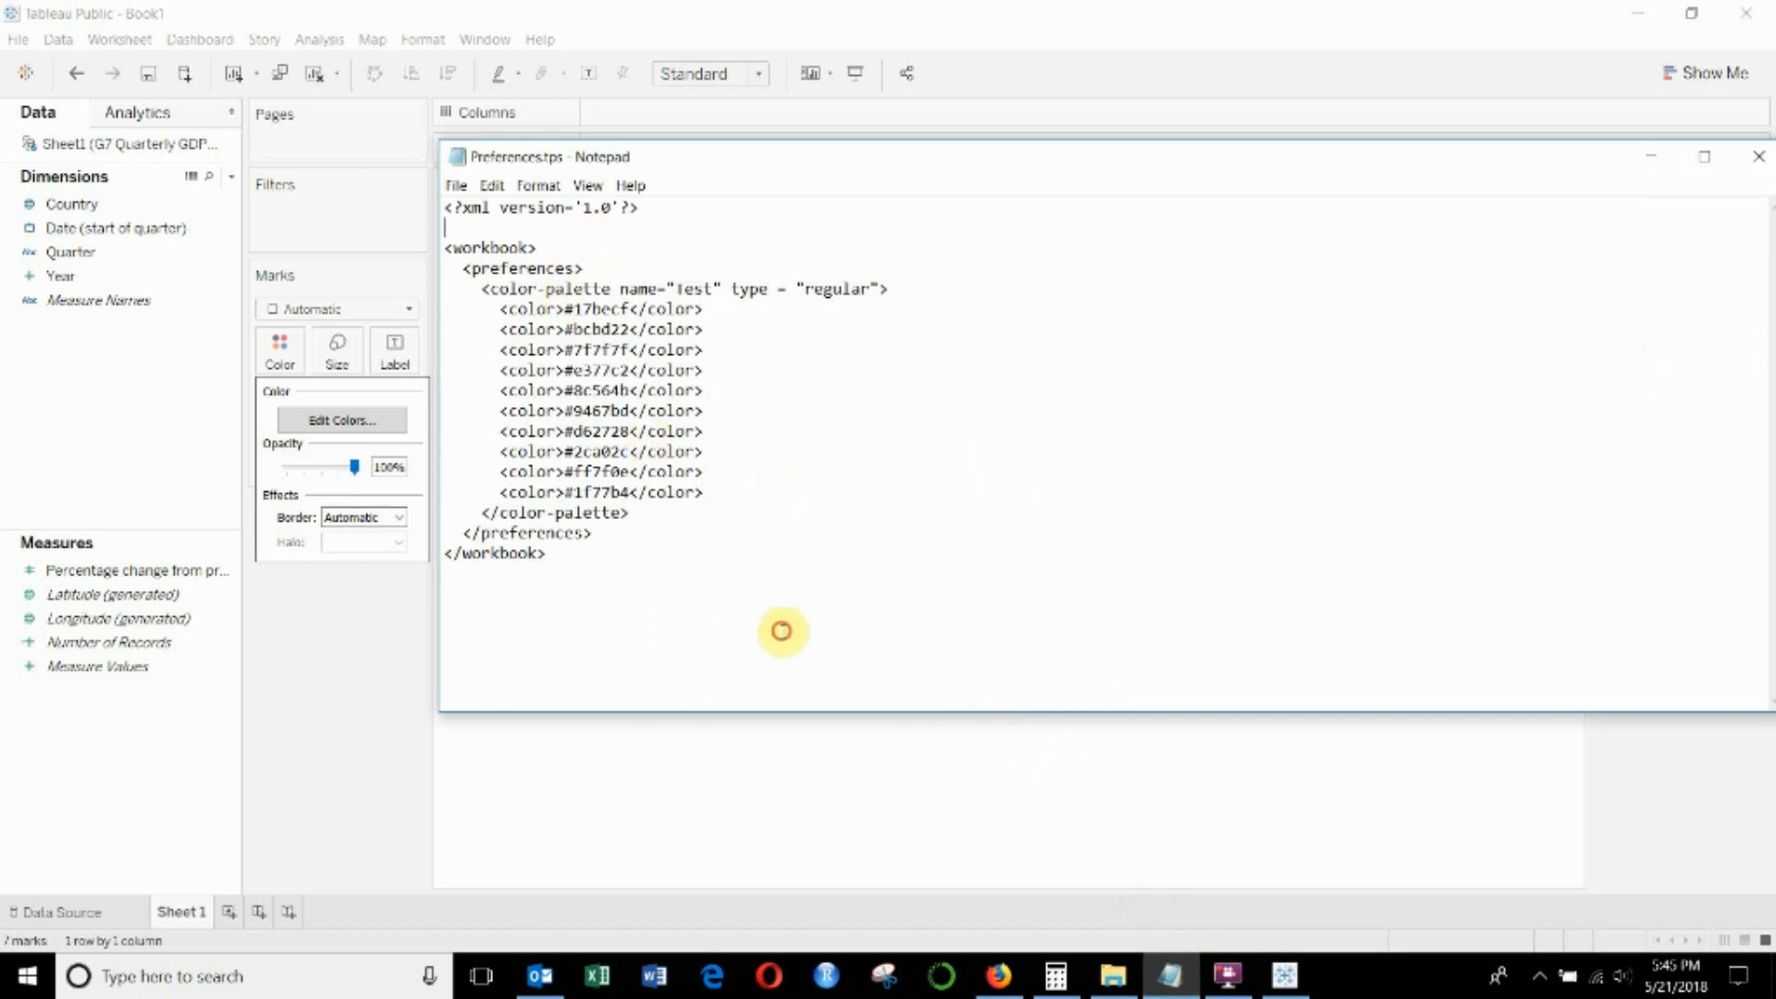
left_click(828, 20)
left_click(969, 647)
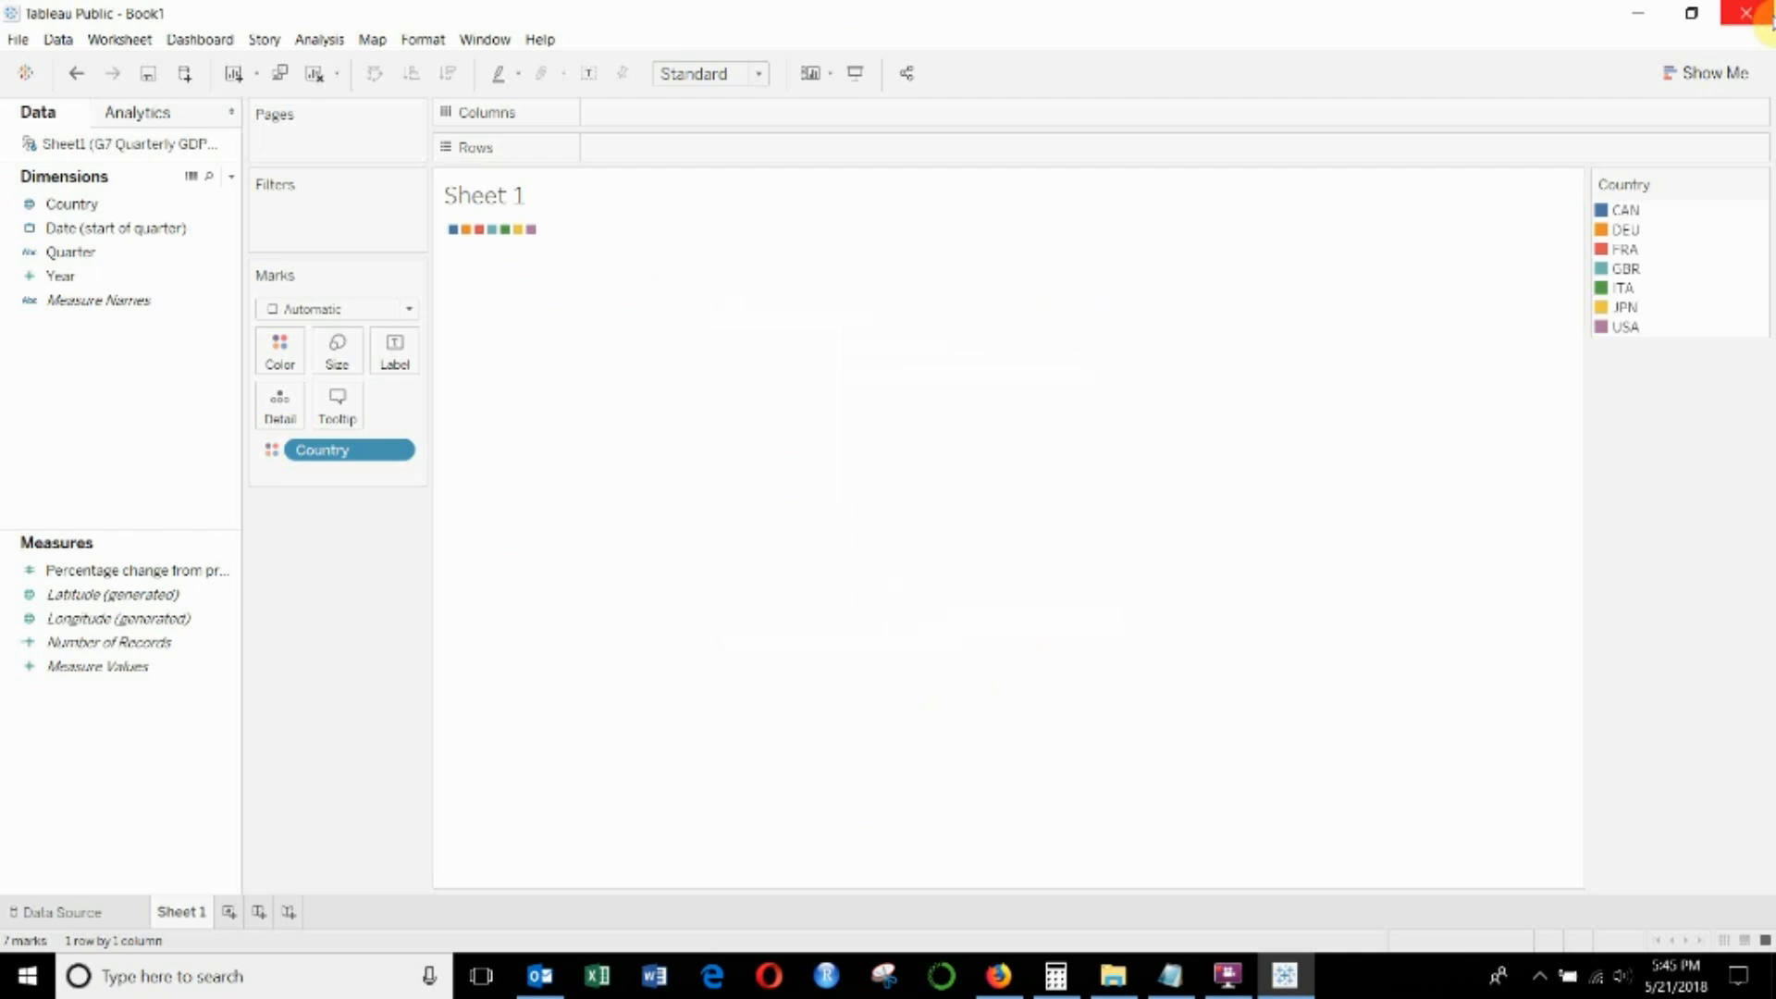
left_click(1747, 12)
left_click(936, 516)
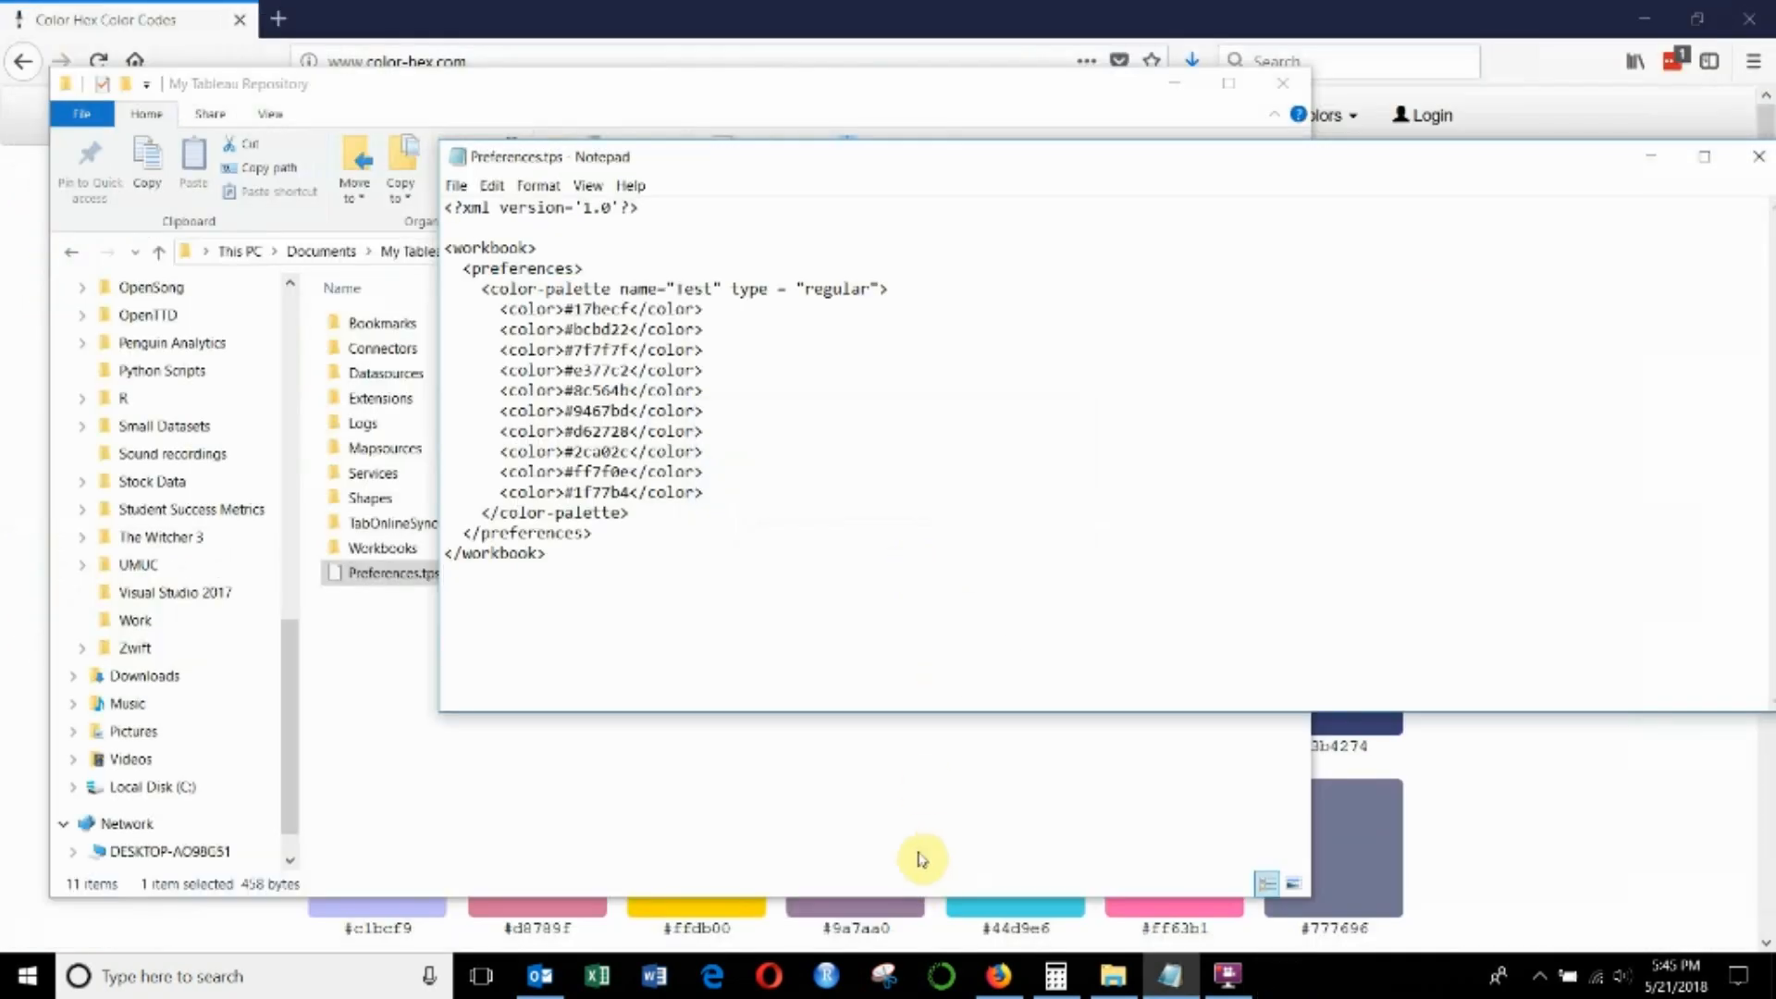
- Switch to color-hex.com in the browser and open the Macaw Tones palette from the latest palettes
left_click(689, 9)
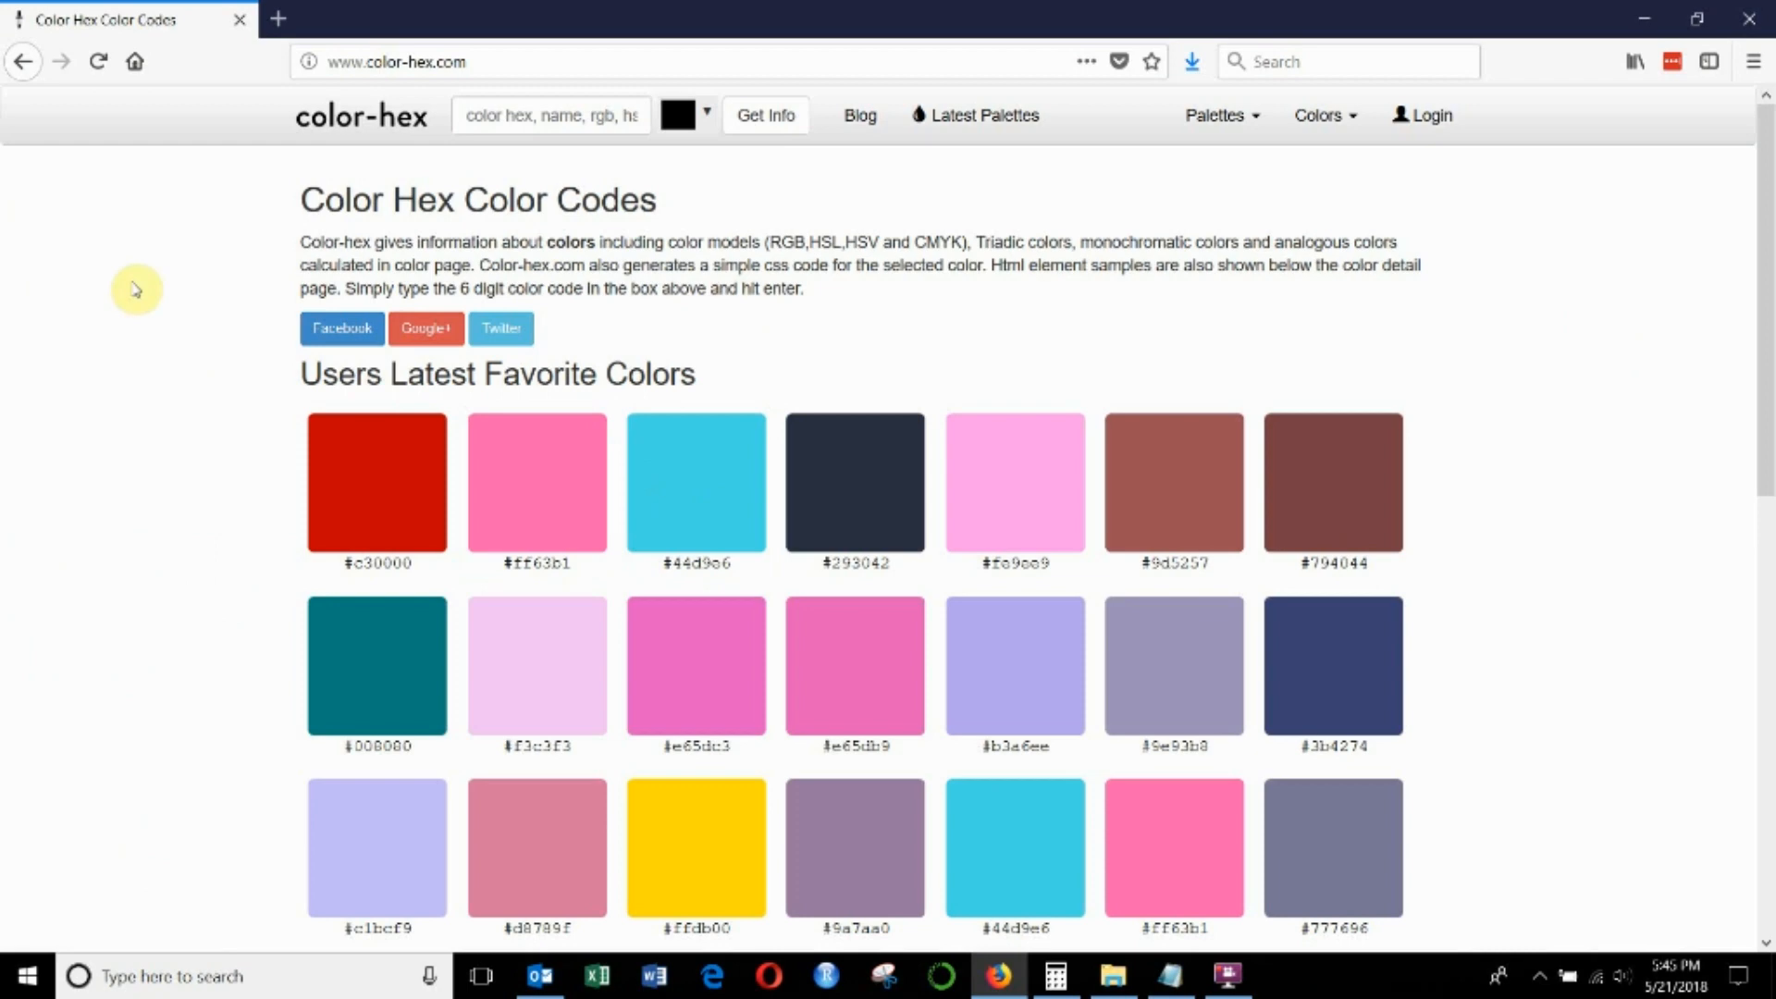
left_click(979, 113)
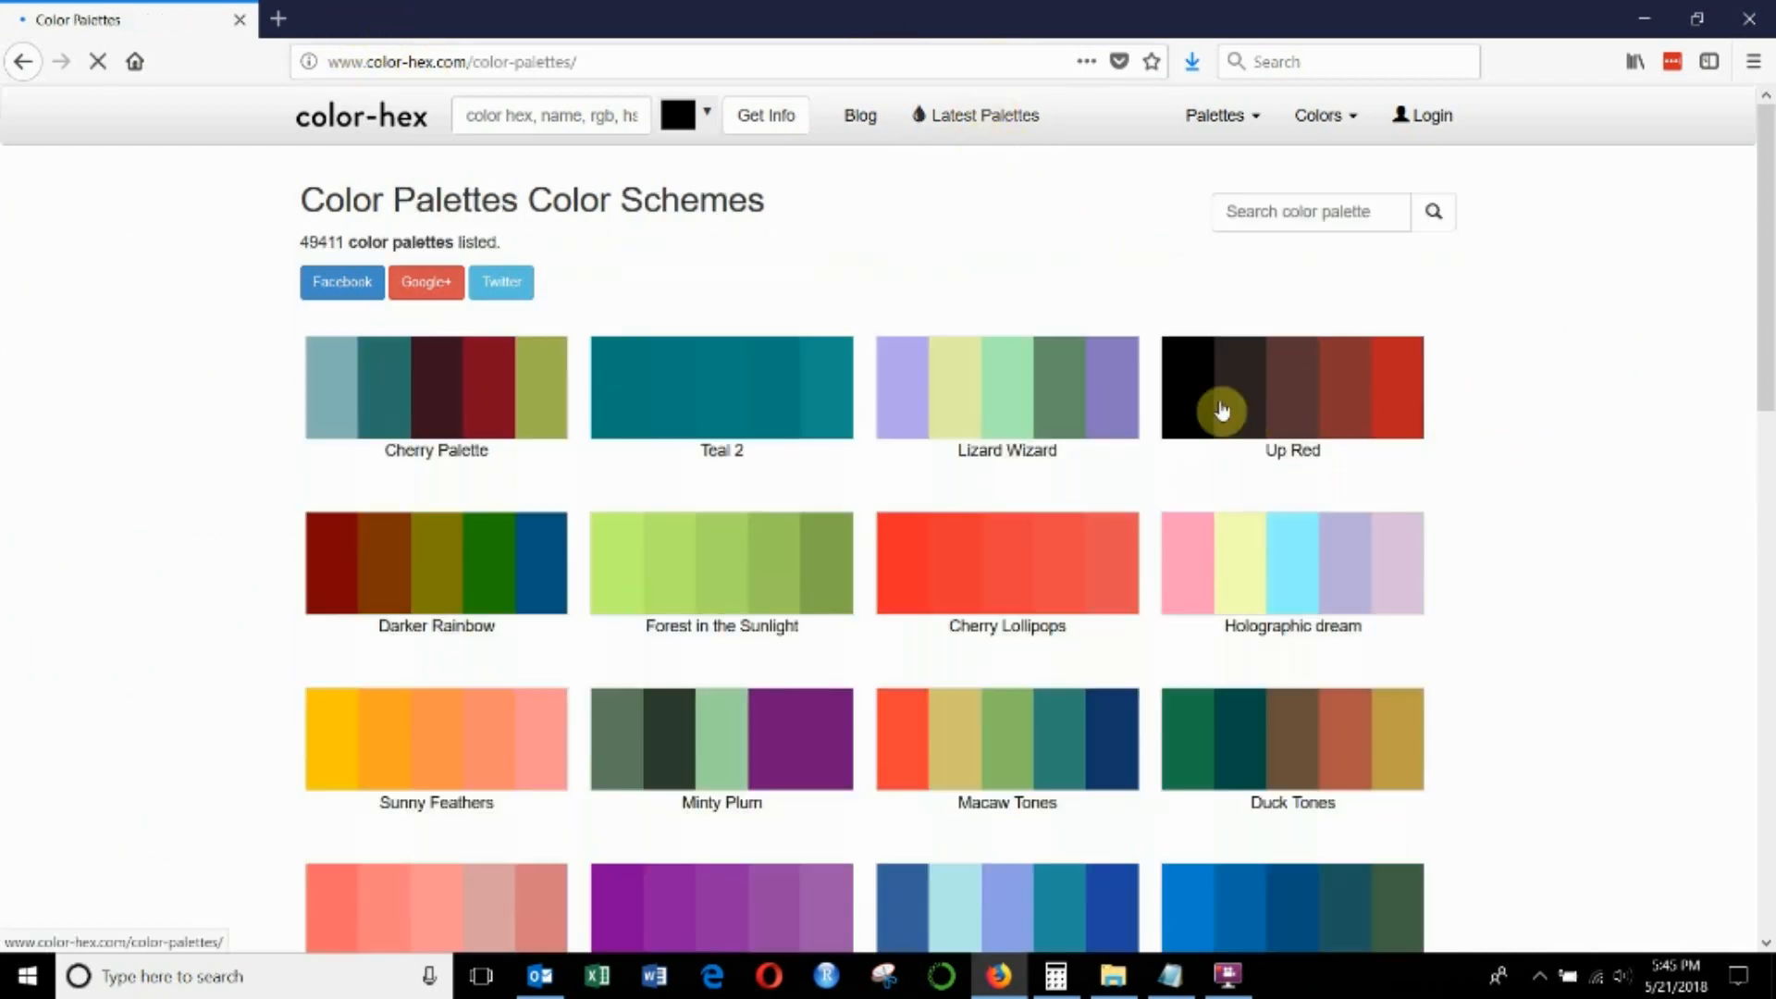
left_click(992, 719)
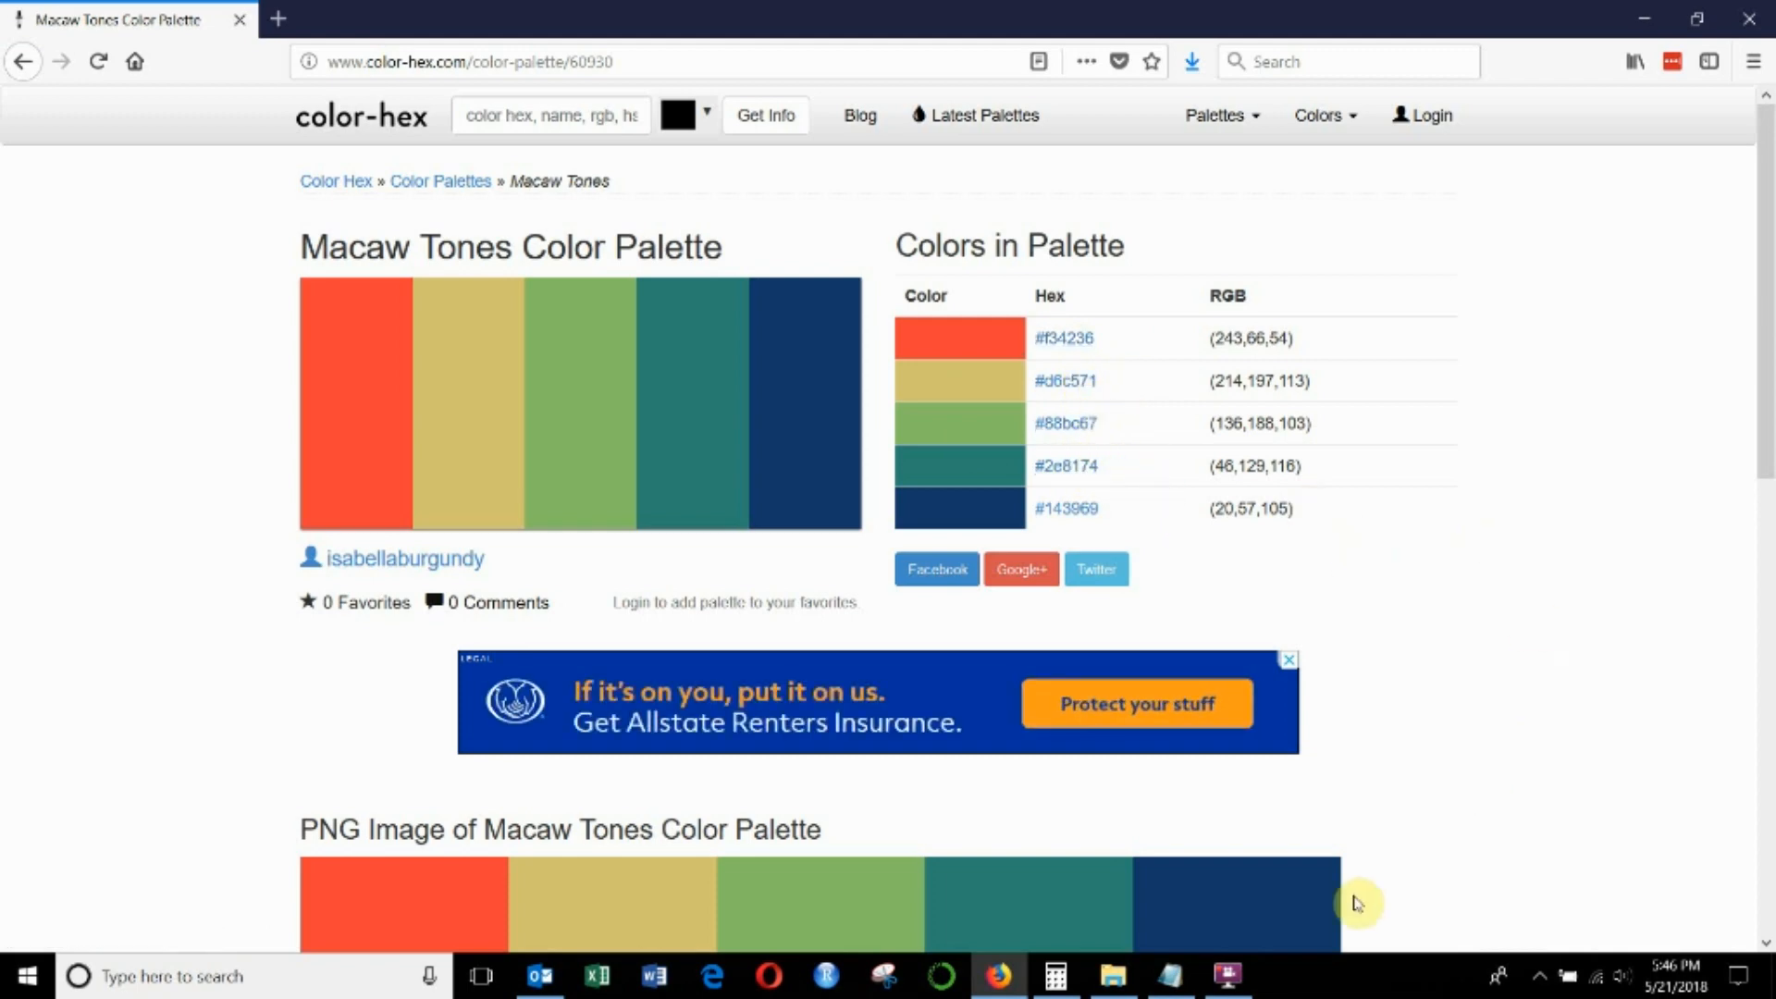
- Bring up Preferences.tps in Notepad and narrow and place its window beside the palette's hex code table
left_click(1170, 976)
left_click_drag(932, 157, 527, 153)
left_click_drag(1385, 403, 741, 416)
left_click_drag(408, 158, 515, 165)
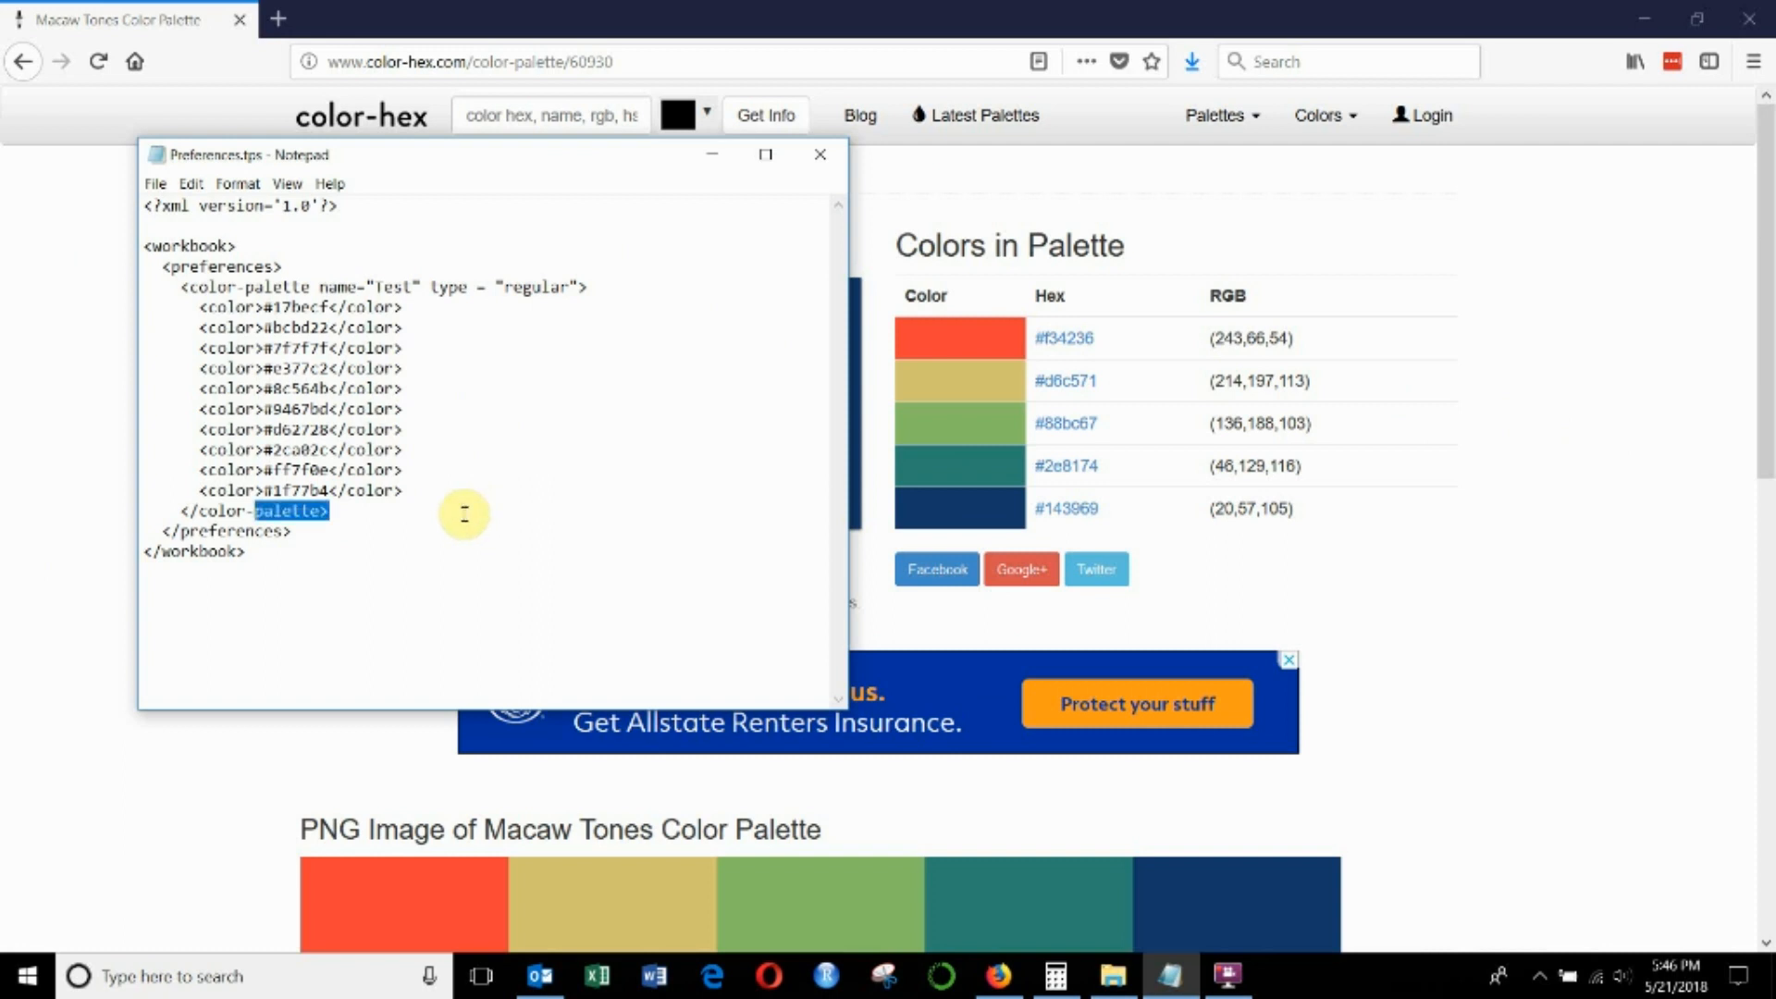
key("ctrl+shift+Left")
key("ctrl+shift+Left")
key("ctrl+shift+Right")
key("BackSpace")
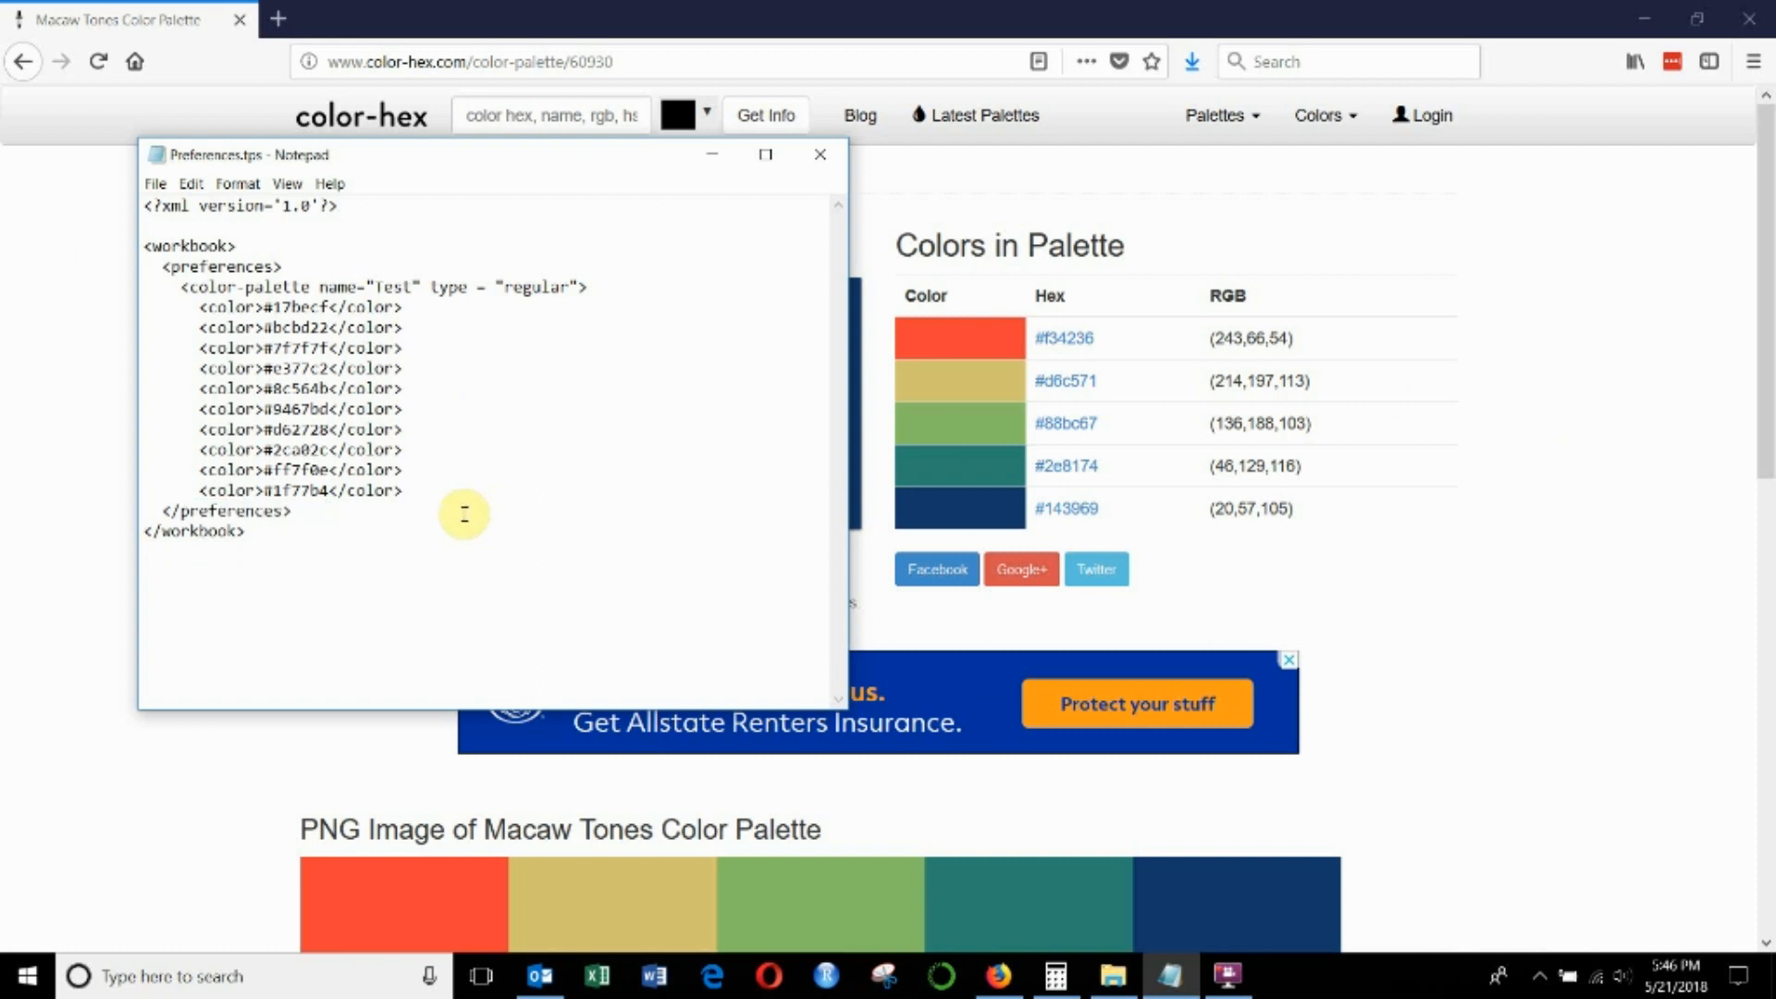
key("ctrl+z")
- Copy the Test palette's opening color-palette tag onto a new line below that palette's closing tag
key("Up")
key("Up")
key("Up")
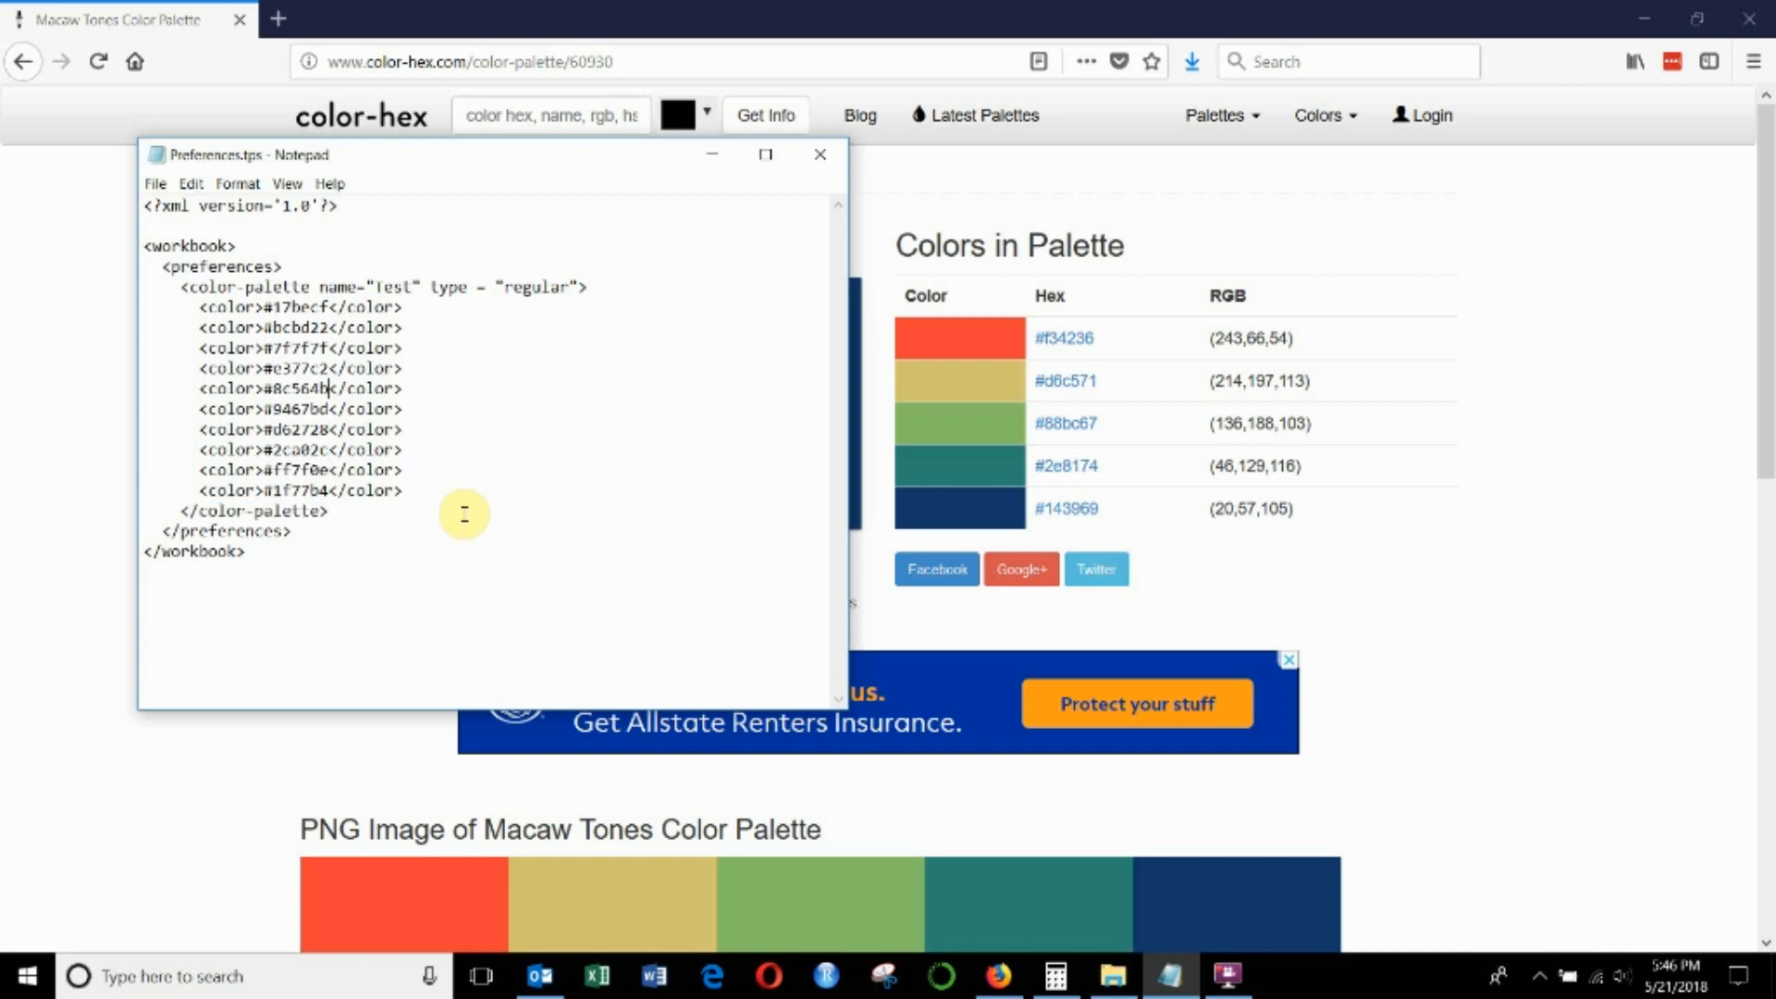
key("shift+Down")
key("ctrl+c")
key("Down")
left_click(464, 515)
key("Return")
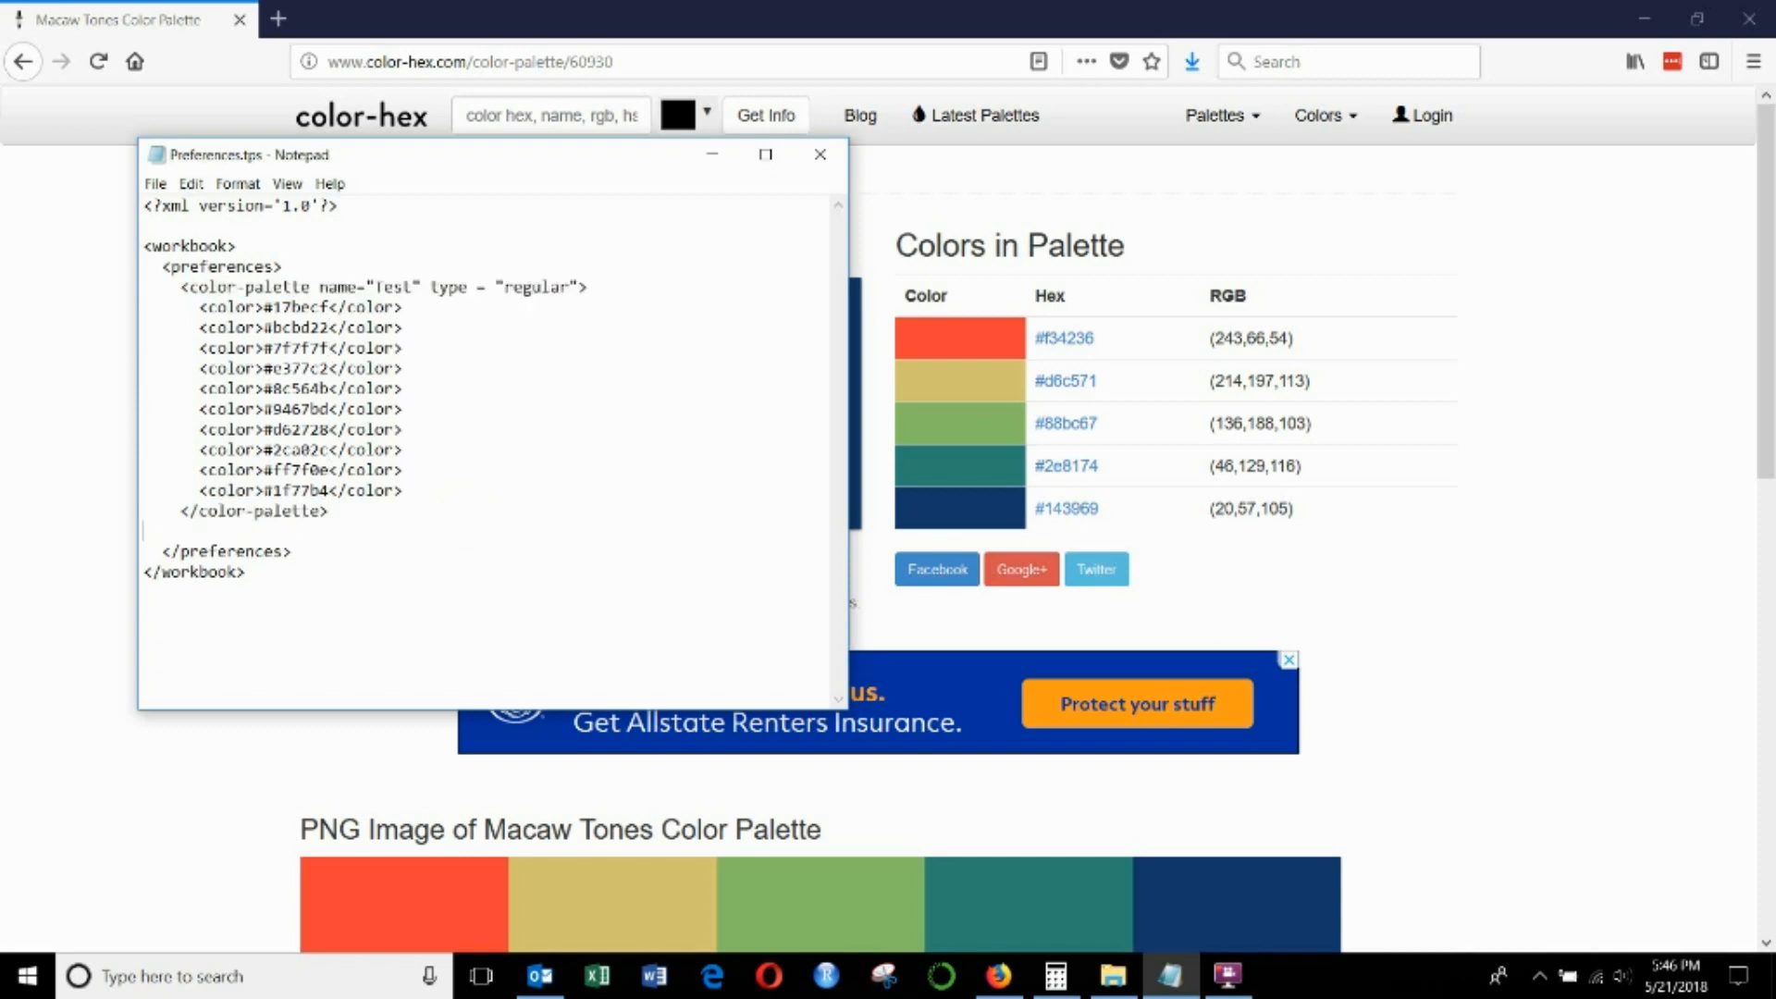
key("ctrl+v")
- Copy the closing color-palette tag below the new opening tag, with an empty line between the two tags
key("Up")
key("Up")
key("shift+Down")
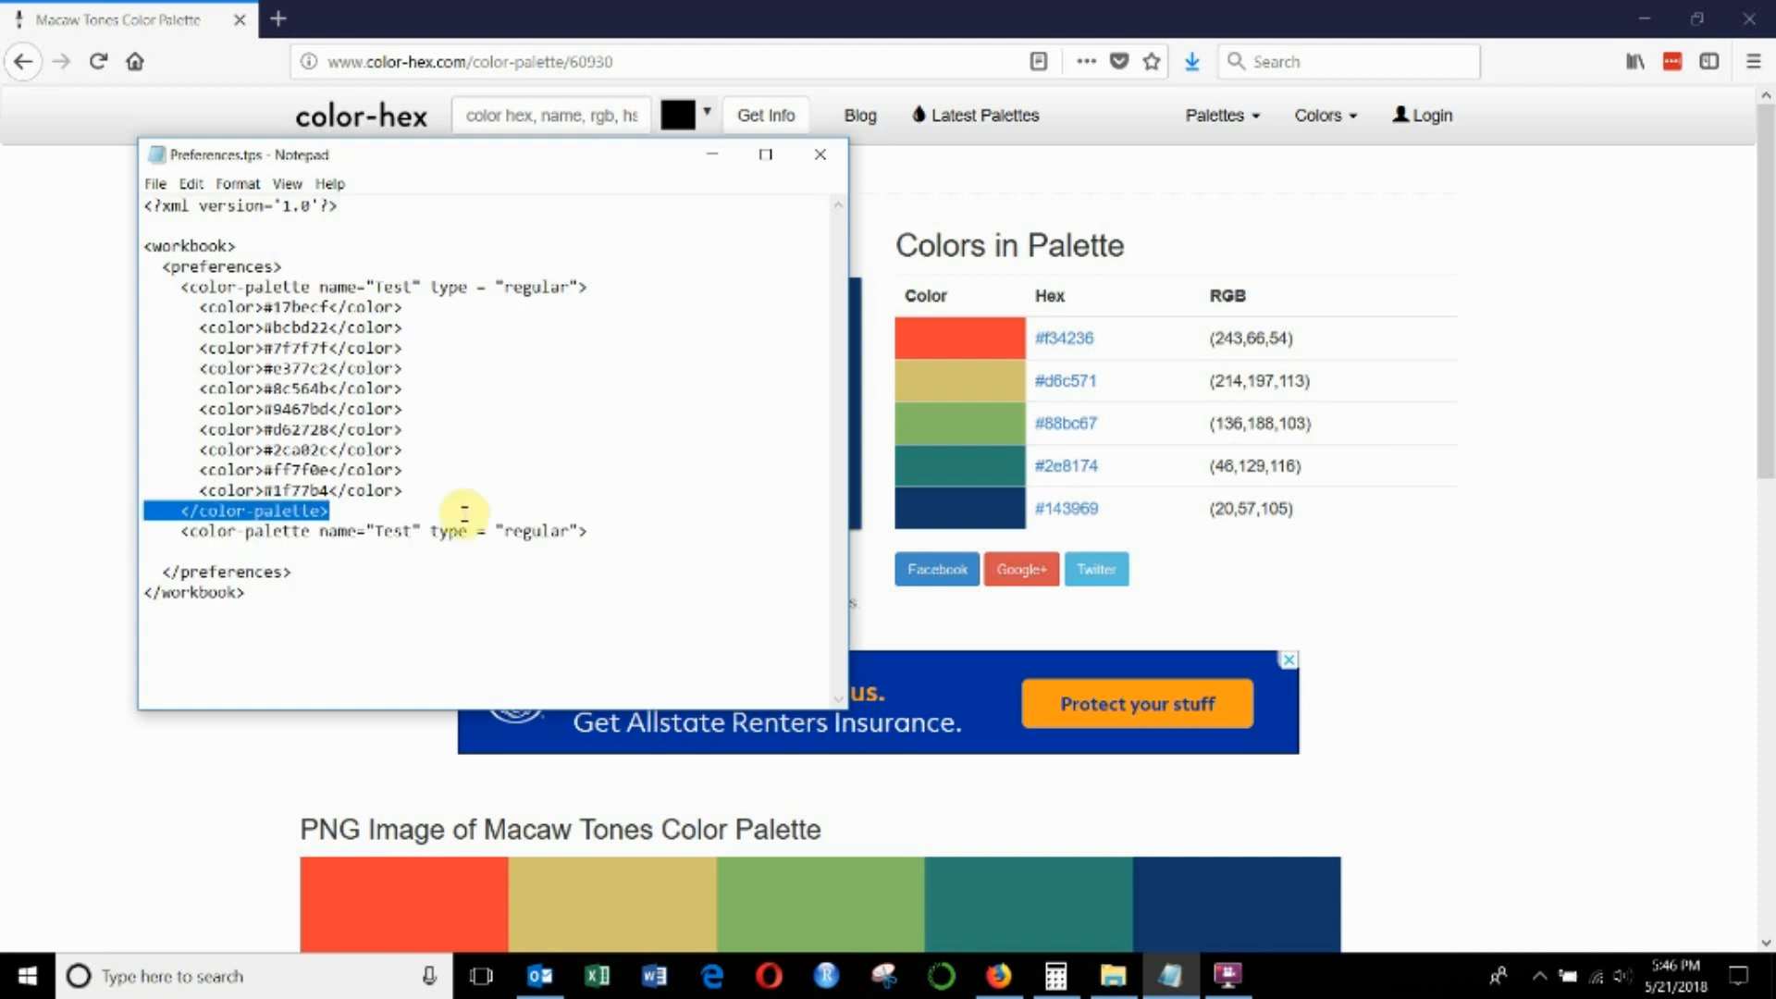
key("Down")
key("Down")
key("Down")
key("Home")
key("Return")
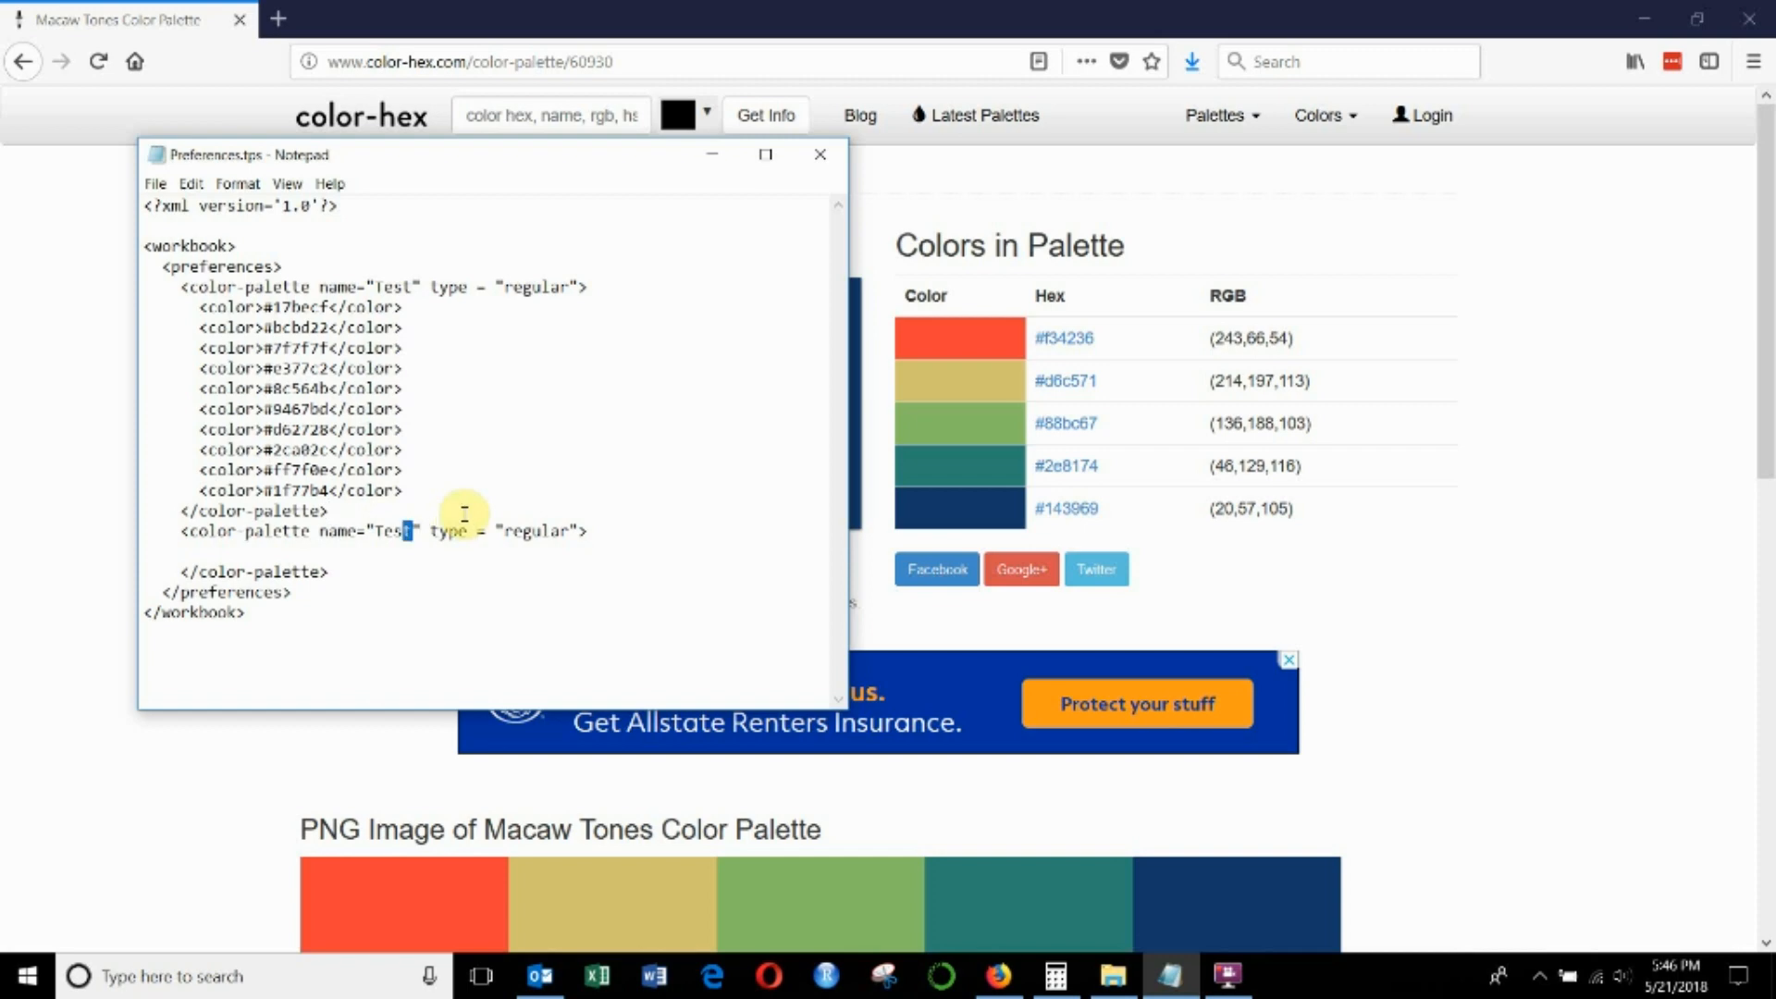
- Set the second color palette's name to "Macaw Tones" and place the cursor at the end of its opening tag
type("Macaw Tones")
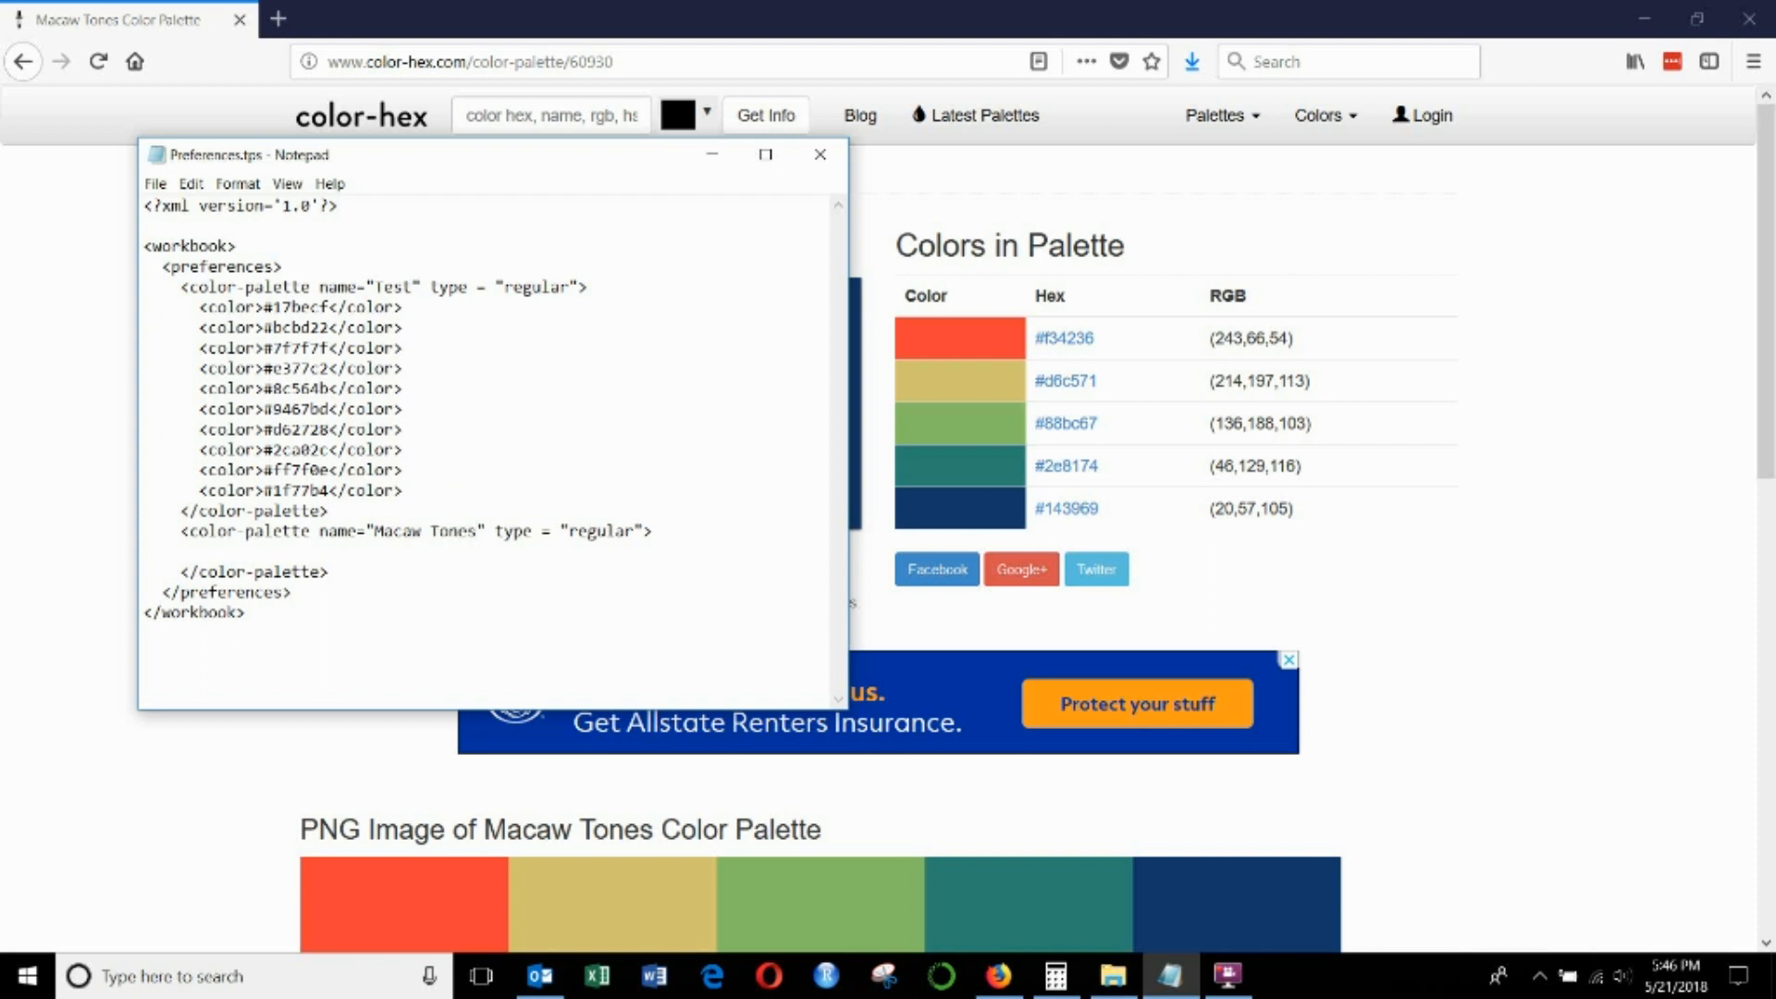
left_click(605, 532)
left_click(696, 532)
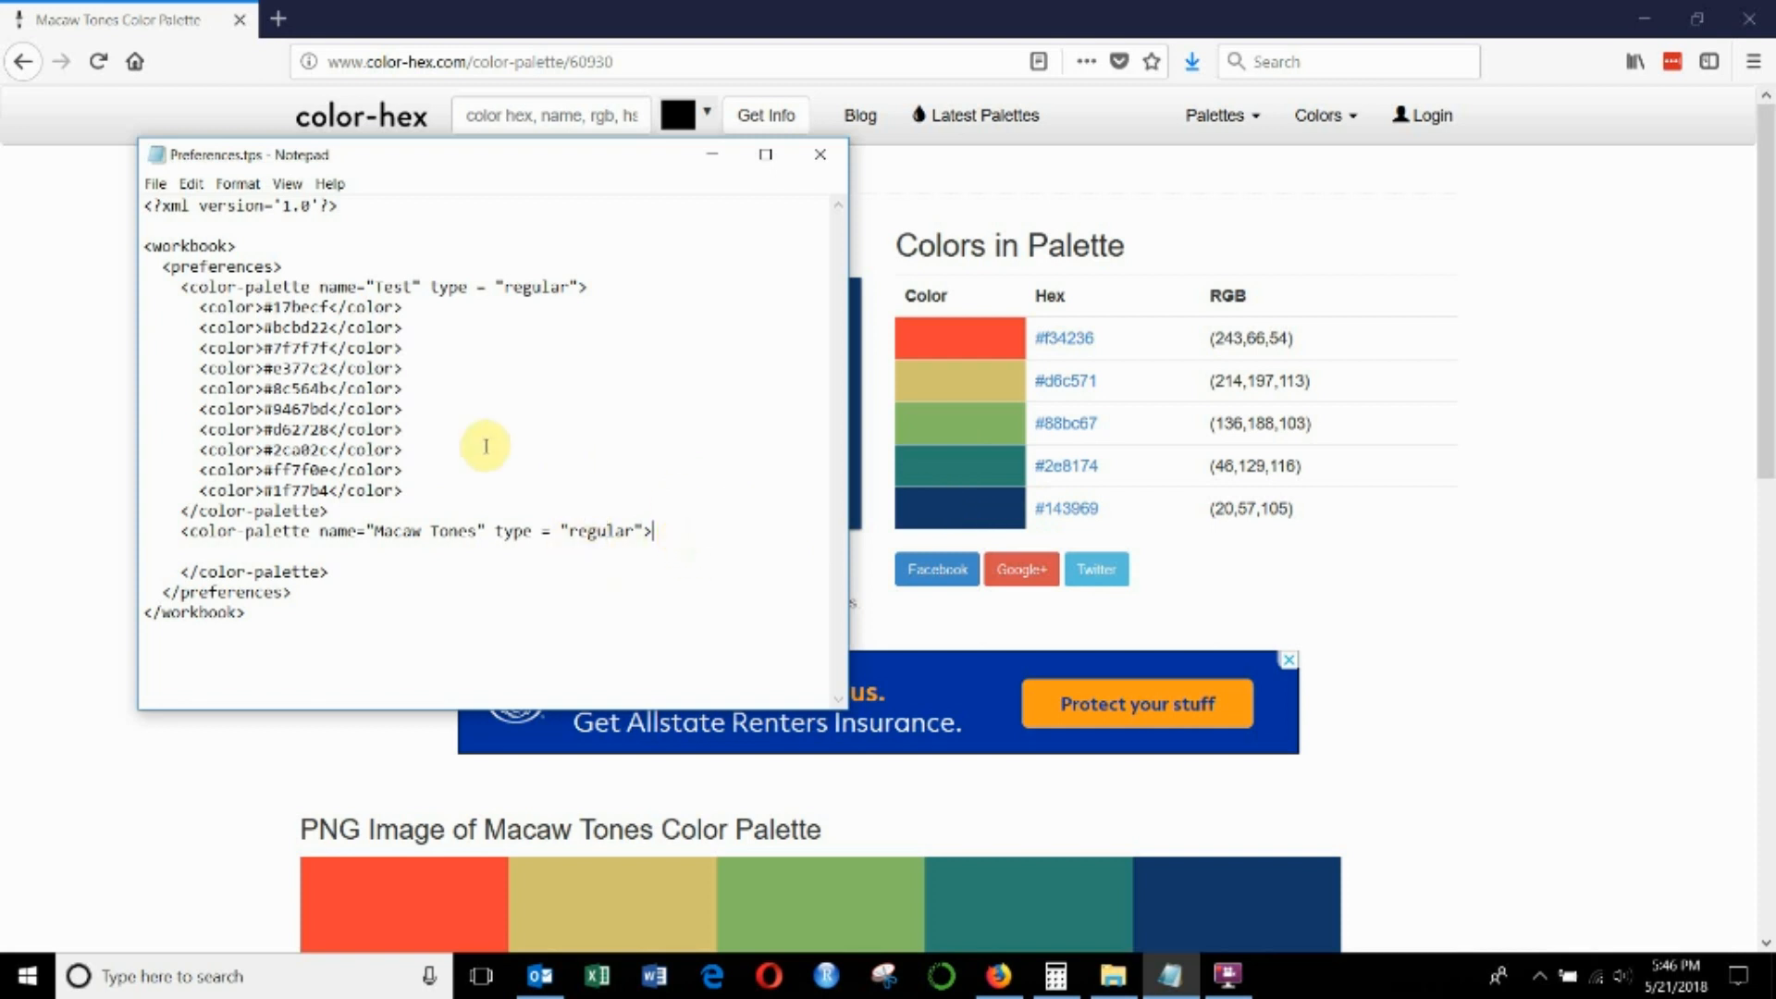
- Copy the Test palette's last five color lines into the Macaw Tones palette and remove the leftover empty line
left_click(414, 490)
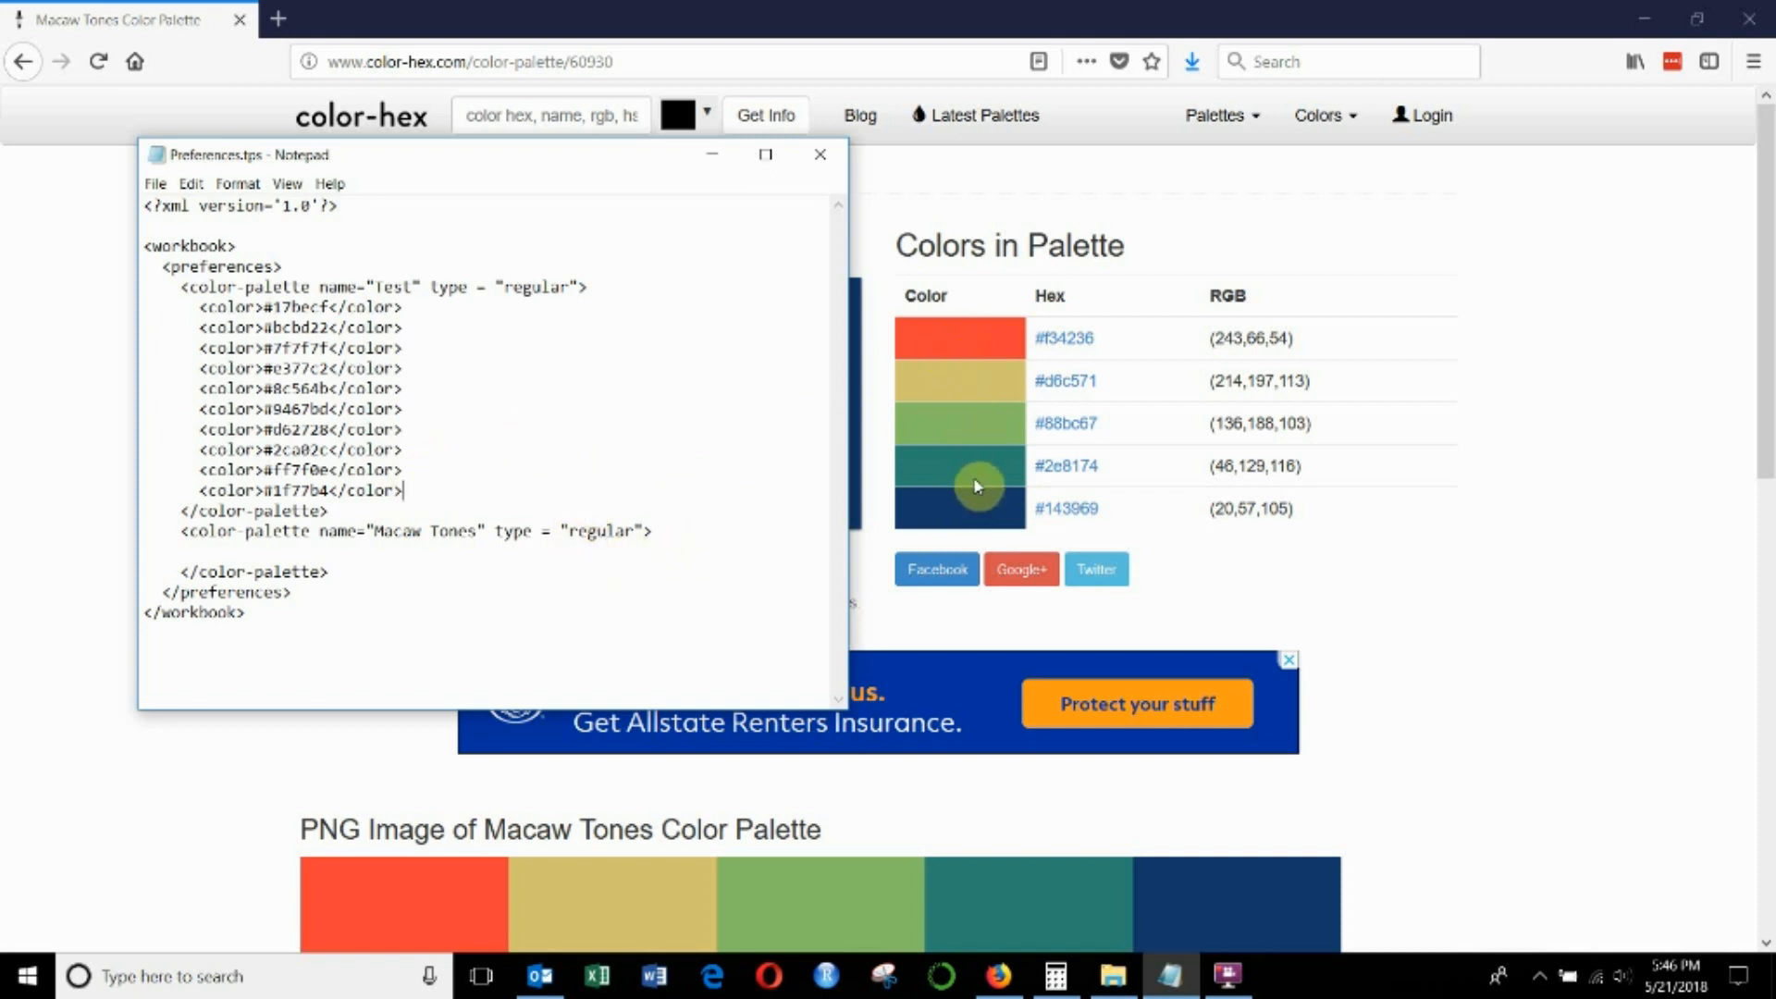
left_click_drag(409, 493, 416, 388)
key("ctrl+c")
left_click(356, 551)
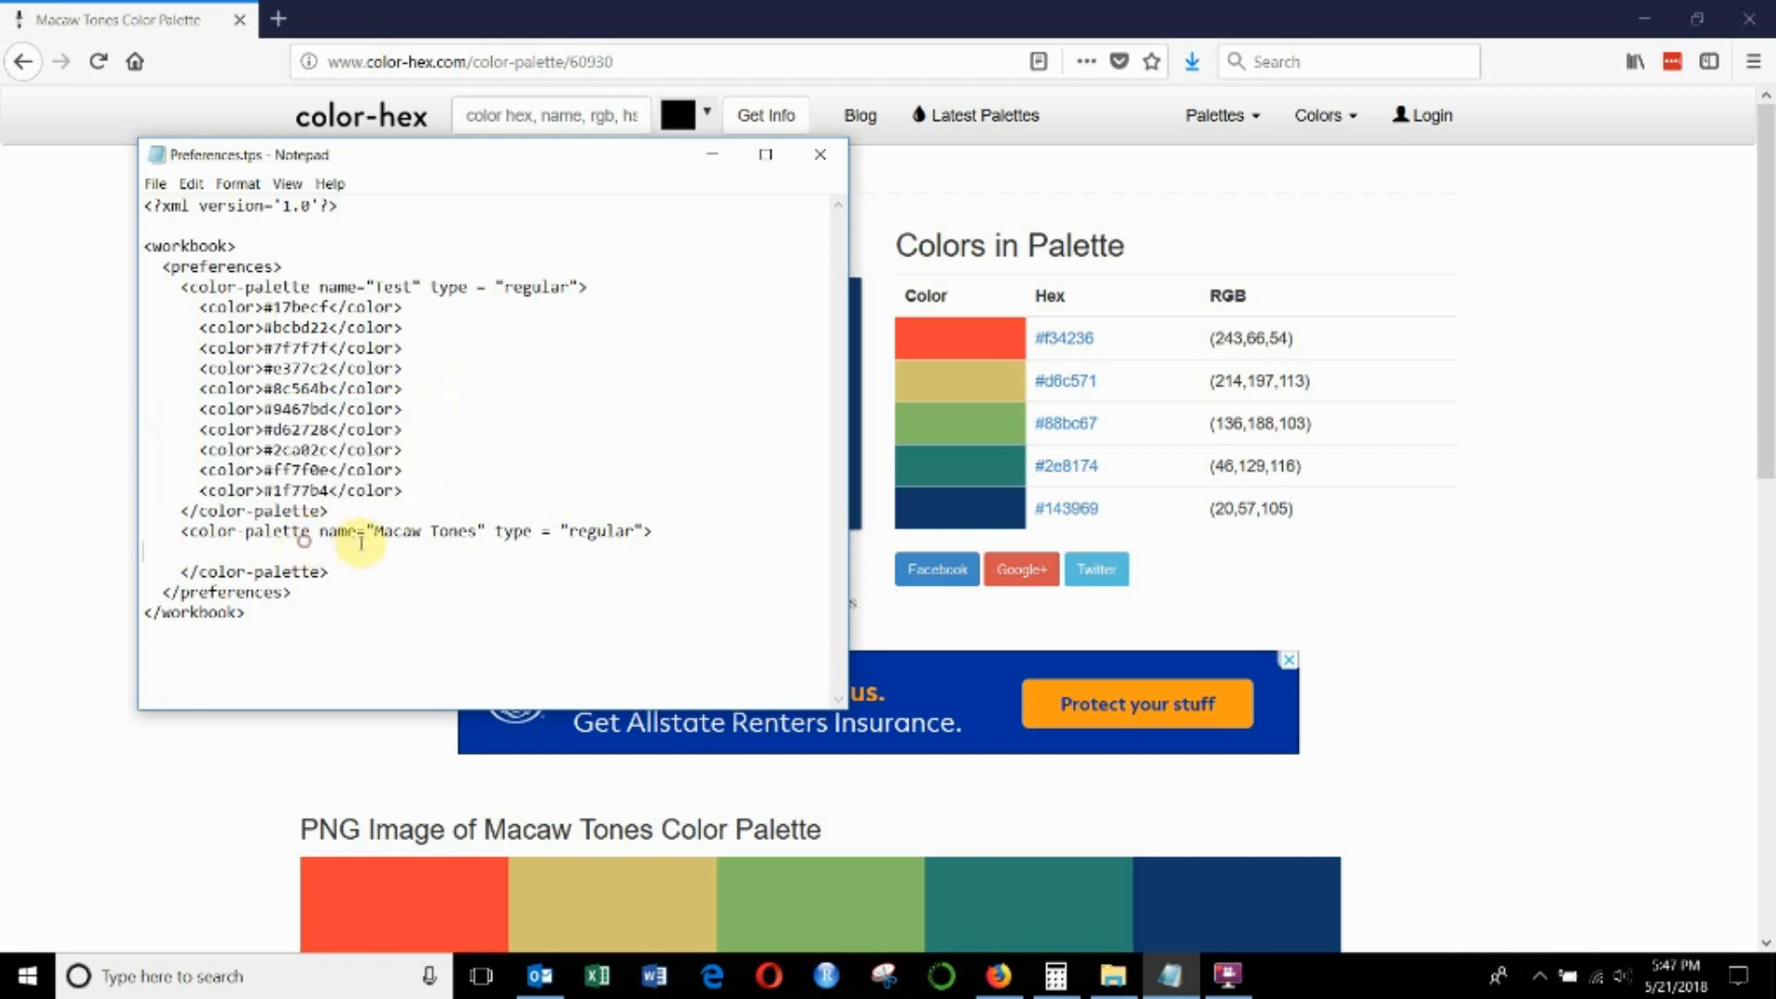
key("ctrl+v")
left_click(440, 553)
key("BackSpace")
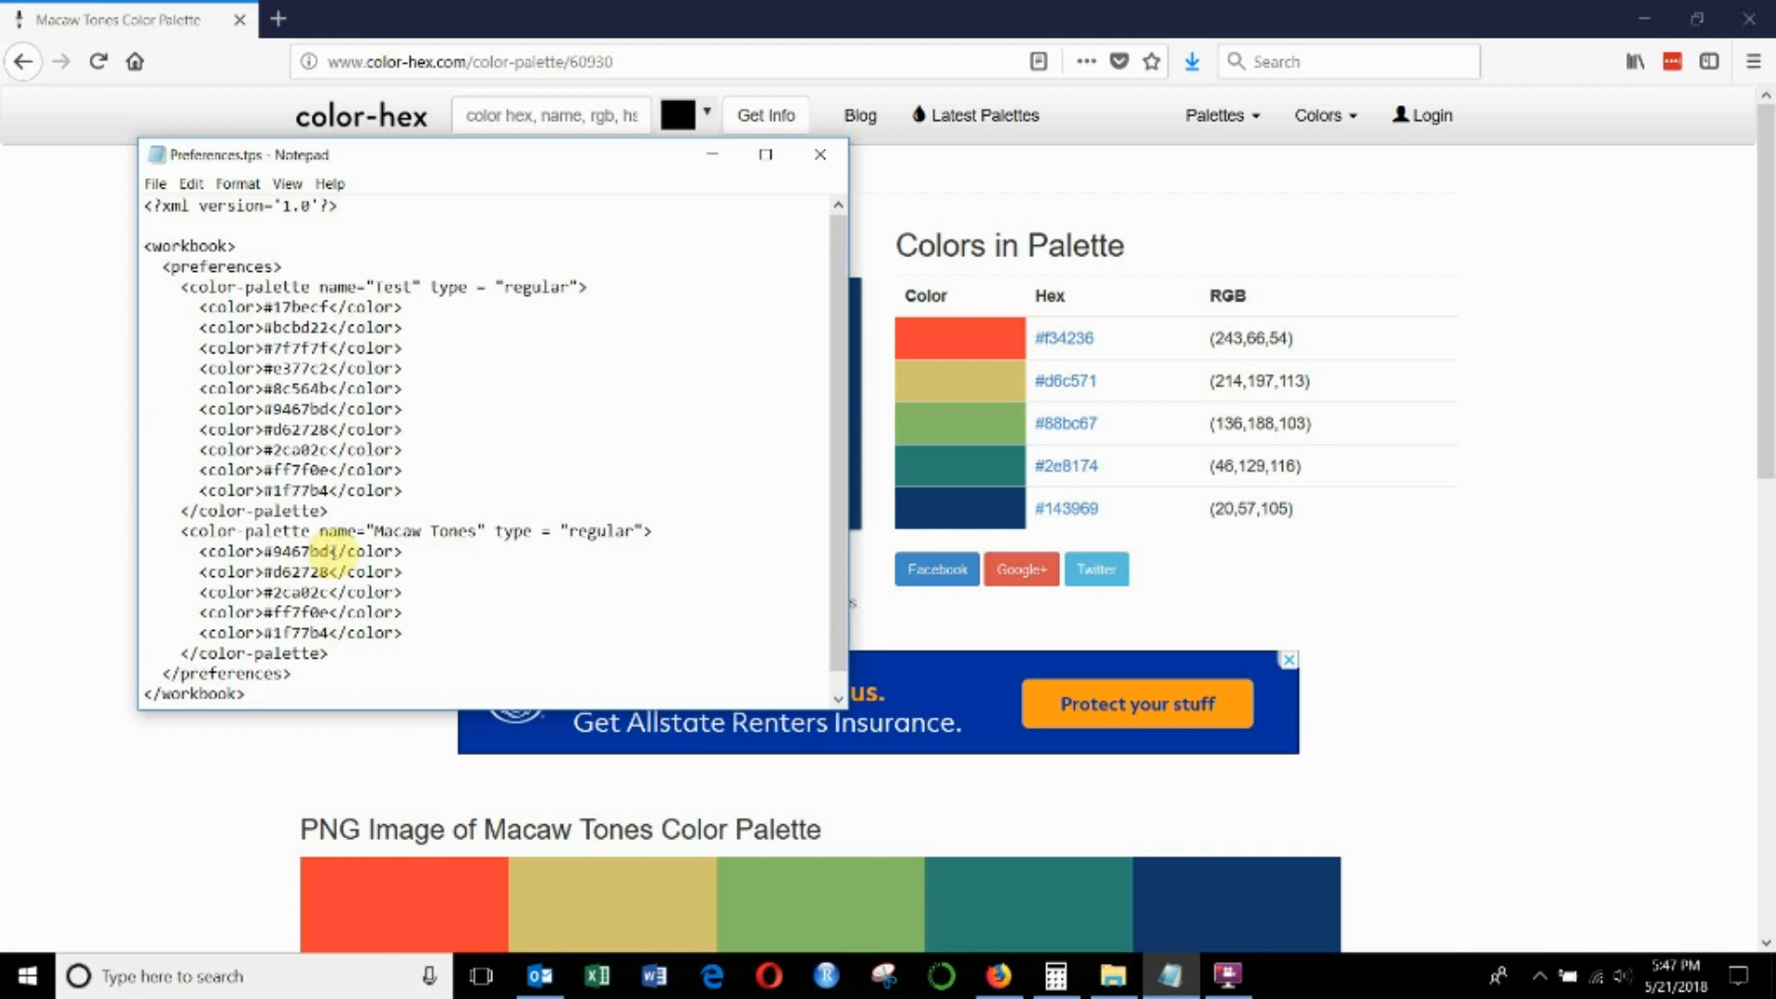
- Delete the hex codes inside all five color tags of the Macaw Tones palette, leaving the tags empty
key("shift+Home")
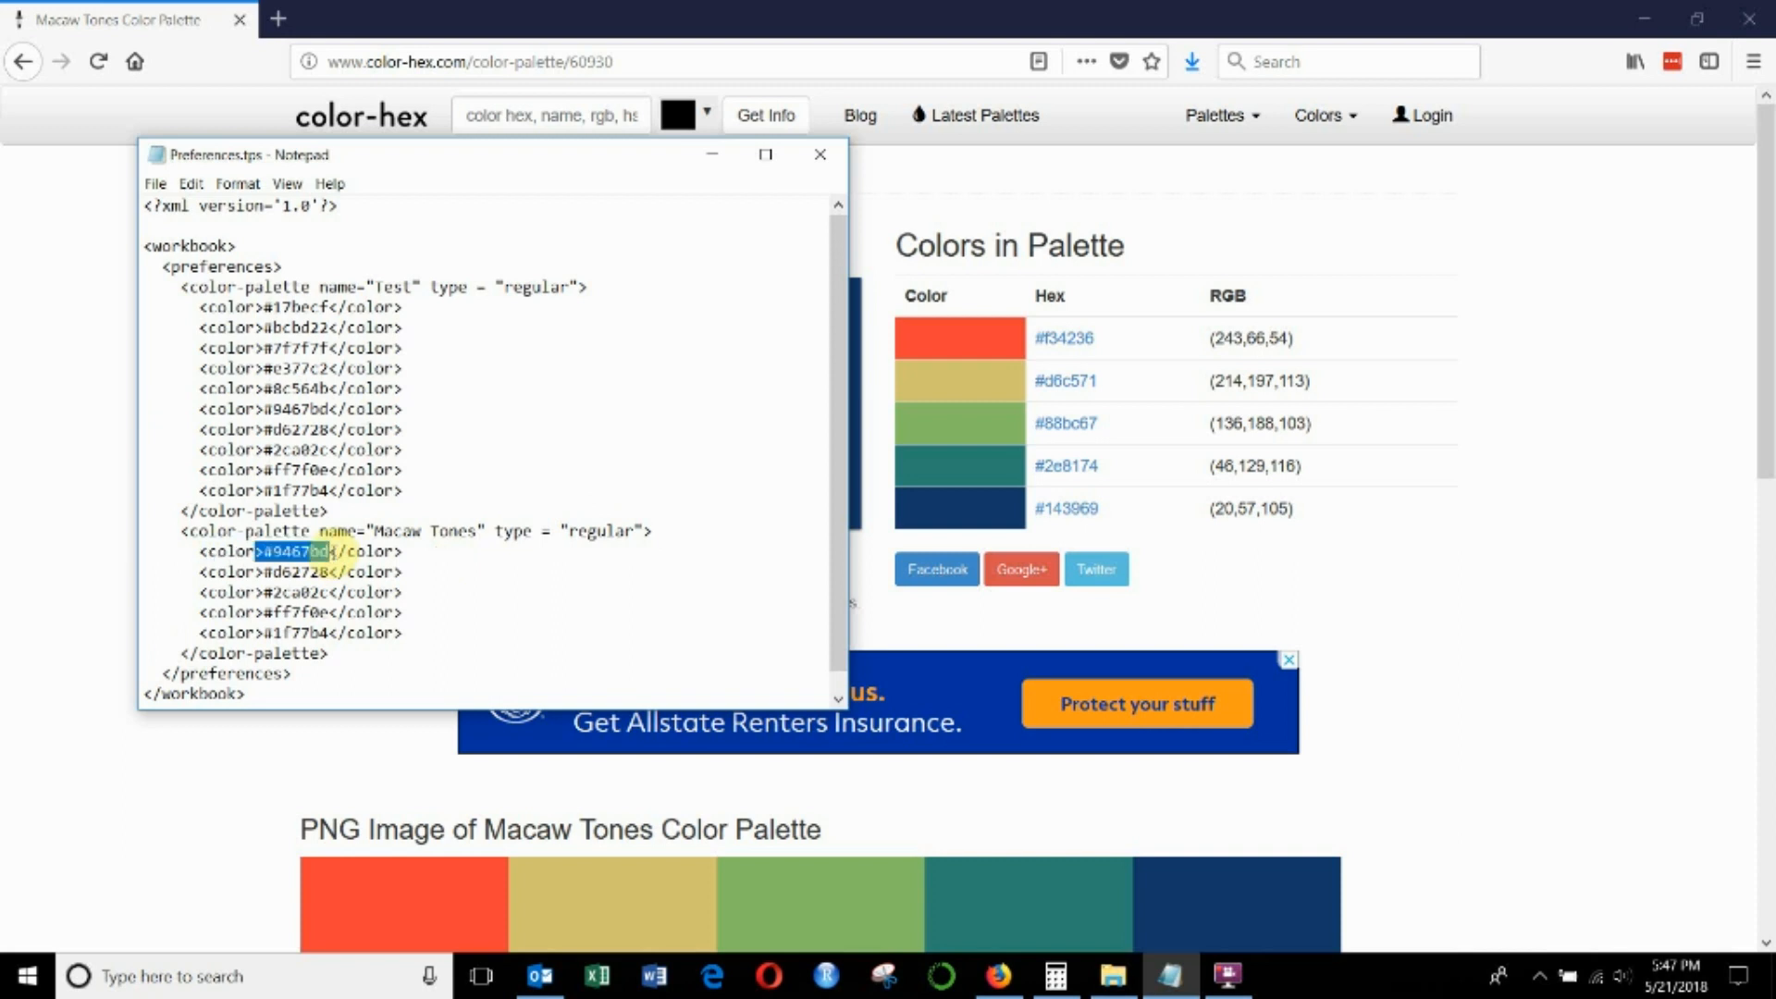
key("BackSpace")
key("Down")
key("shift+Down")
key("shift+Up")
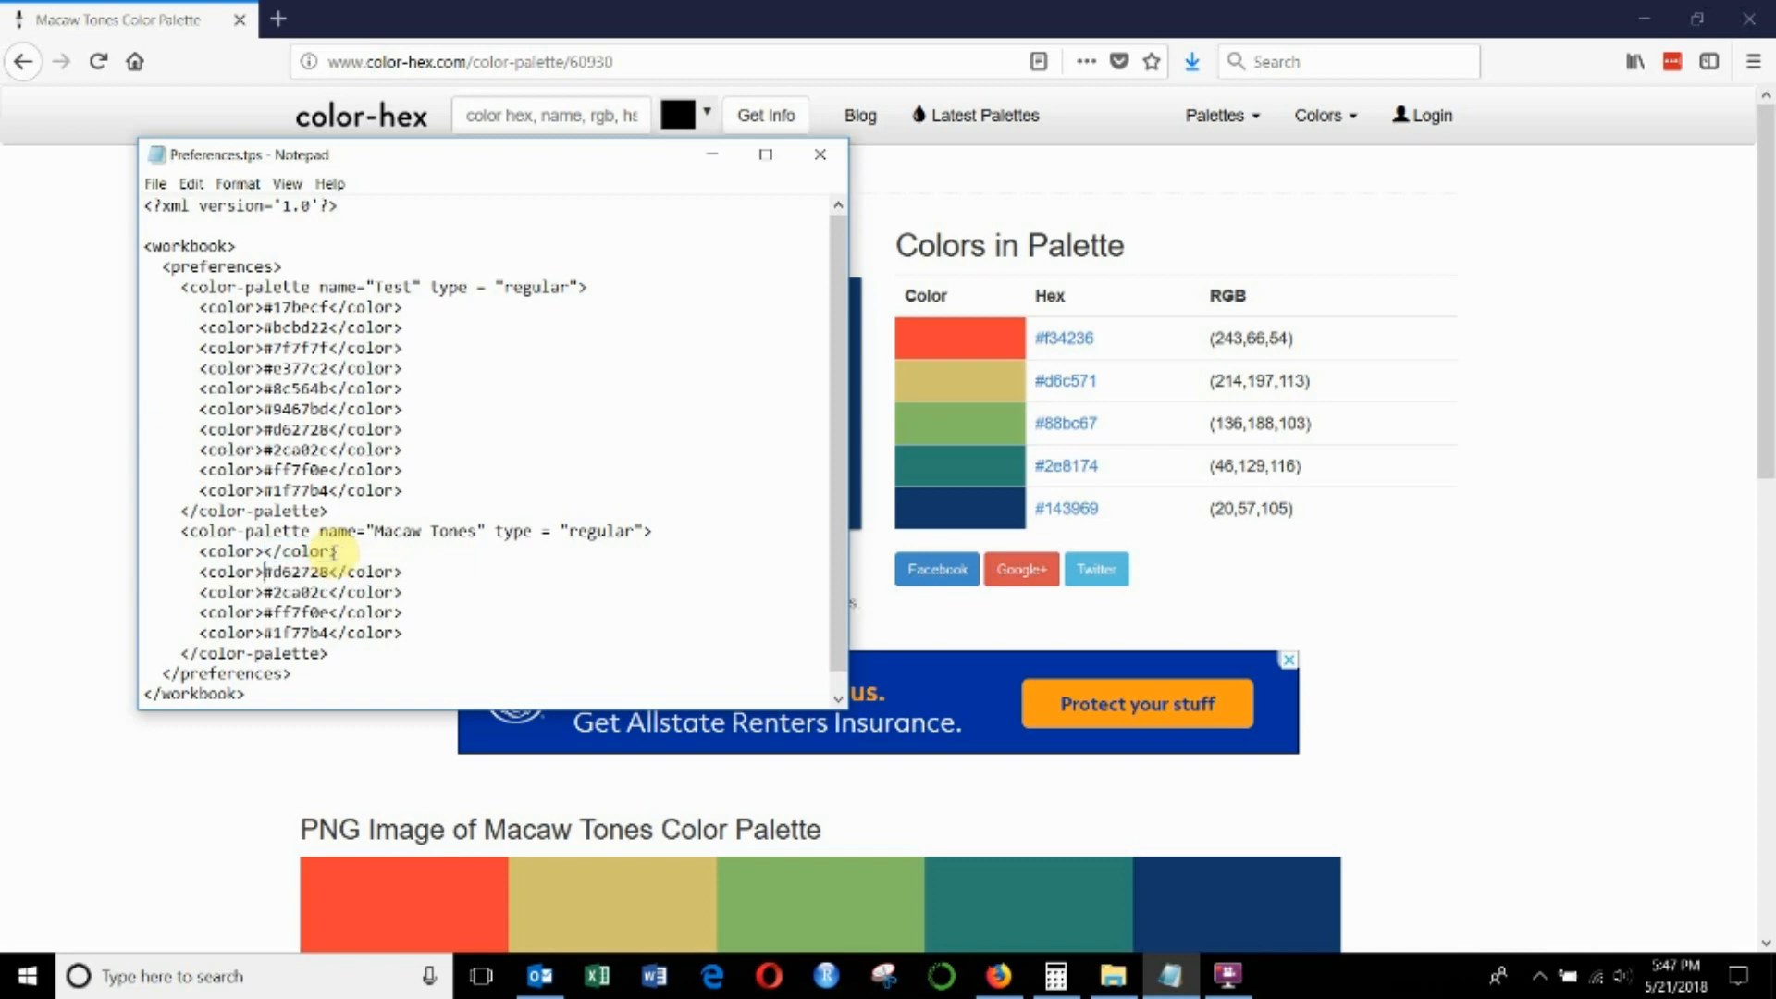
key("shift+Left")
key("BackSpace")
key("Down")
key("shift+Right")
key("shift+Right")
key("shift+Right")
key("shift+Right")
key("shift+Right")
key("shift+Right")
key("shift+Right")
key("BackSpace")
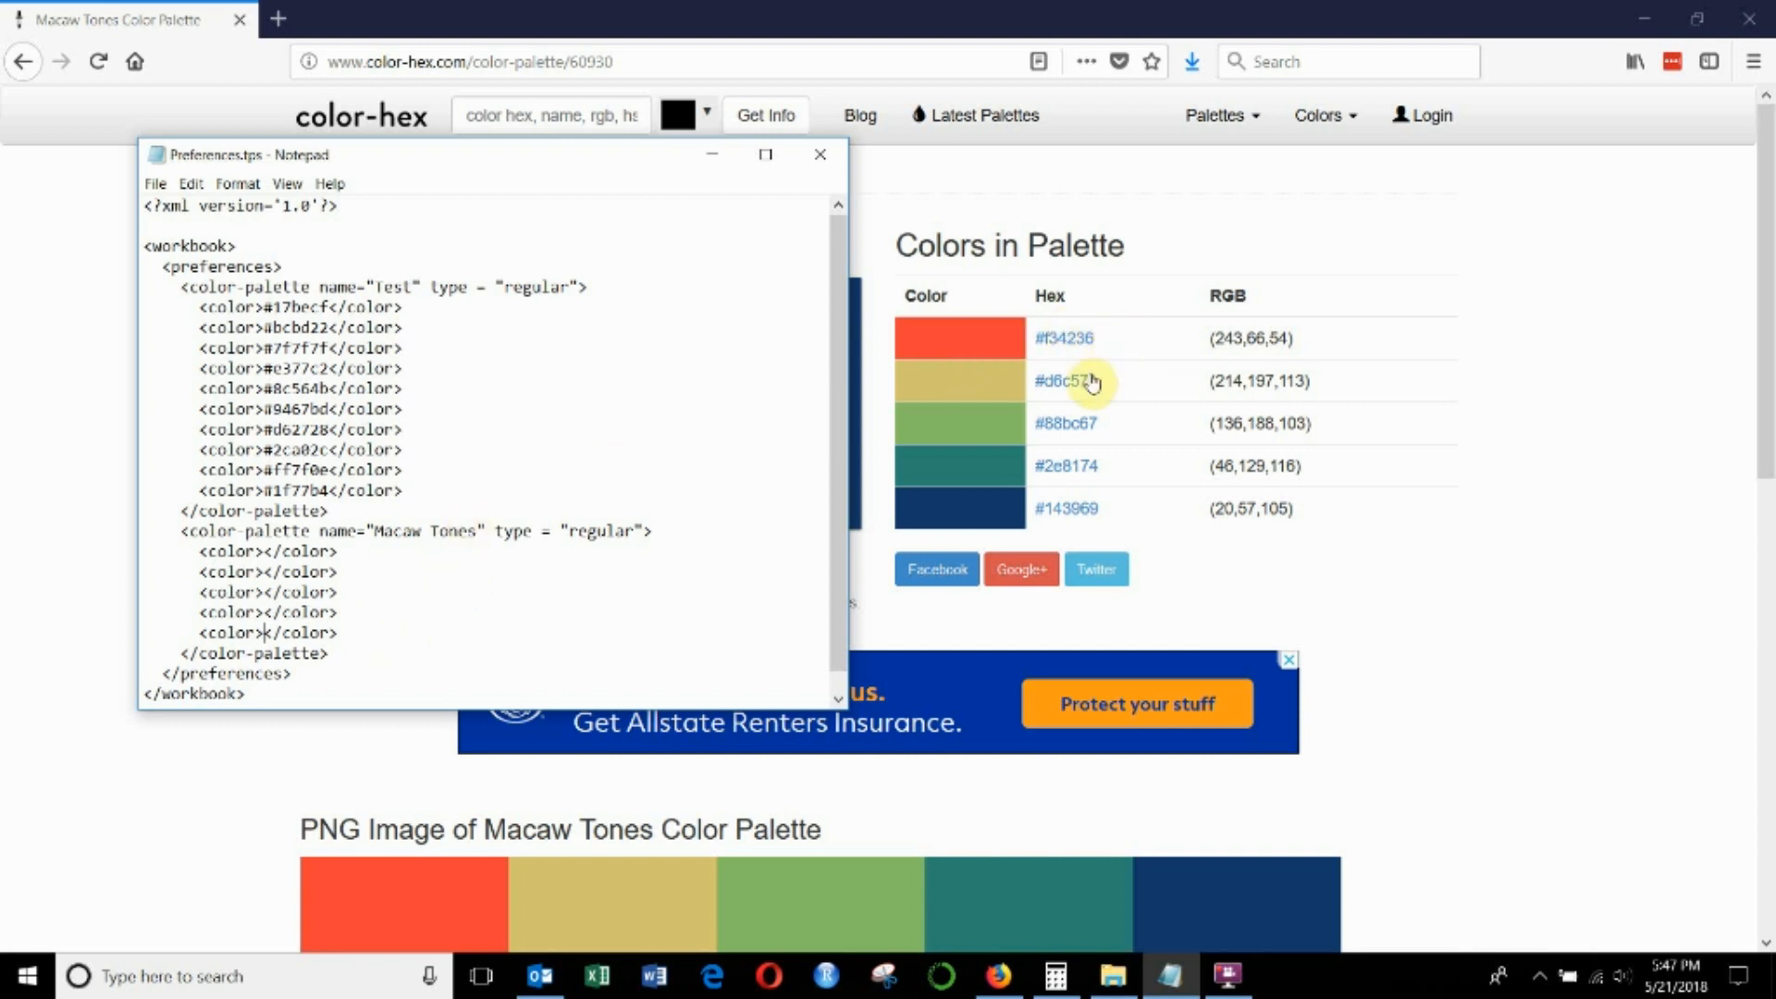
- Copy the hex code #f34236 from the color-hex table into the first empty Macaw Tones color tag
left_click(1107, 341)
left_click_drag(1107, 340, 1034, 340)
key("ctrl+c")
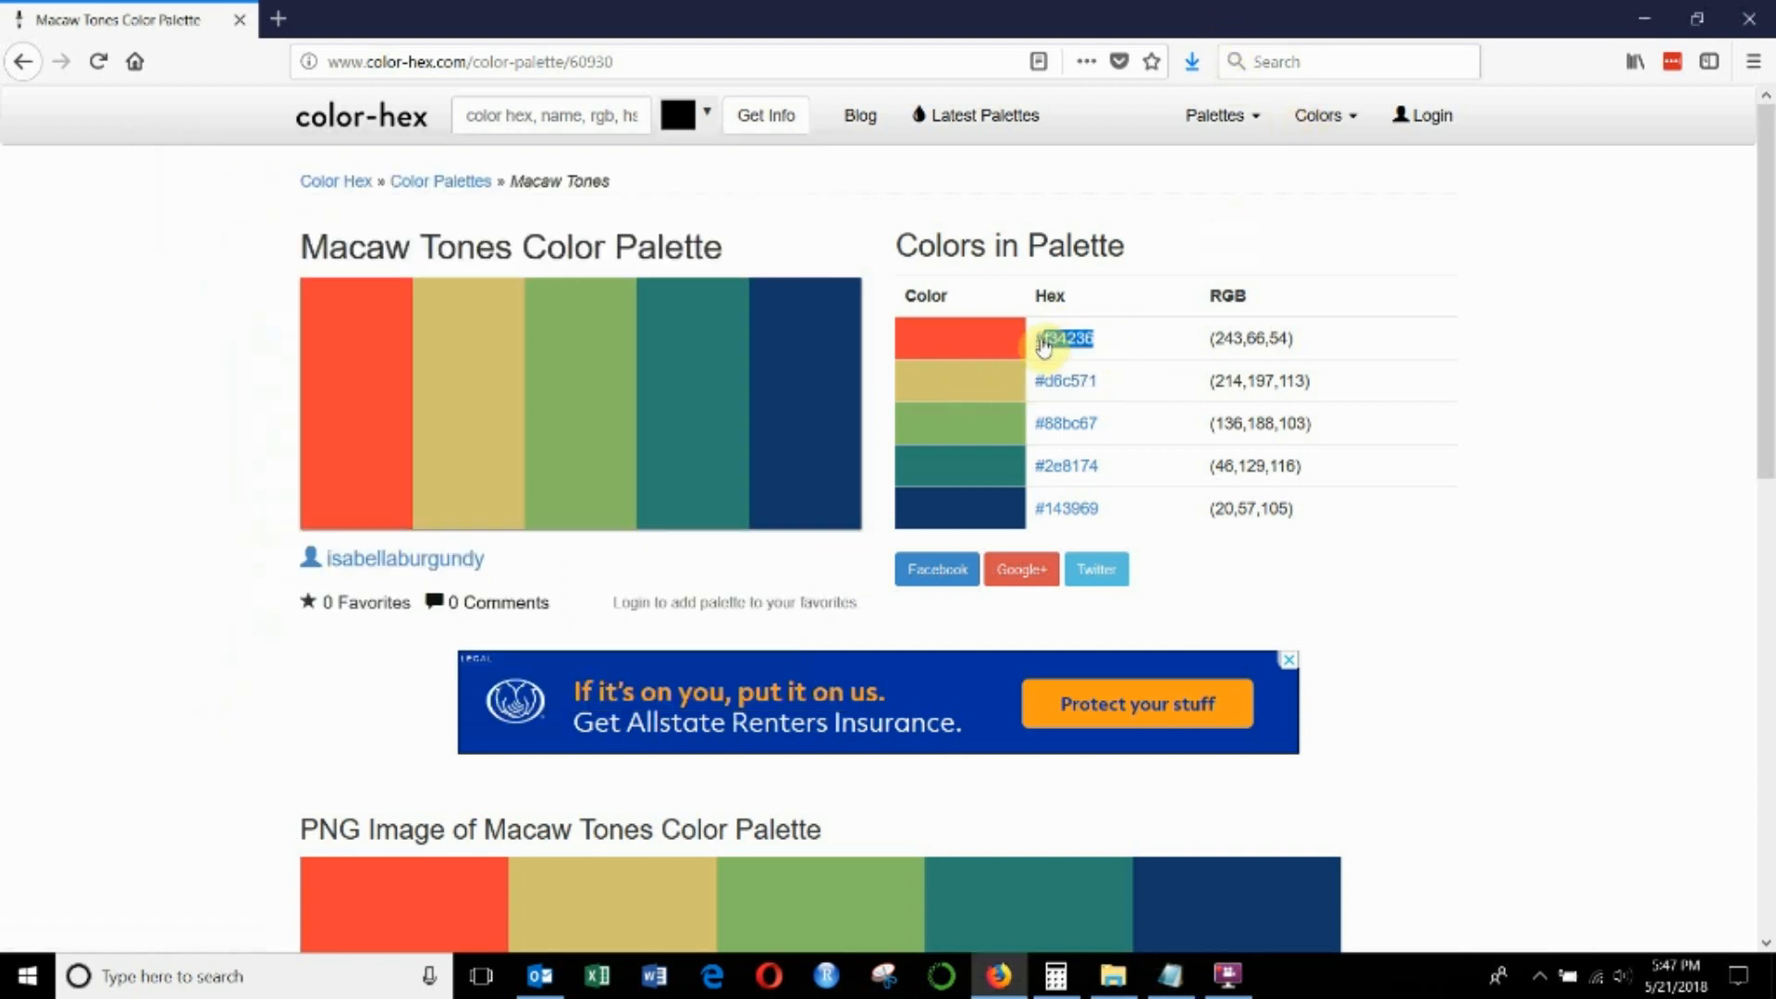
key("alt+Tab")
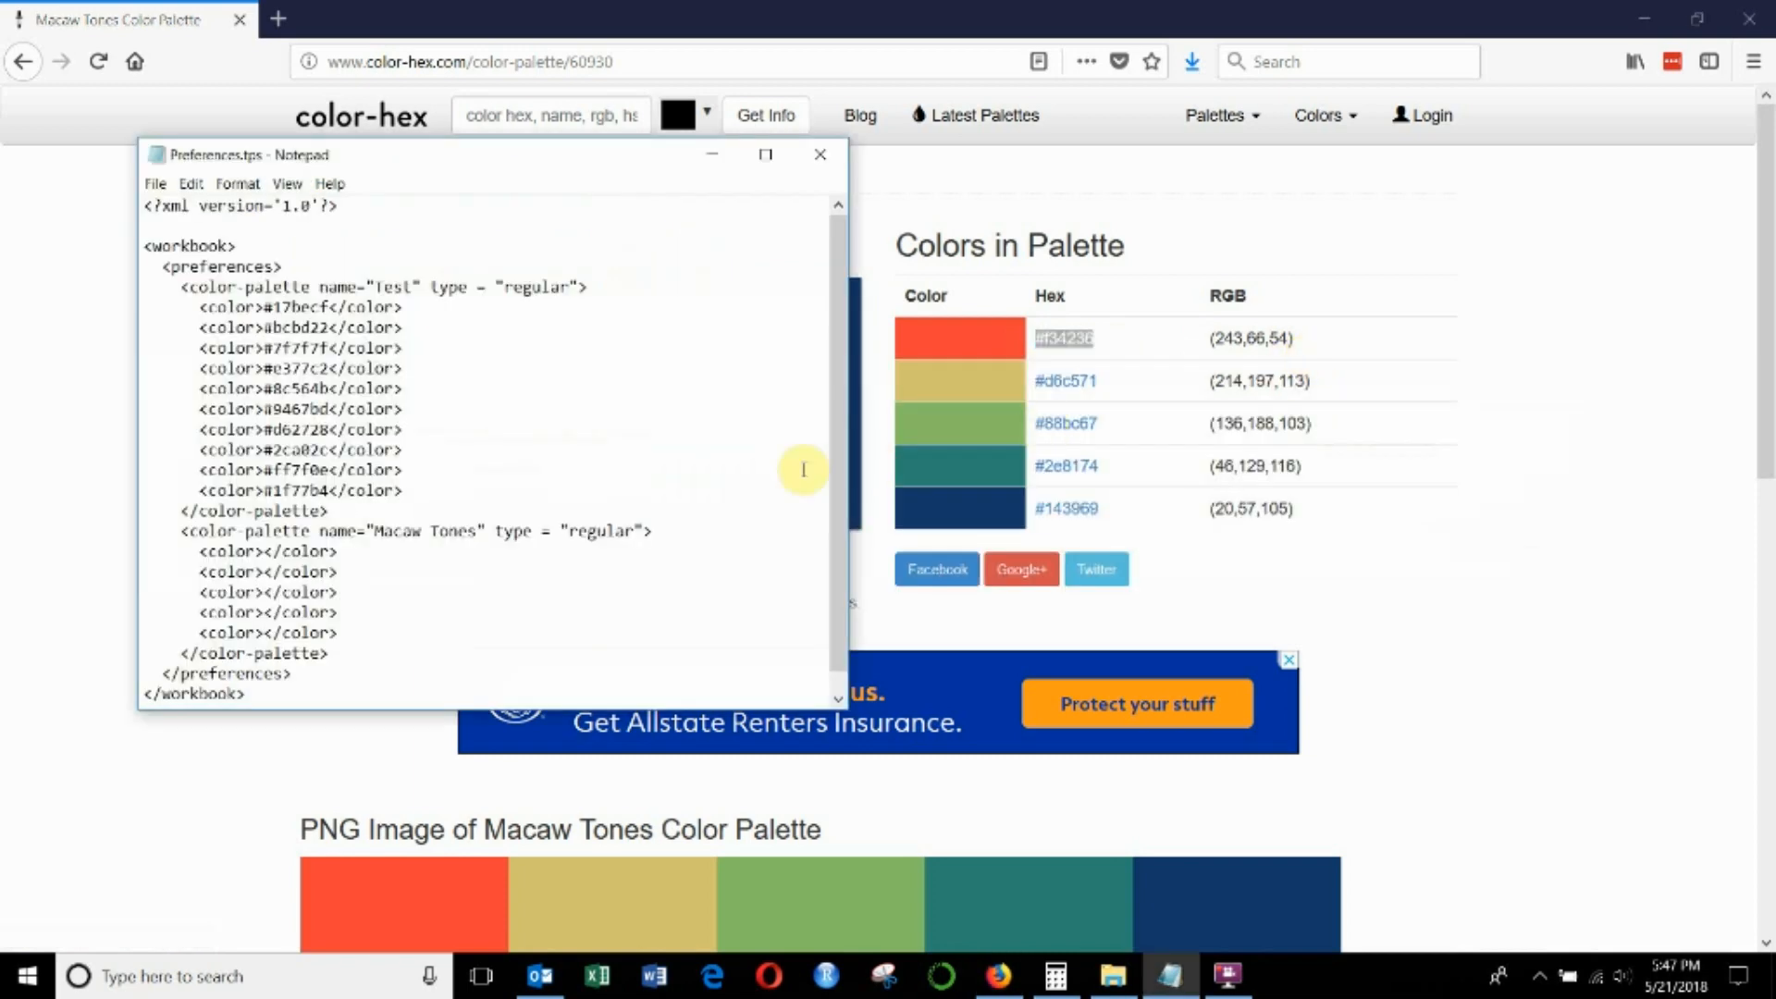
left_click(265, 551)
key("ctrl+v")
- Copy the hex codes #d6c571 and #88bc67 from the web page into the second and third Macaw Tones color tags
left_click_drag(1105, 381, 1034, 511)
key("alt+Tab")
left_click(266, 571)
type("#d6c571")
key("alt+Tab")
left_click(265, 591)
type("#88bc67")
- Copy the hex codes #2e8174 and #143969 into the fourth and fifth Macaw Tones color tags and save Preferences.tps
key("alt+Tab")
left_click(266, 611)
type("#2e8174")
key("alt+Tab")
key("alt+Tab")
left_click(266, 631)
type("#143969")
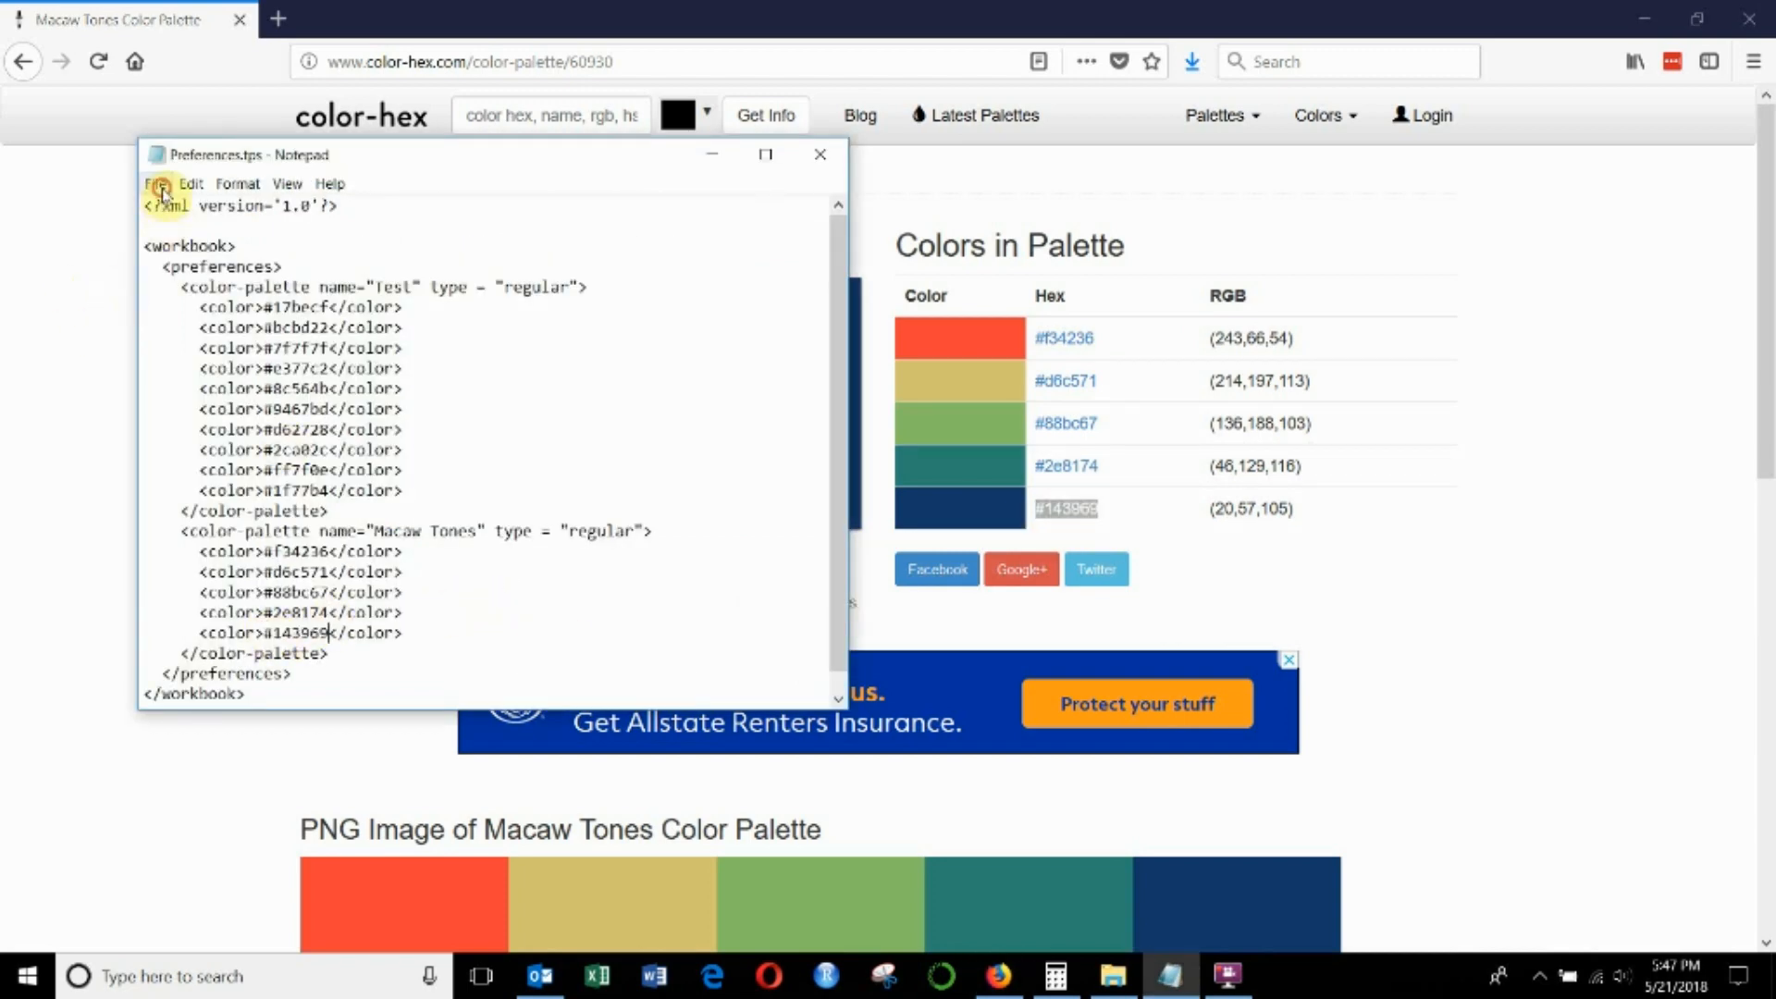
left_click(158, 185)
left_click(182, 251)
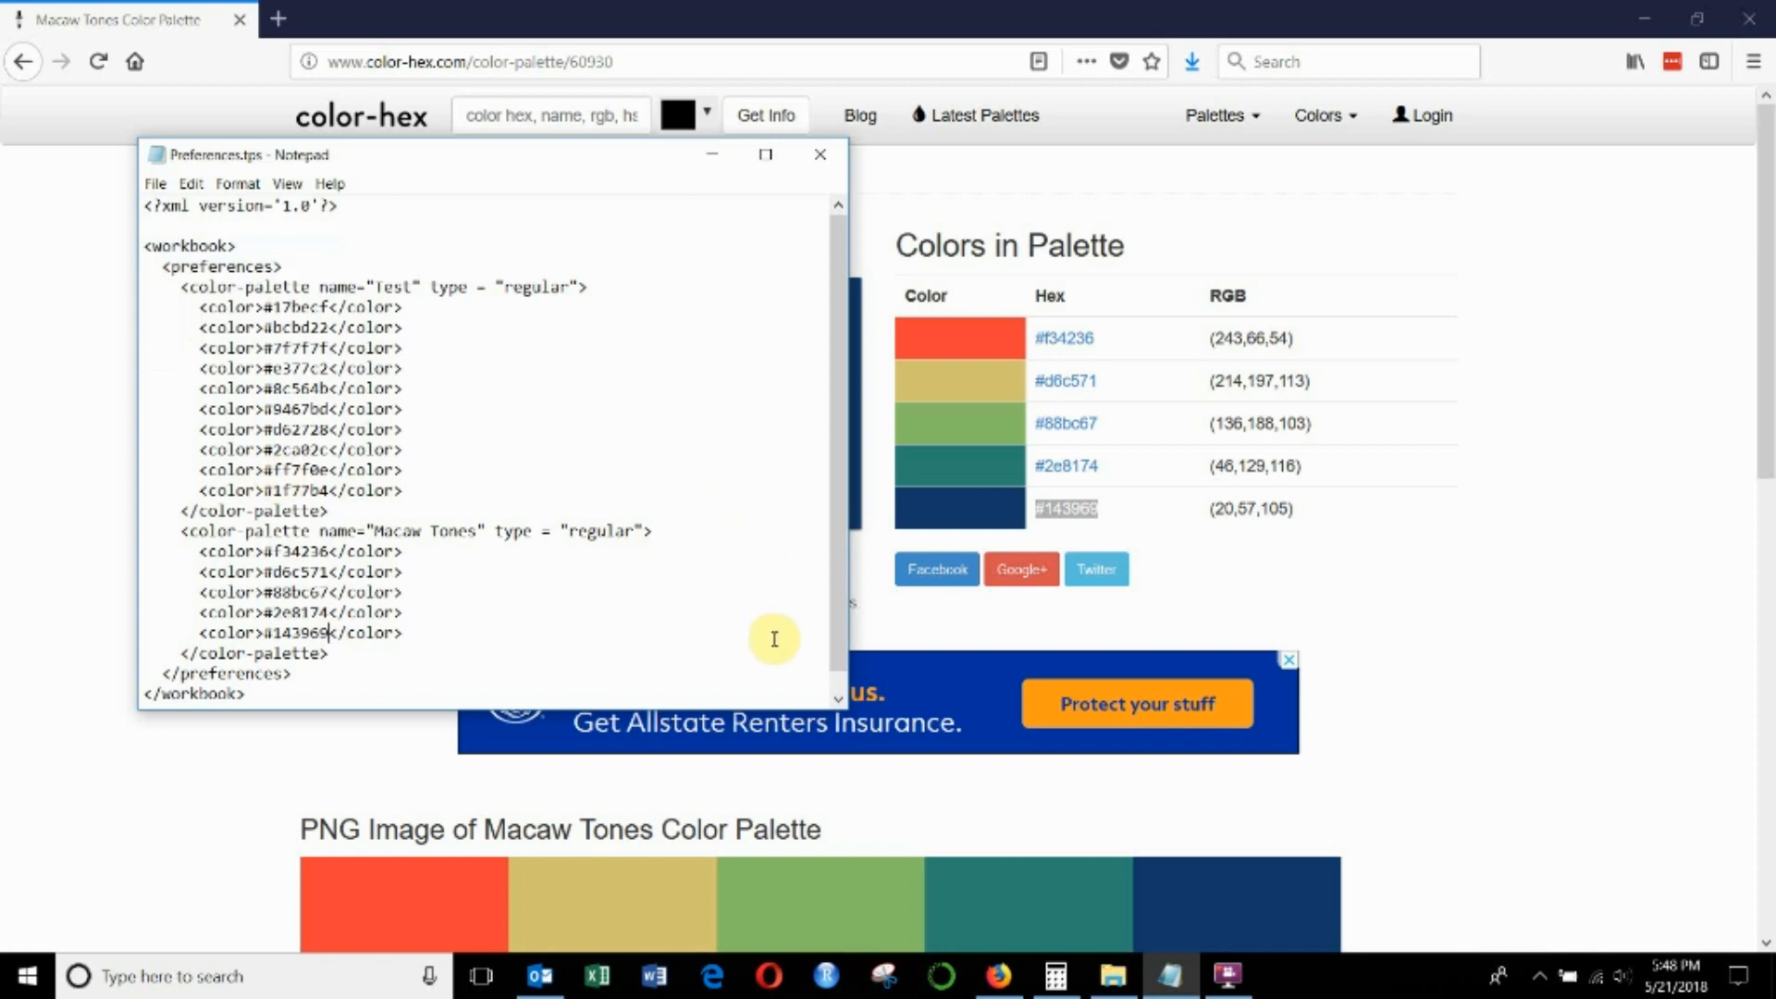
- Find and launch Tableau Public 2018.1 from the Windows search
left_click(245, 978)
type("tab")
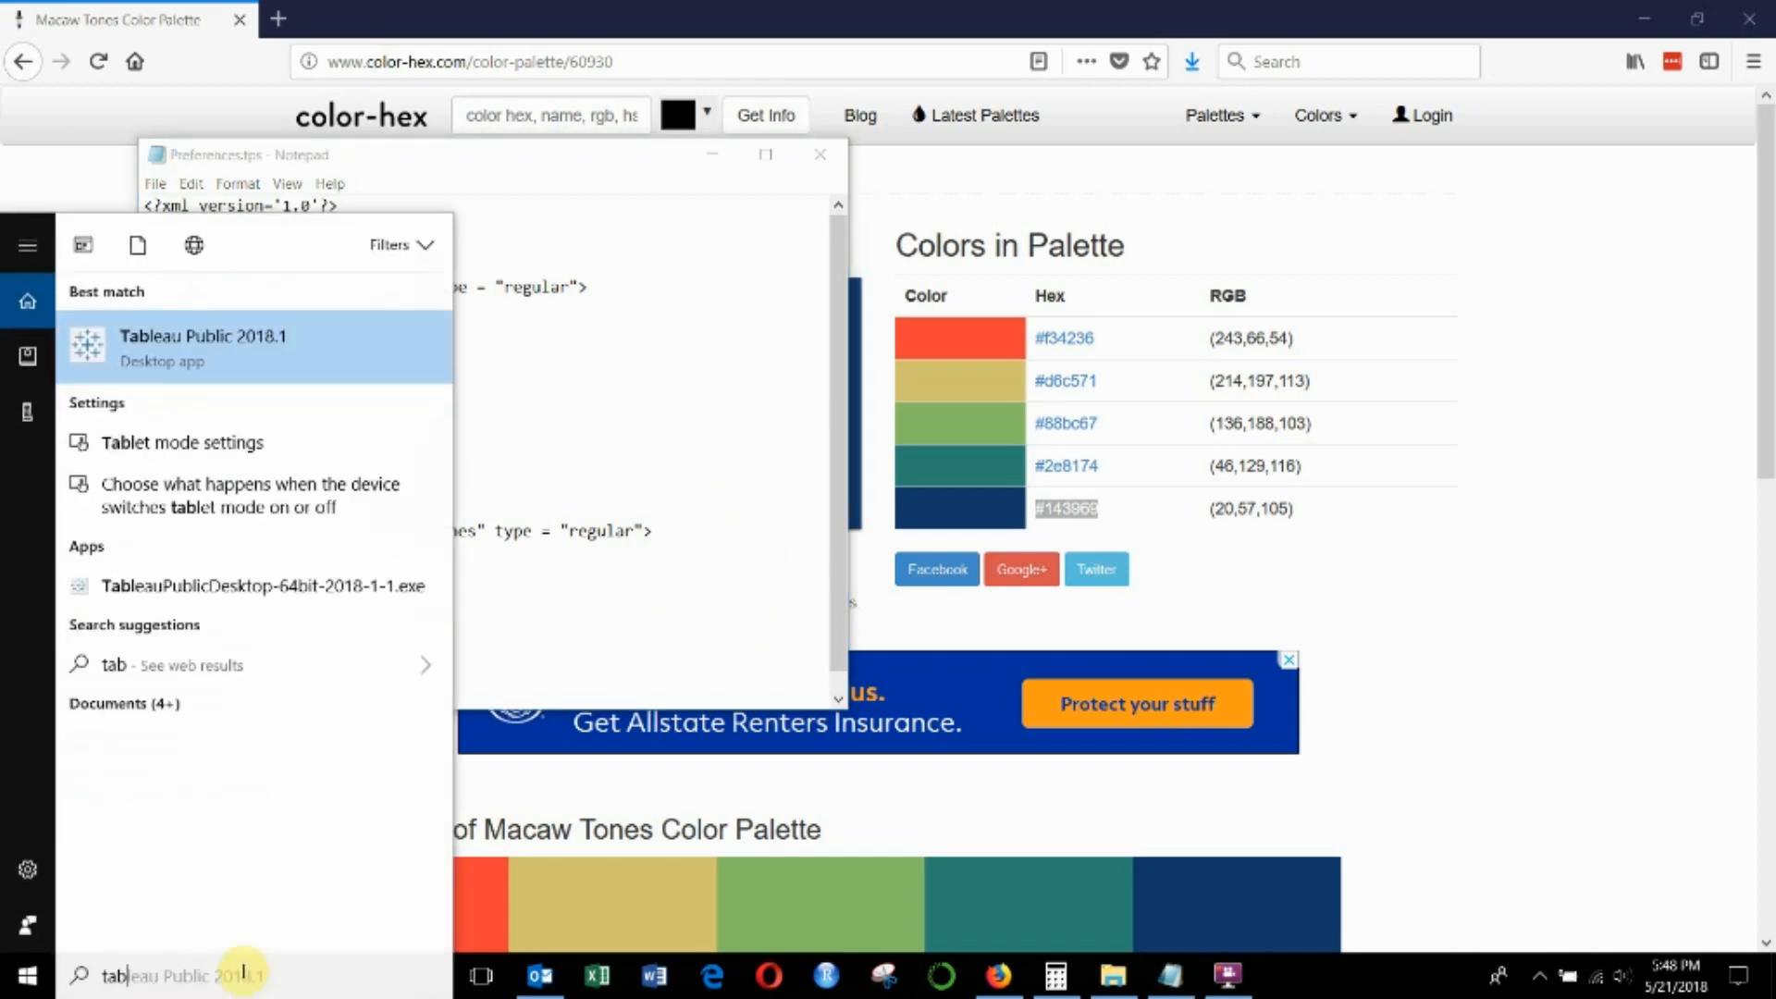
key("Return")
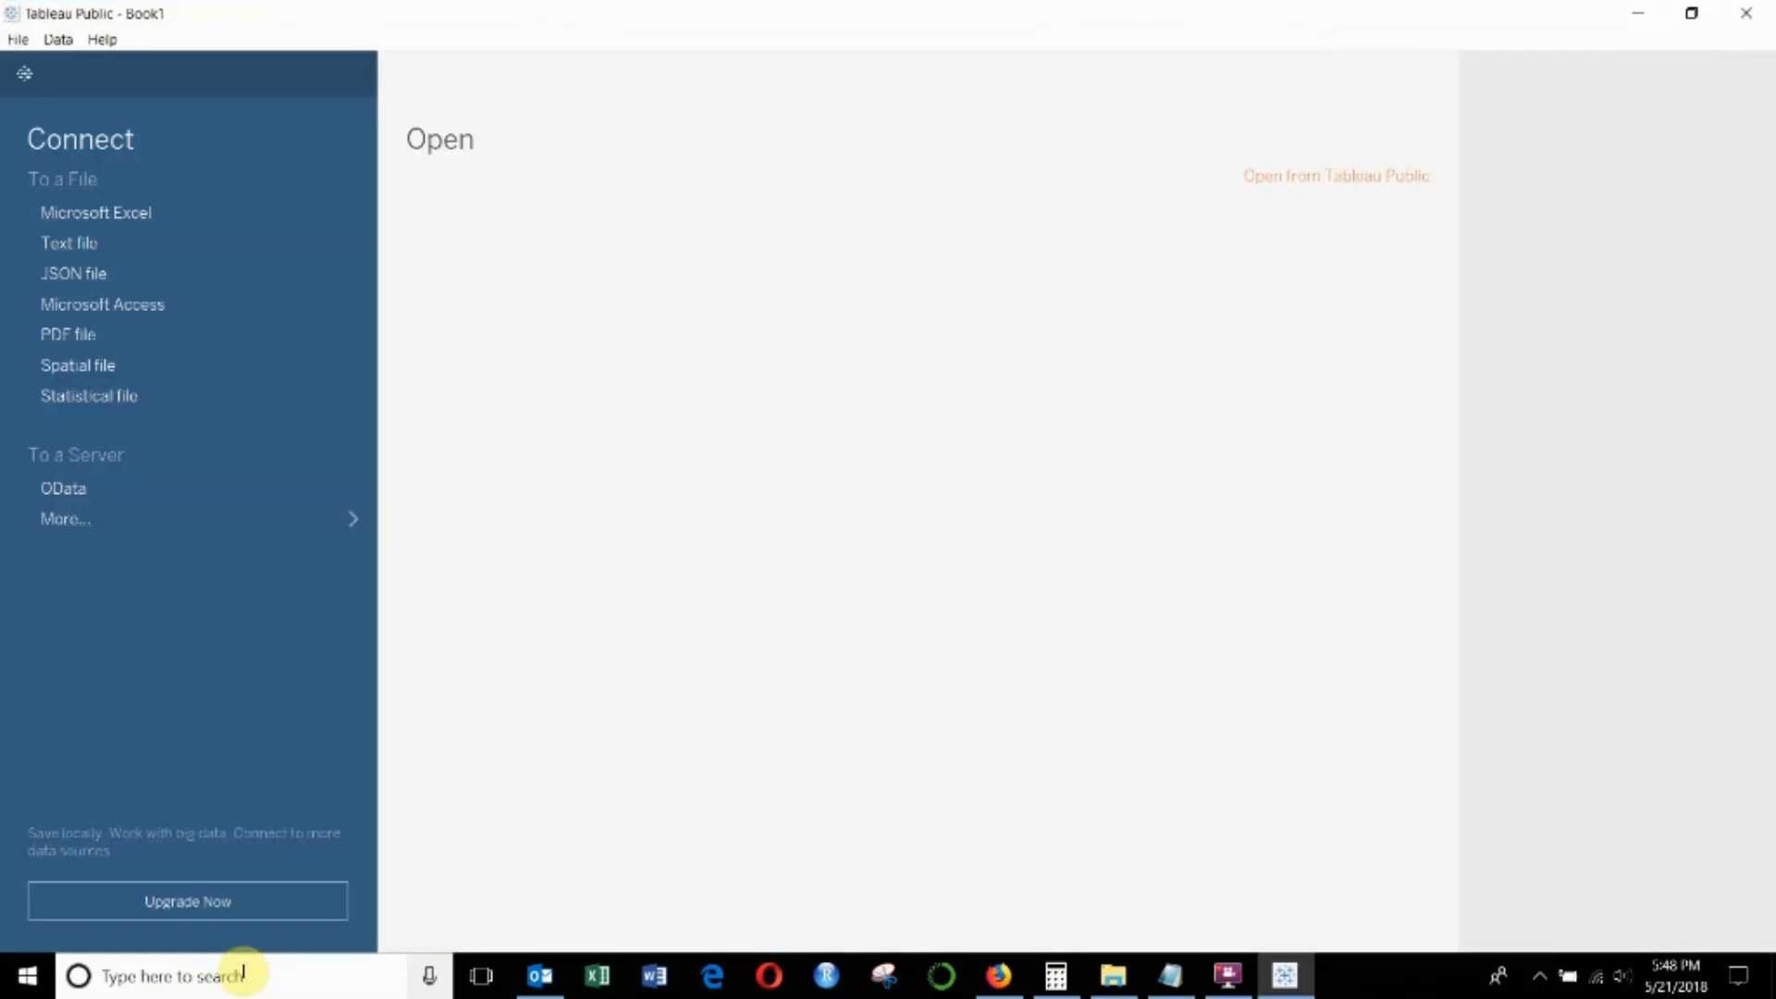
- Connect to the Excel workbook G7 Quarterly GDP Growth from the Makeover Monday folder and go to the Sheet 1 worksheet
left_click(178, 213)
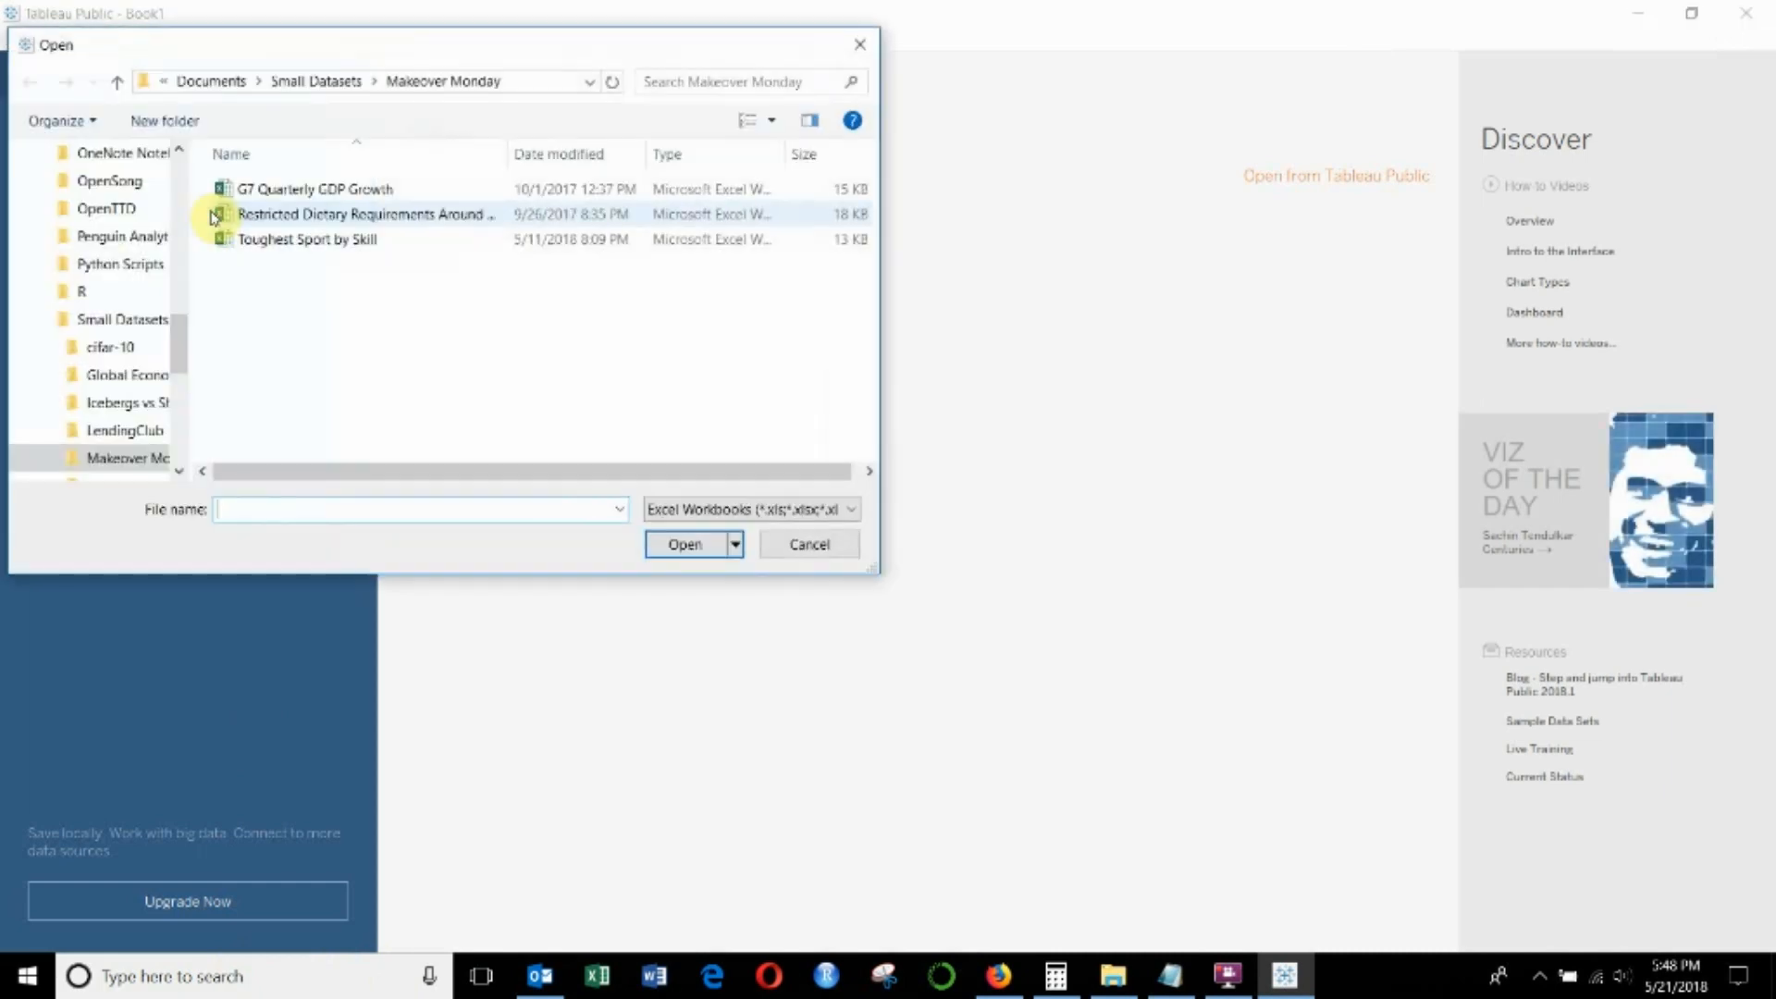
left_click(354, 189)
left_click(684, 547)
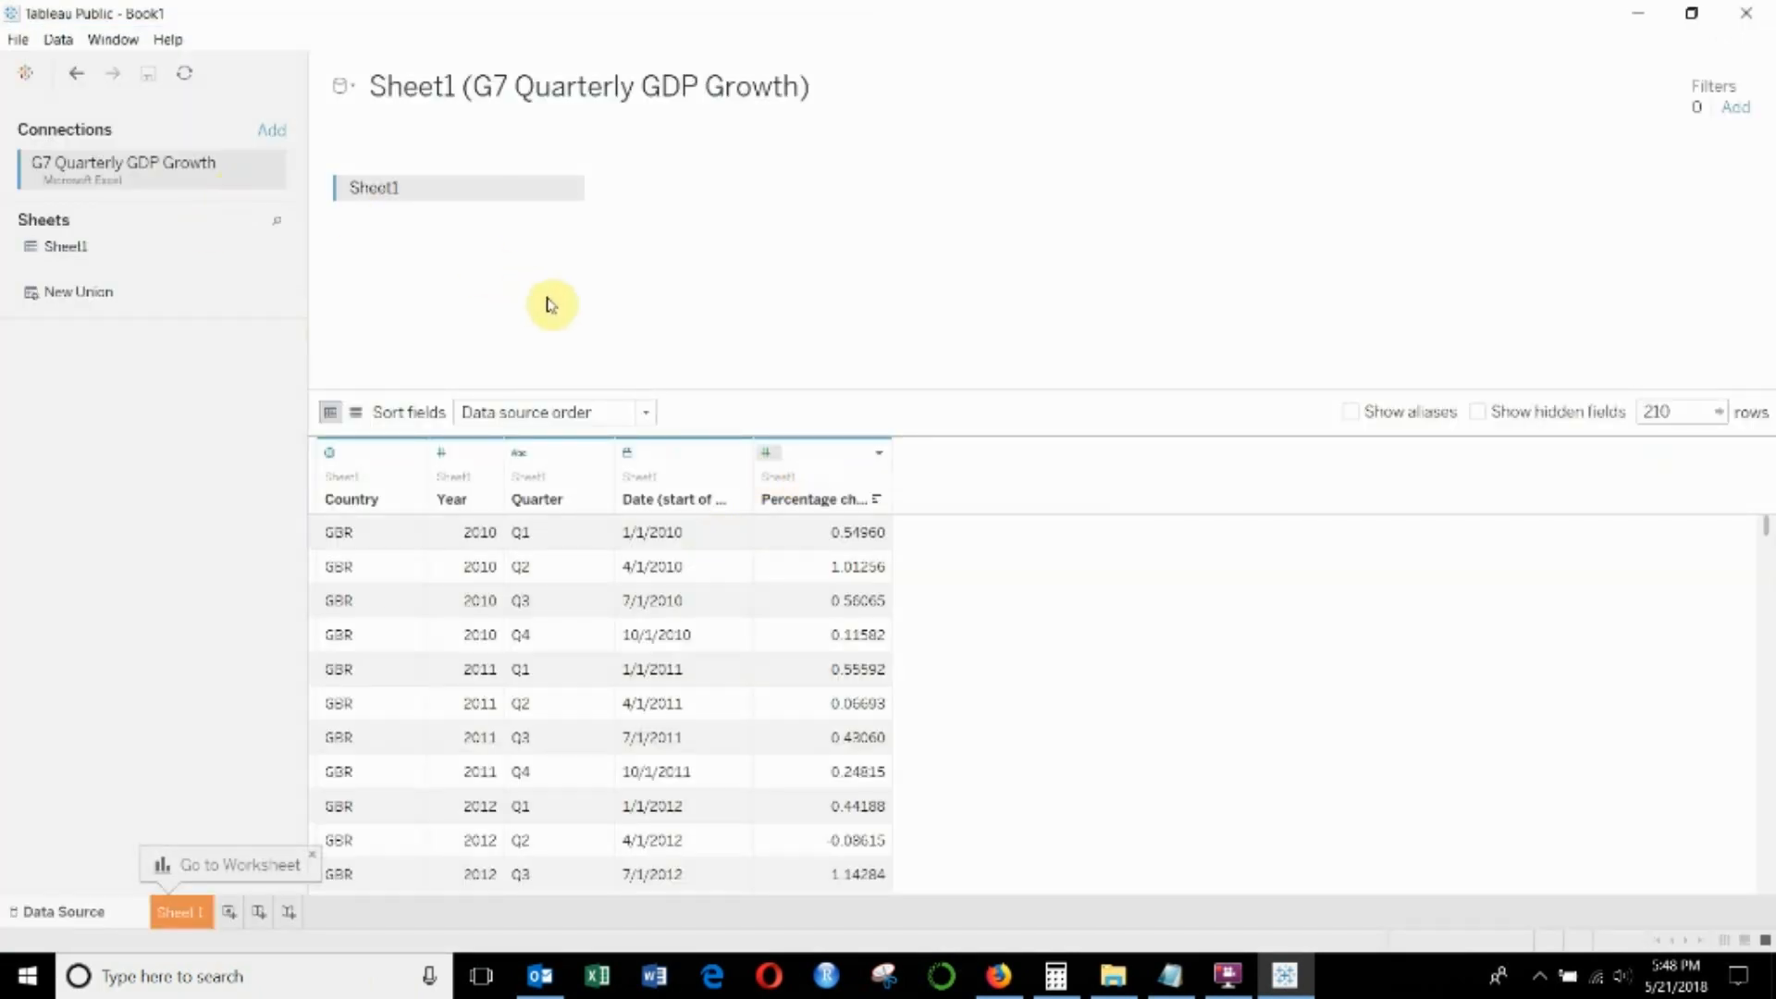
left_click(178, 912)
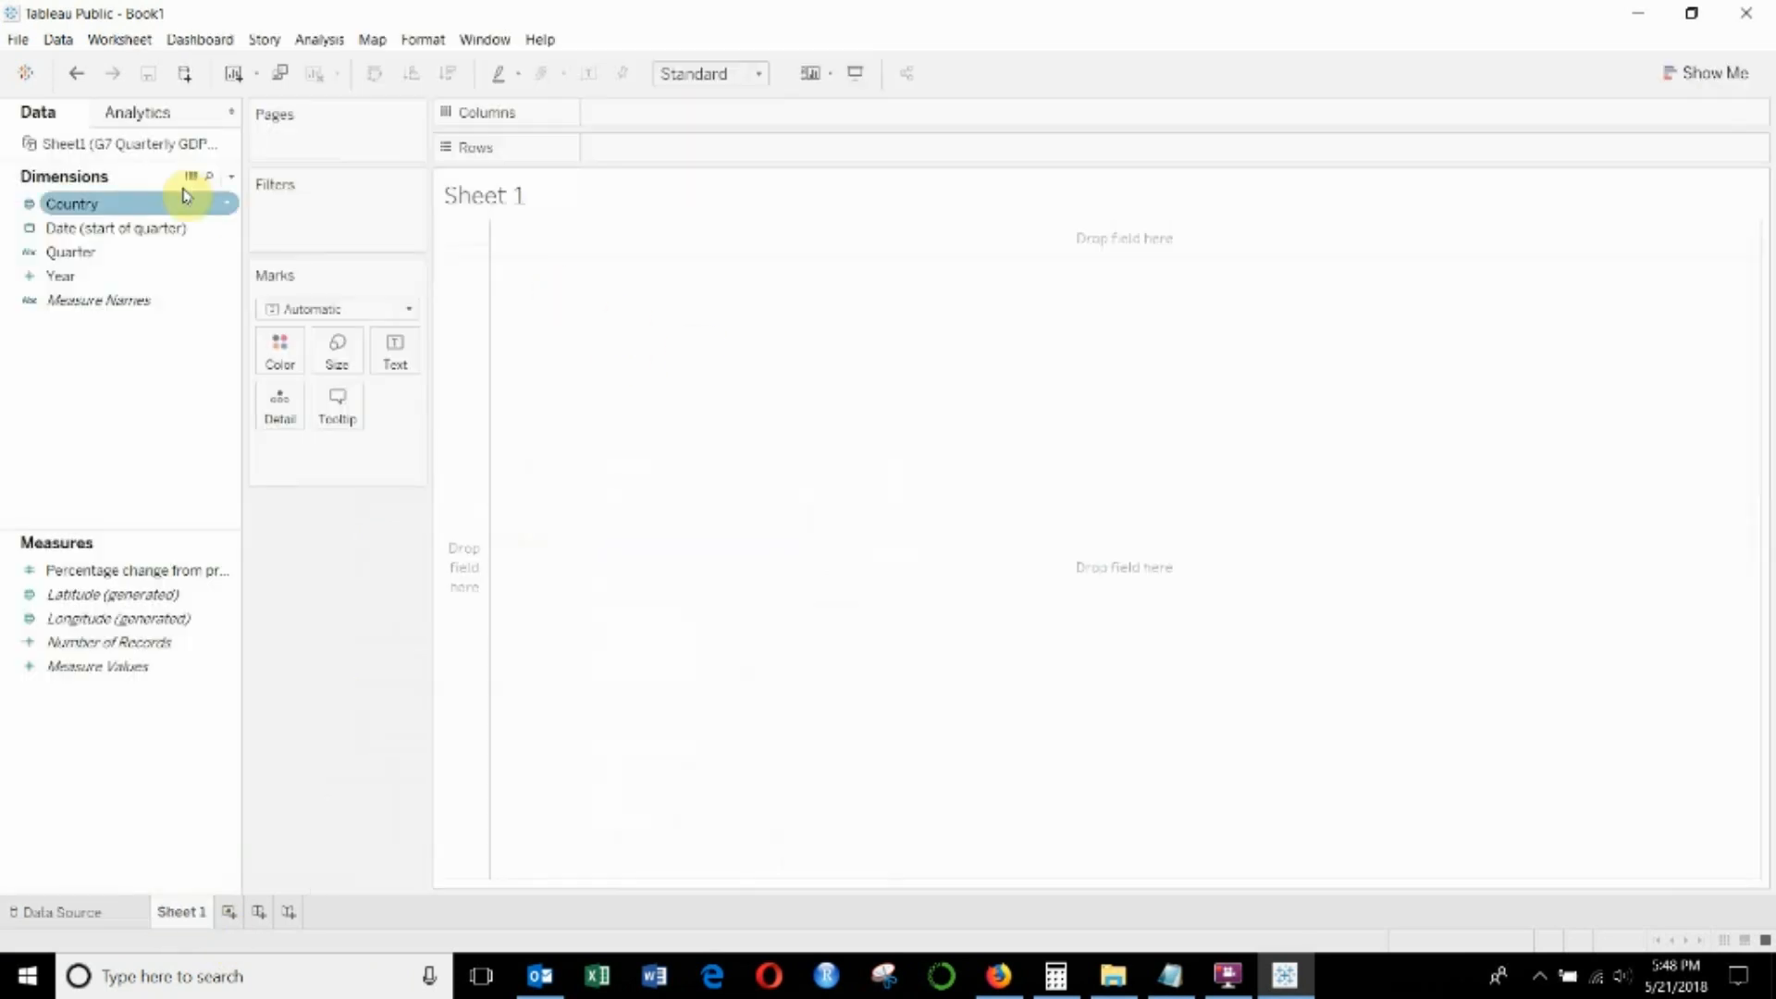
- Color the marks on Sheet 1 by the Country dimension, keeping the mark type Automatic
left_click_drag(185, 199, 282, 365)
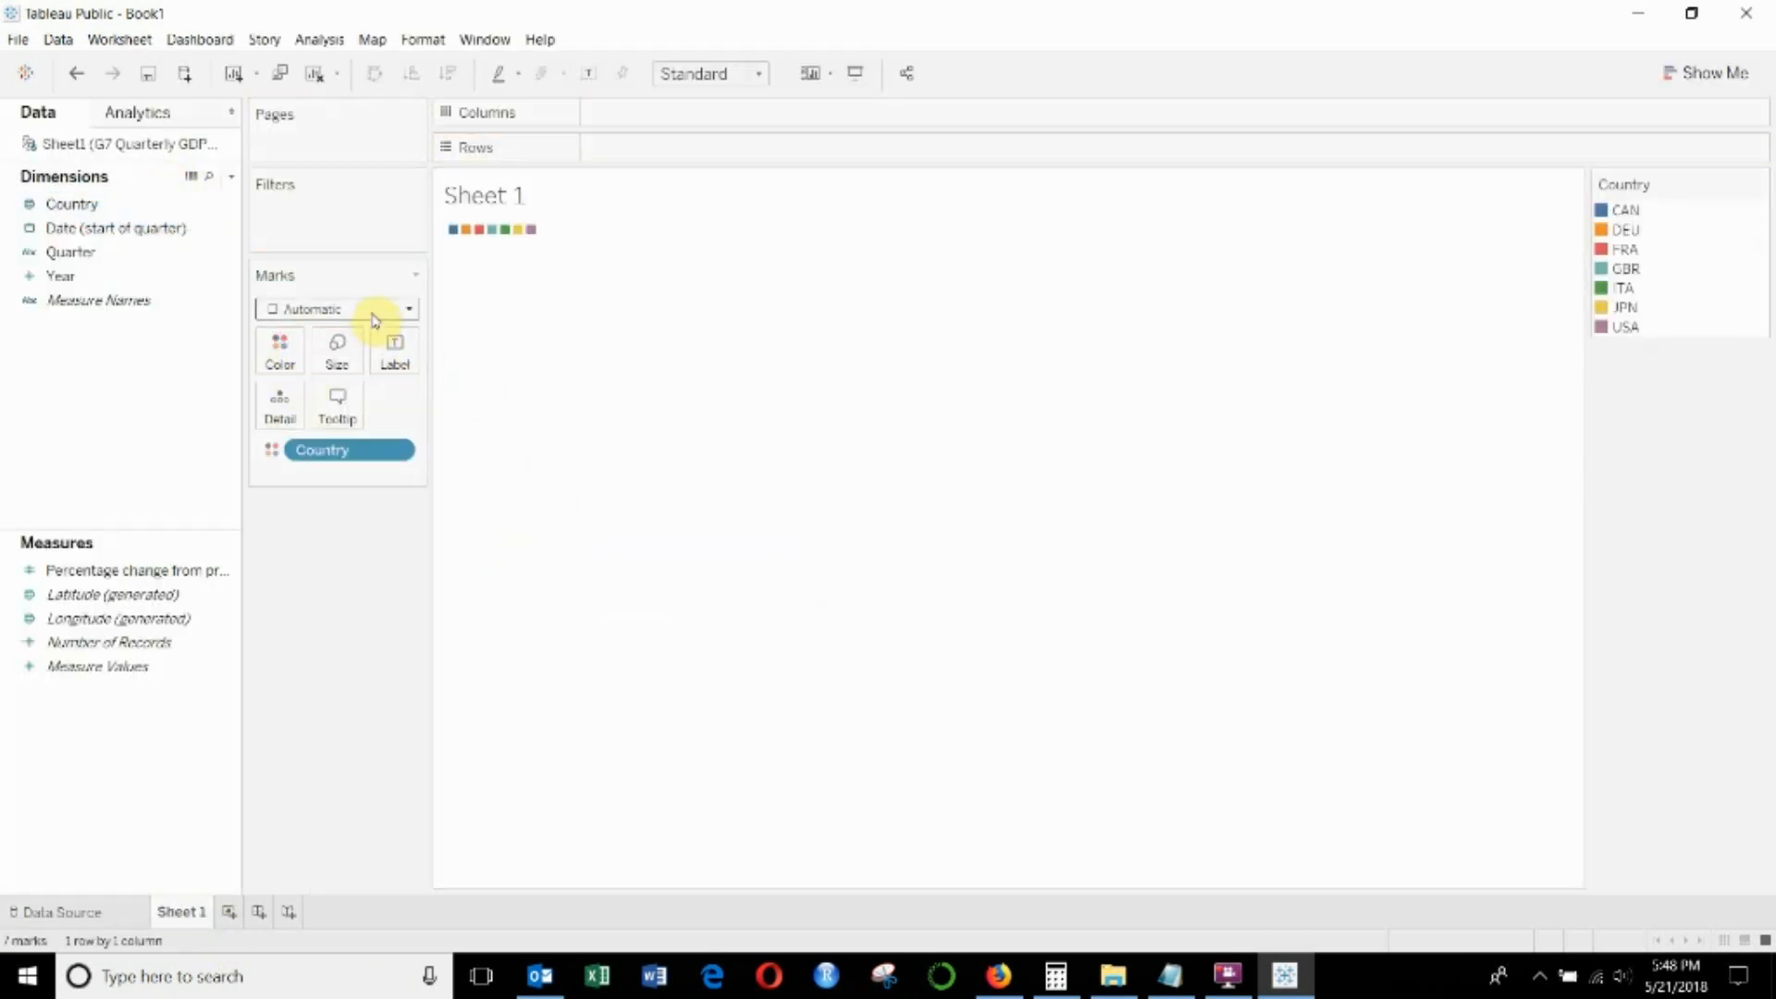
left_click(374, 312)
left_click(411, 310)
left_click(396, 313)
left_click(395, 317)
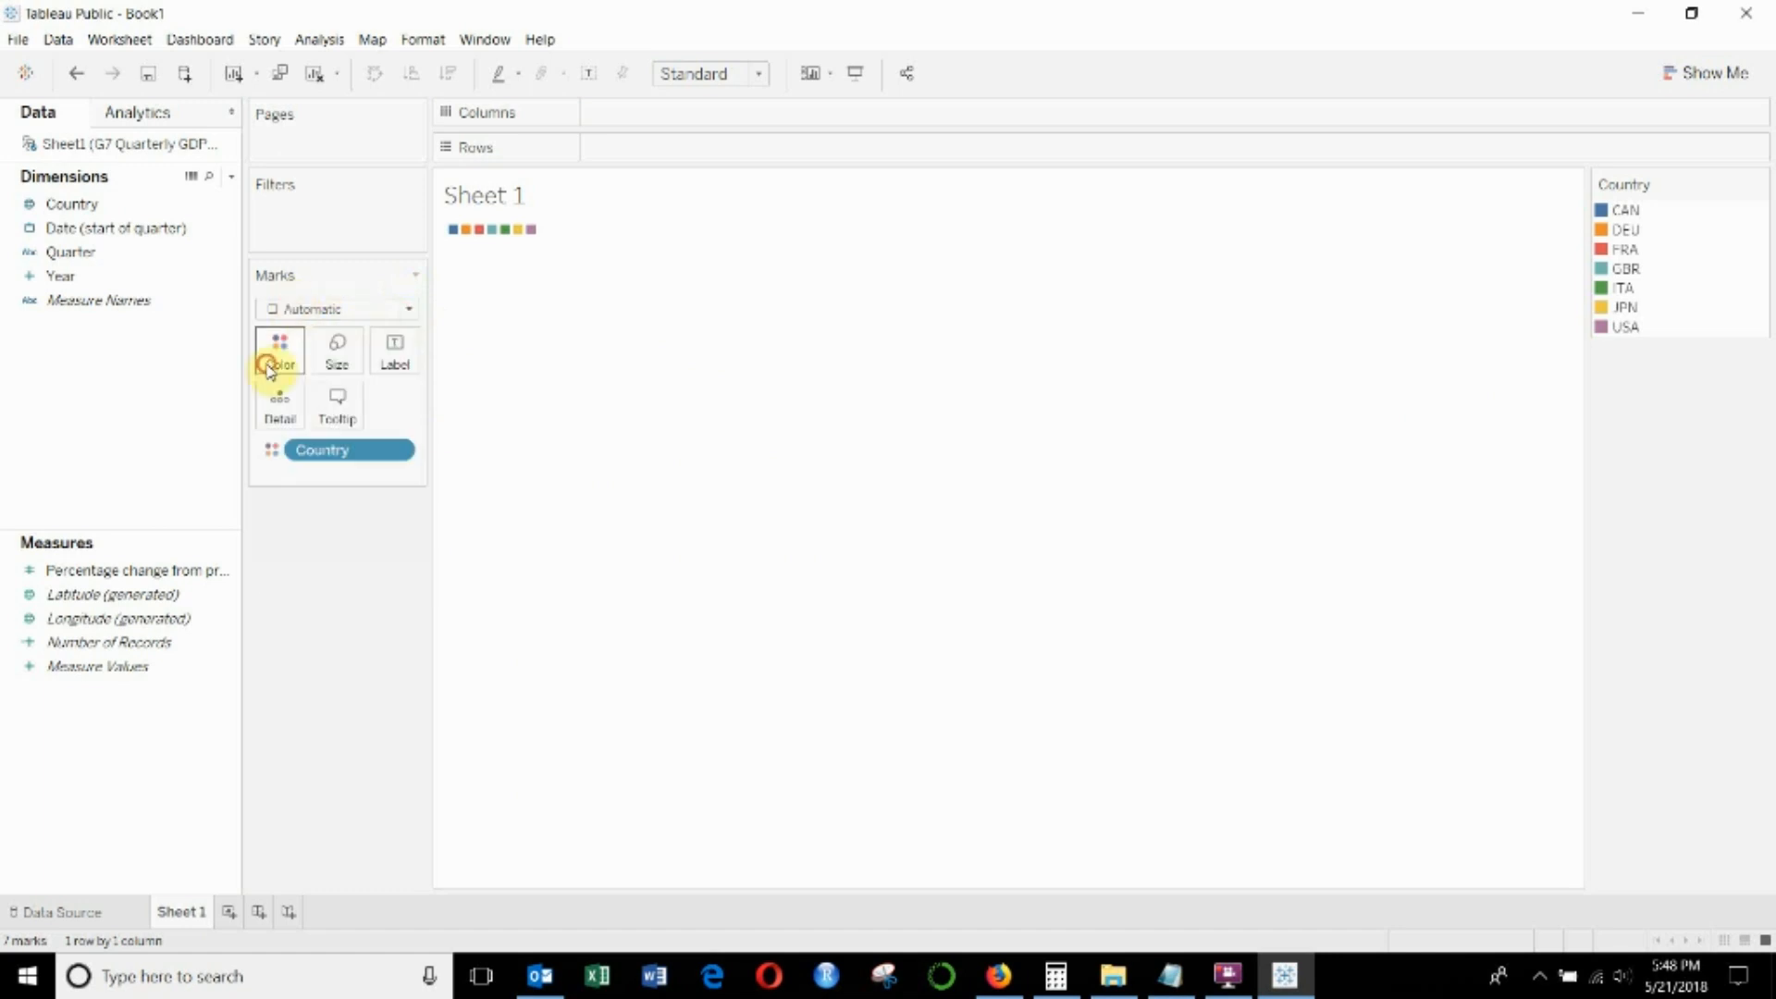
- Open the color editing dialog for Country and select the Macaw Tones palette
left_click(278, 356)
left_click(343, 420)
left_click(1047, 356)
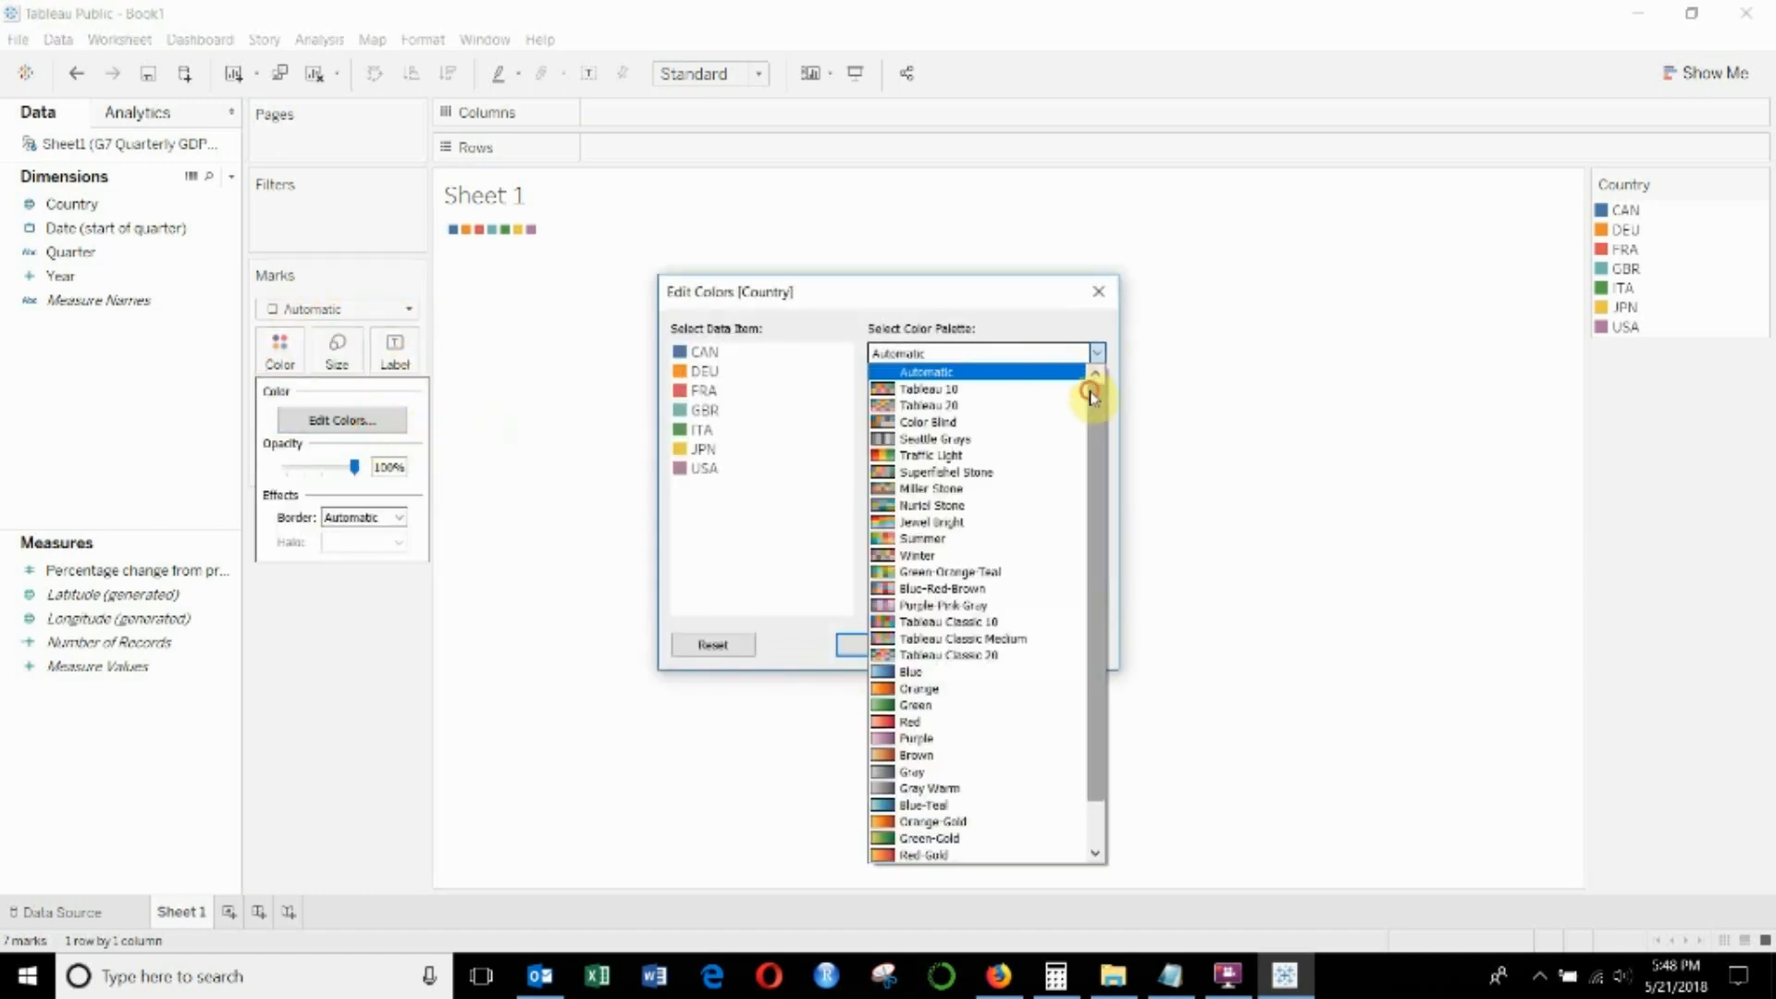
scroll(1095, 392, "down", 1)
left_click(957, 855)
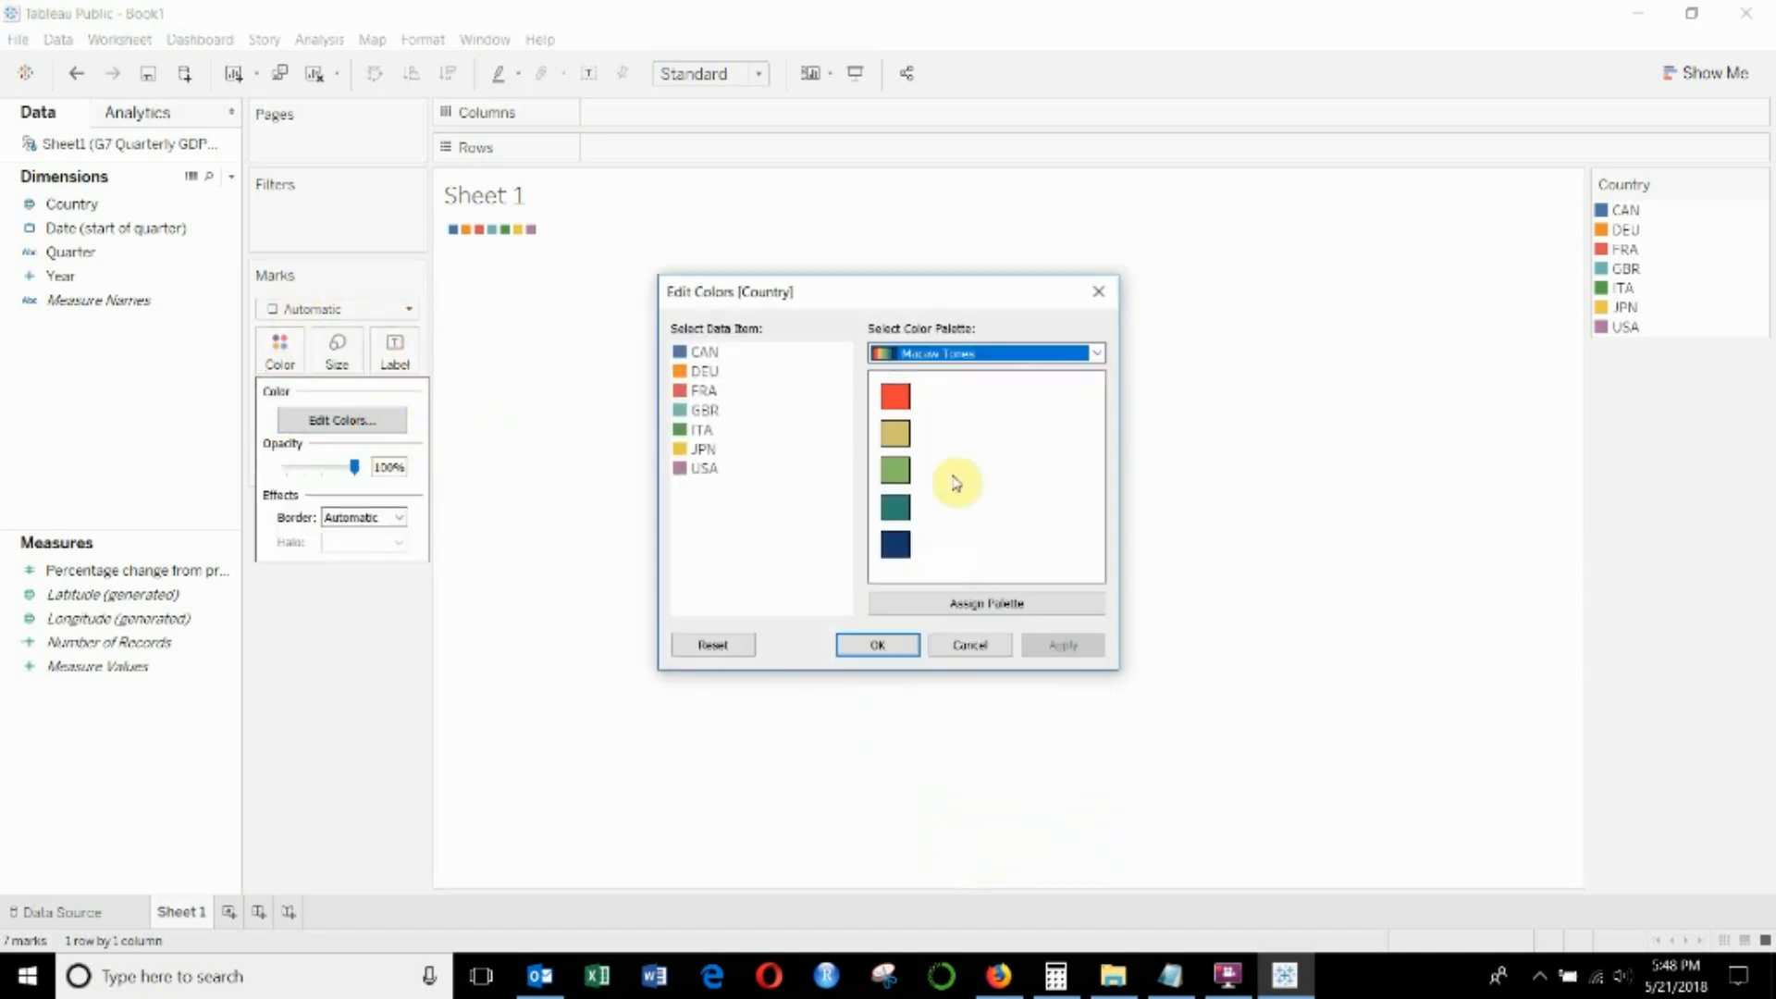
- Assign the selected palette to all countries despite its fewer colors, apply it and close the color dialog
left_click(959, 603)
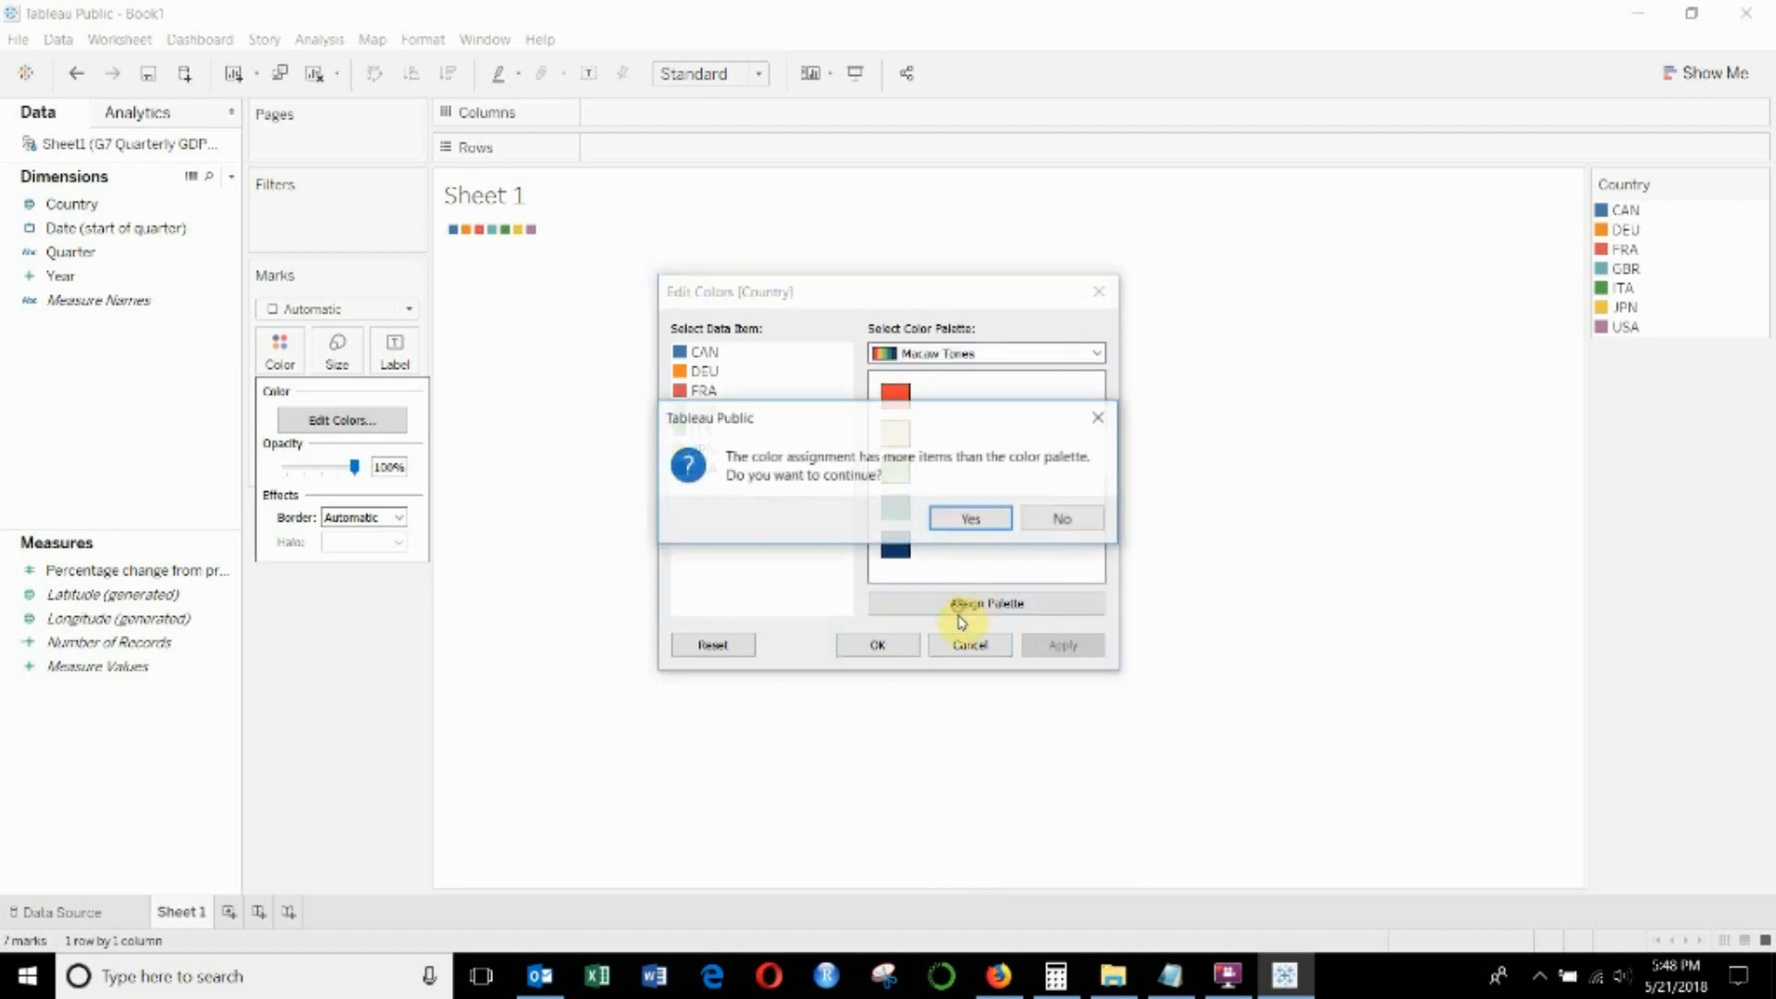
left_click(982, 516)
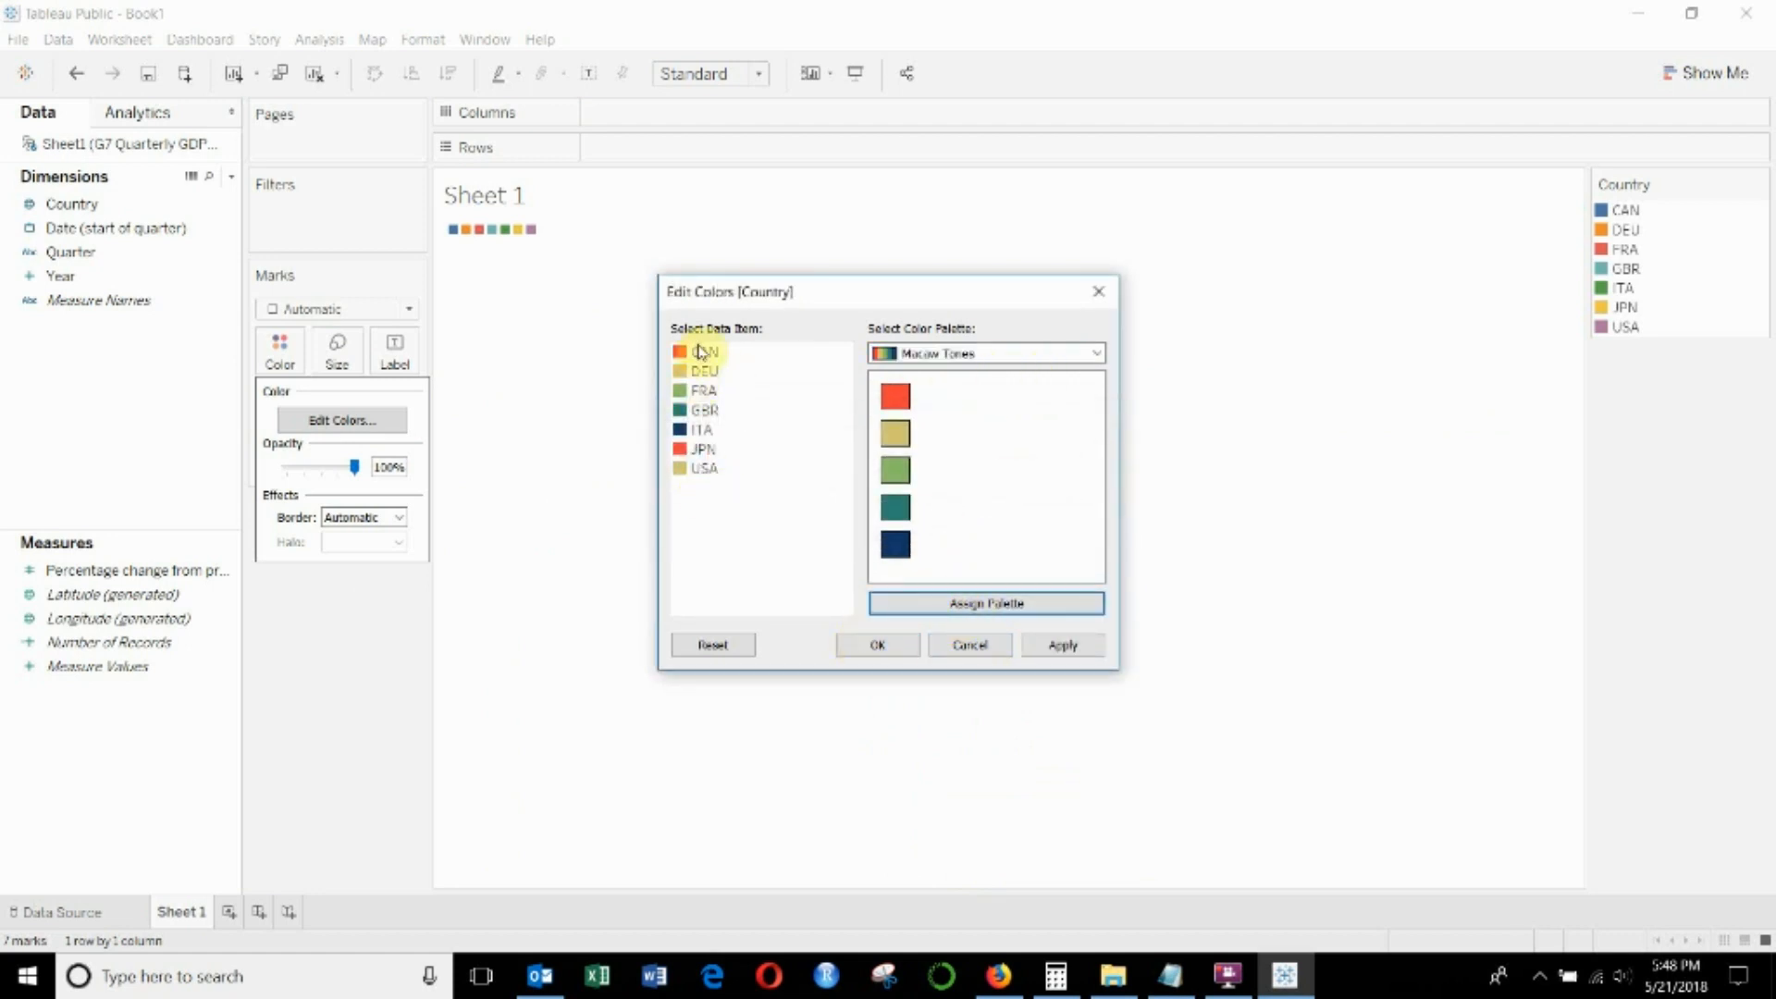
left_click(1063, 645)
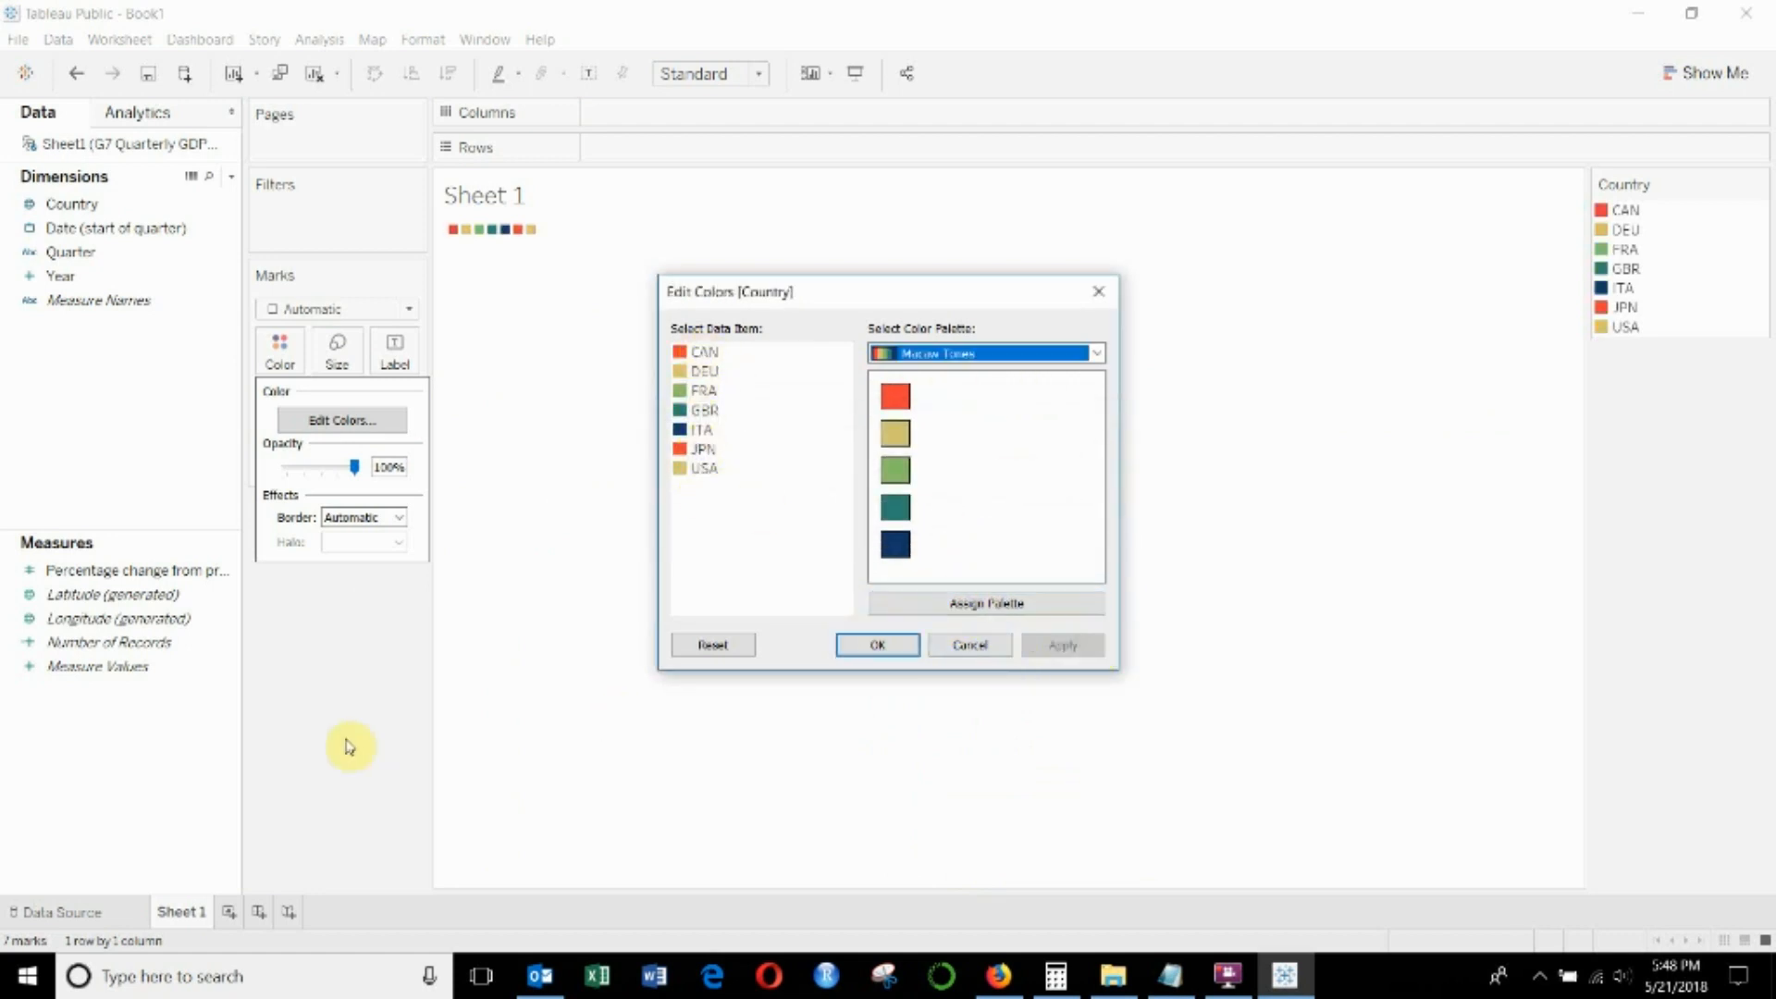
left_click(869, 644)
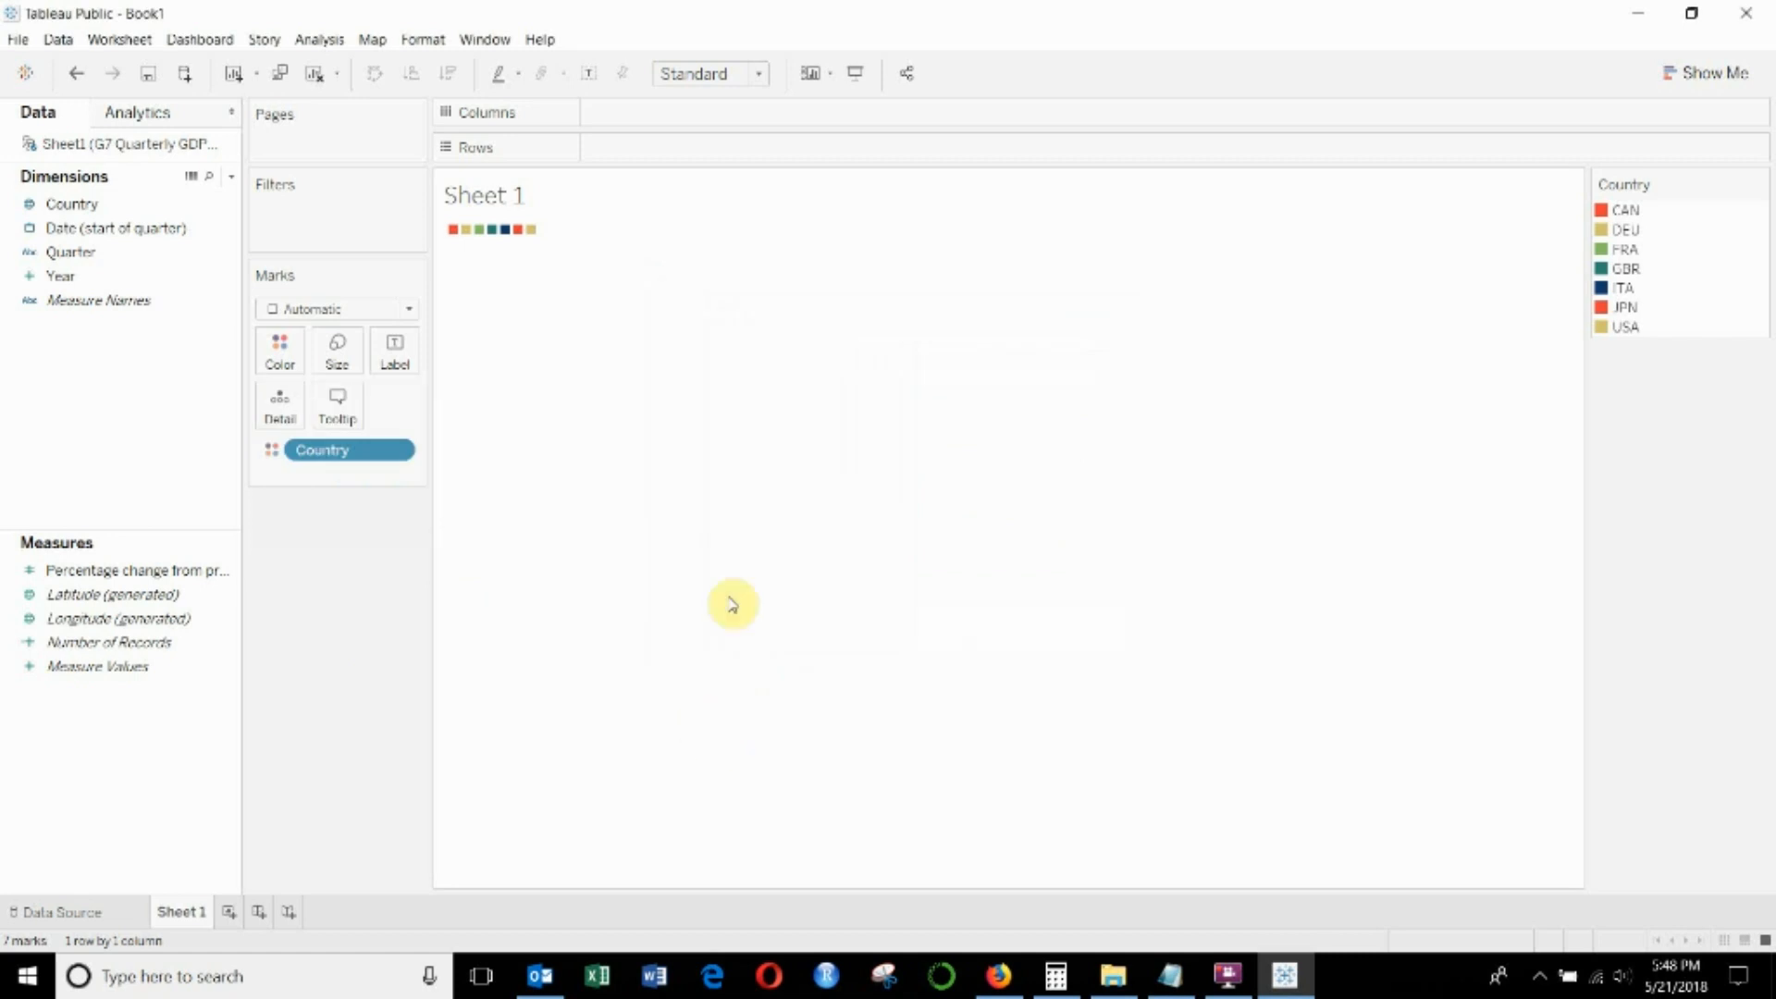